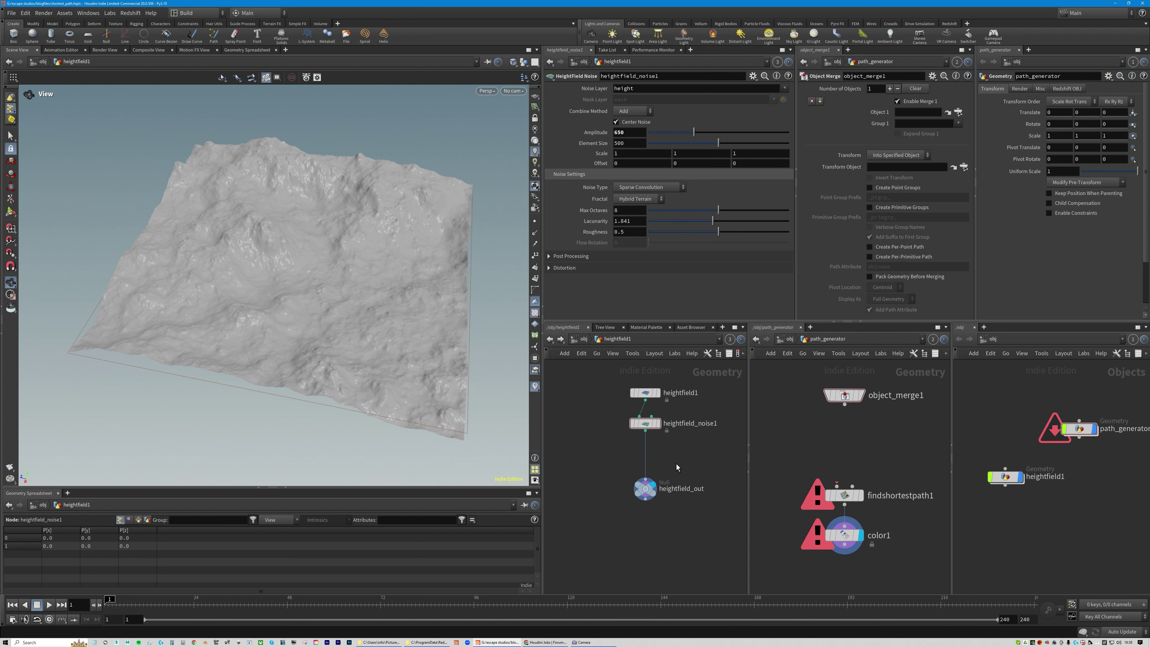
- Insert a HeightField Erode Hydro node on the wire below heightfield_noise1
{"action": "key", "text": "Tab"}
{"action": "type", "text": "ero"}
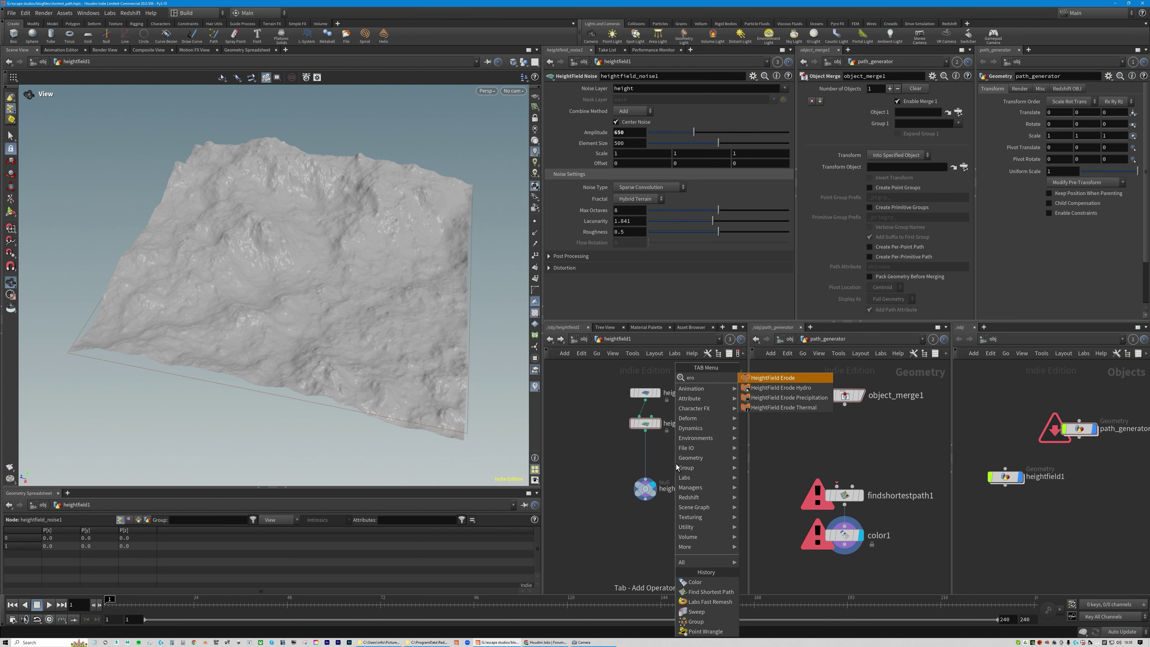
{"action": "left_click", "coordinate": [790, 389]}
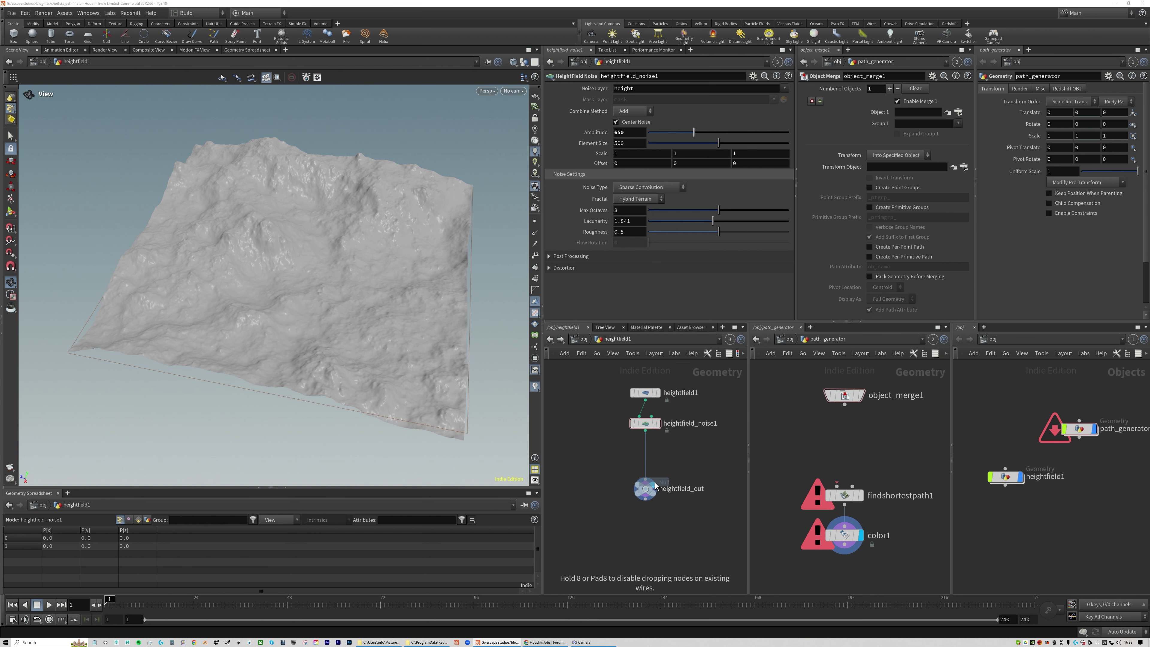
{"action": "left_click", "coordinate": [647, 447]}
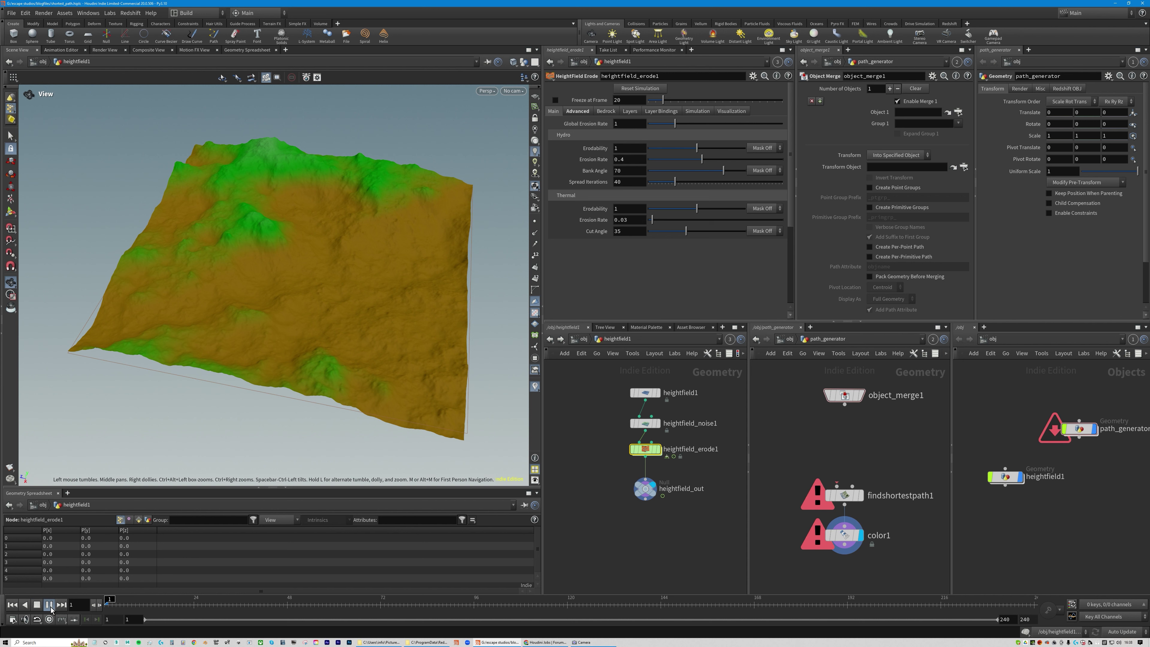
- Play and scrub the timeline to run the erosion simulation forward
{"action": "left_click", "coordinate": [49, 605]}
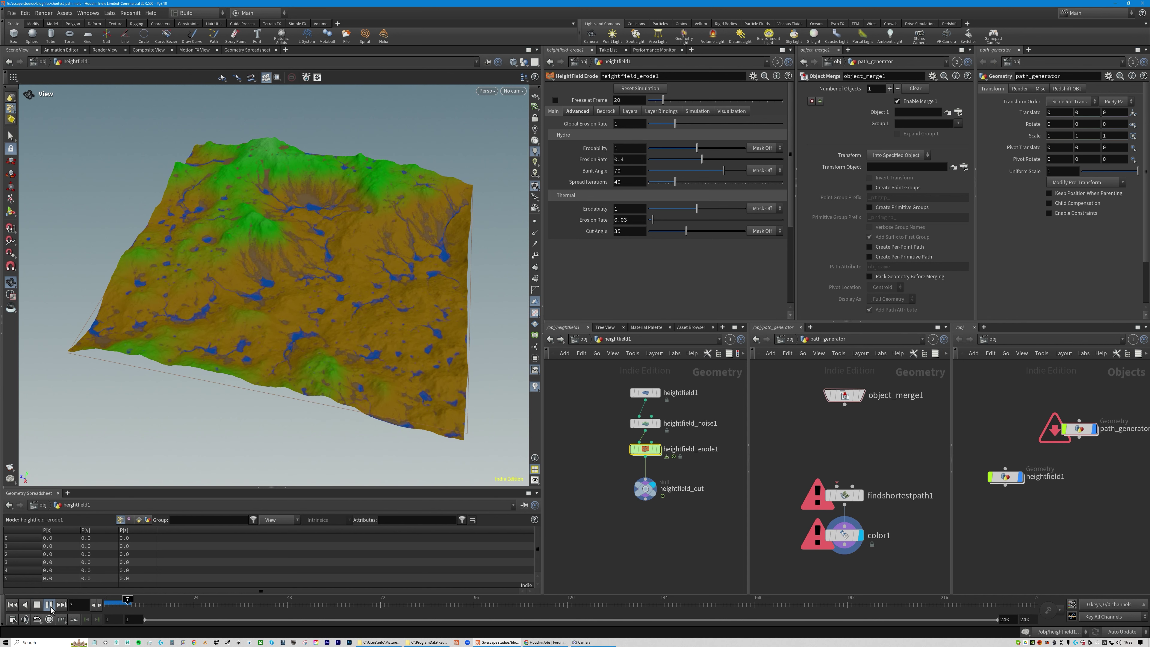
{"action": "left_click", "coordinate": [49, 605]}
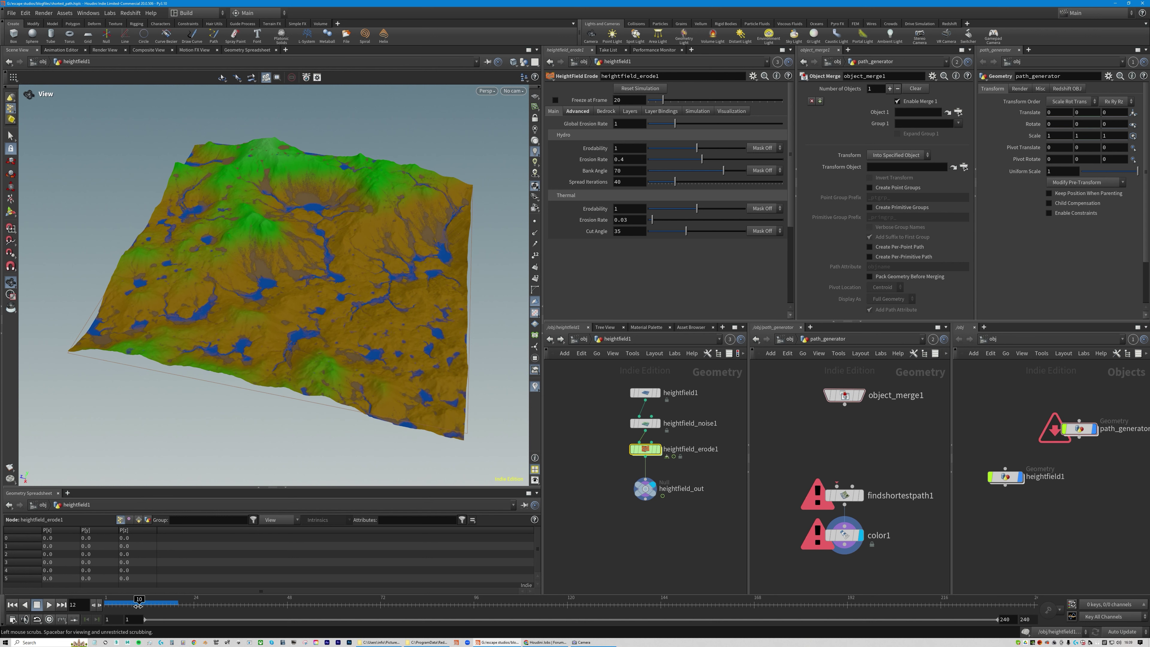
{"action": "left_click_drag", "start_coordinate": [142, 605], "coordinate": [154, 606]}
{"action": "left_click_drag", "start_coordinate": [168, 608], "coordinate": [150, 601]}
- Set Advanced Precipitation Amount to 0.8 and set the freeze frame to 12
{"action": "left_click", "coordinate": [578, 111]}
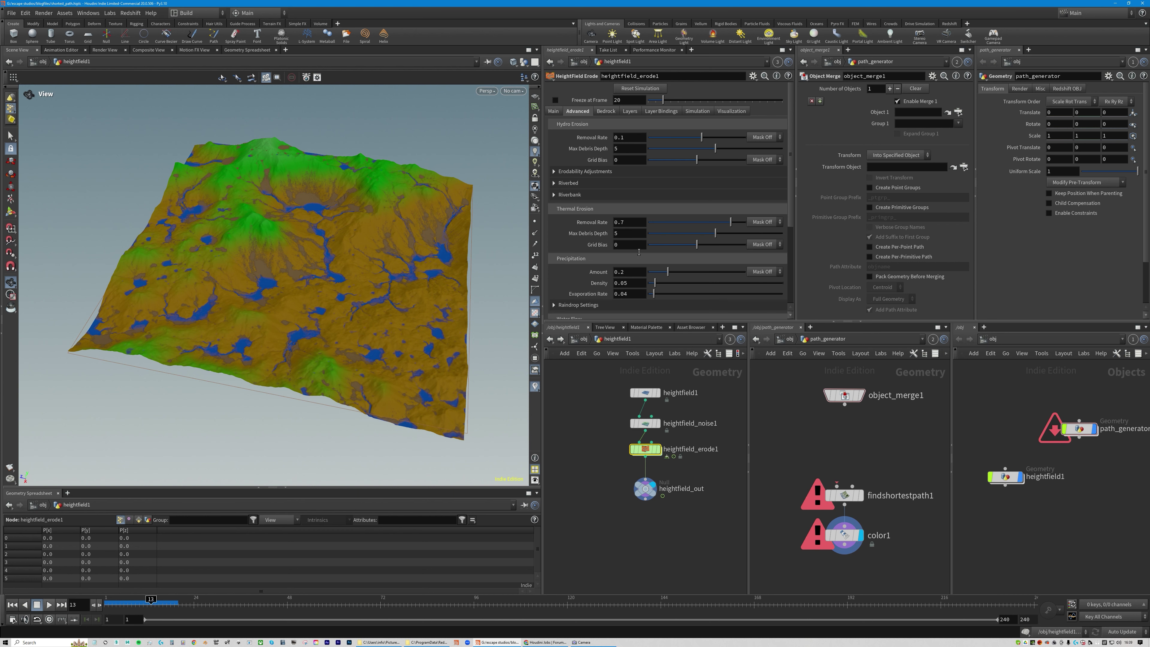
{"action": "left_click", "coordinate": [640, 273]}
{"action": "type", "text": ".8"}
{"action": "key", "text": "Return"}
{"action": "key", "text": "Up"}
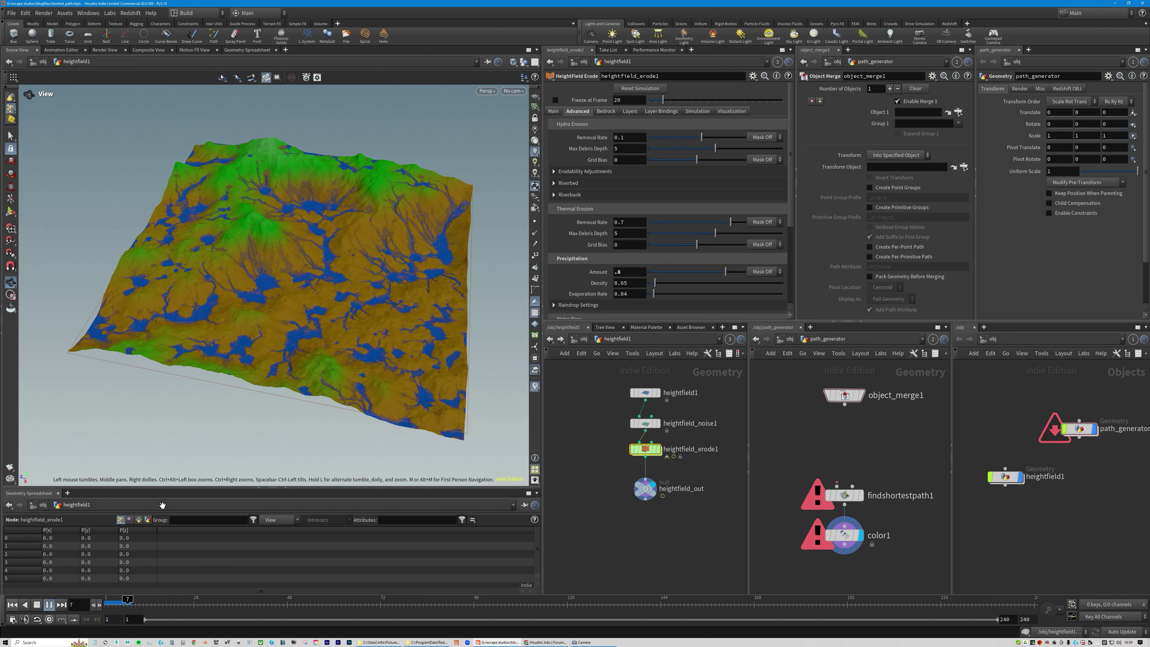
{"action": "left_click", "coordinate": [38, 607]}
{"action": "left_click", "coordinate": [151, 604]}
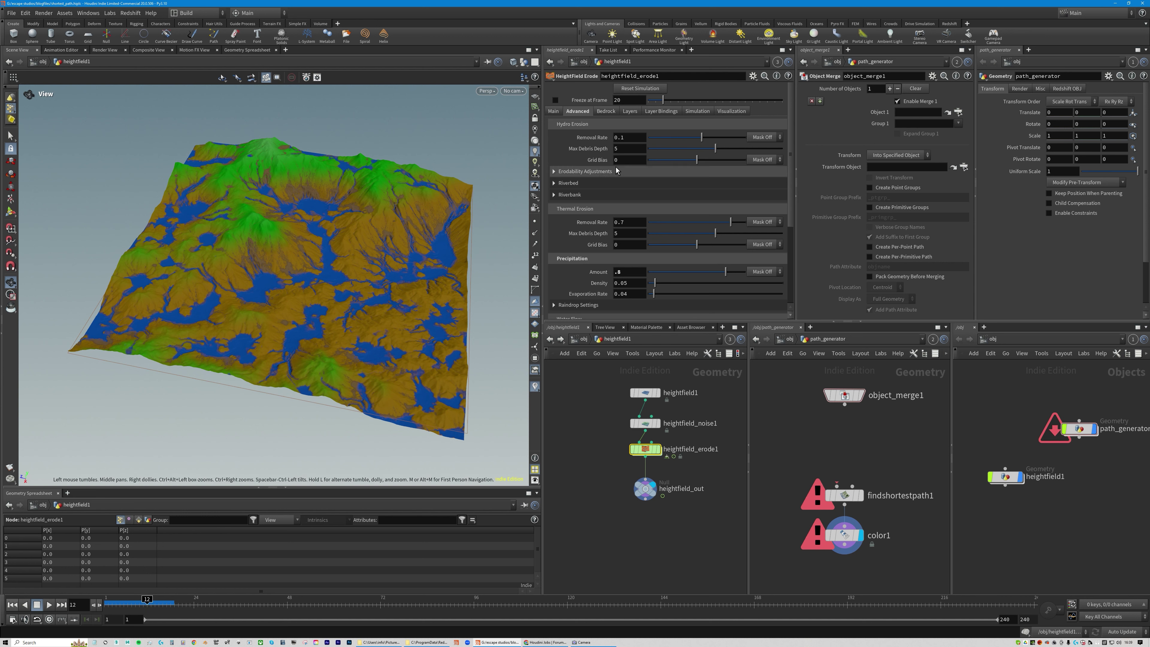
{"action": "left_click", "coordinate": [583, 102]}
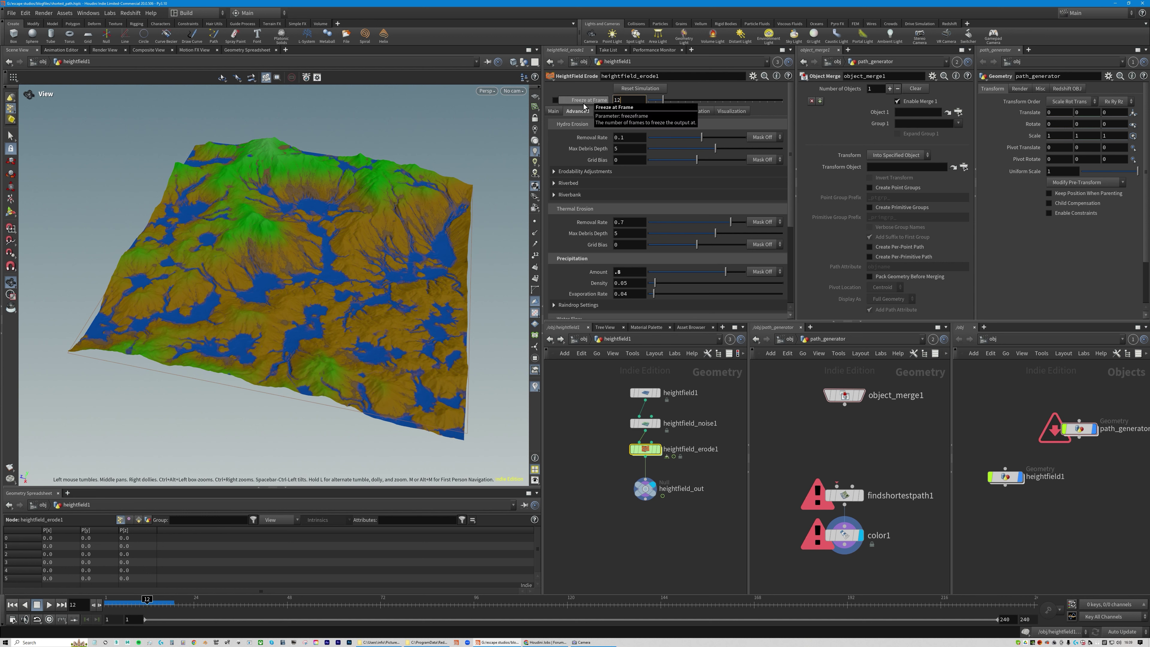
- Enable Freeze at Frame and uncheck Visualize so the terrain renders grey
{"action": "left_click", "coordinate": [555, 99]}
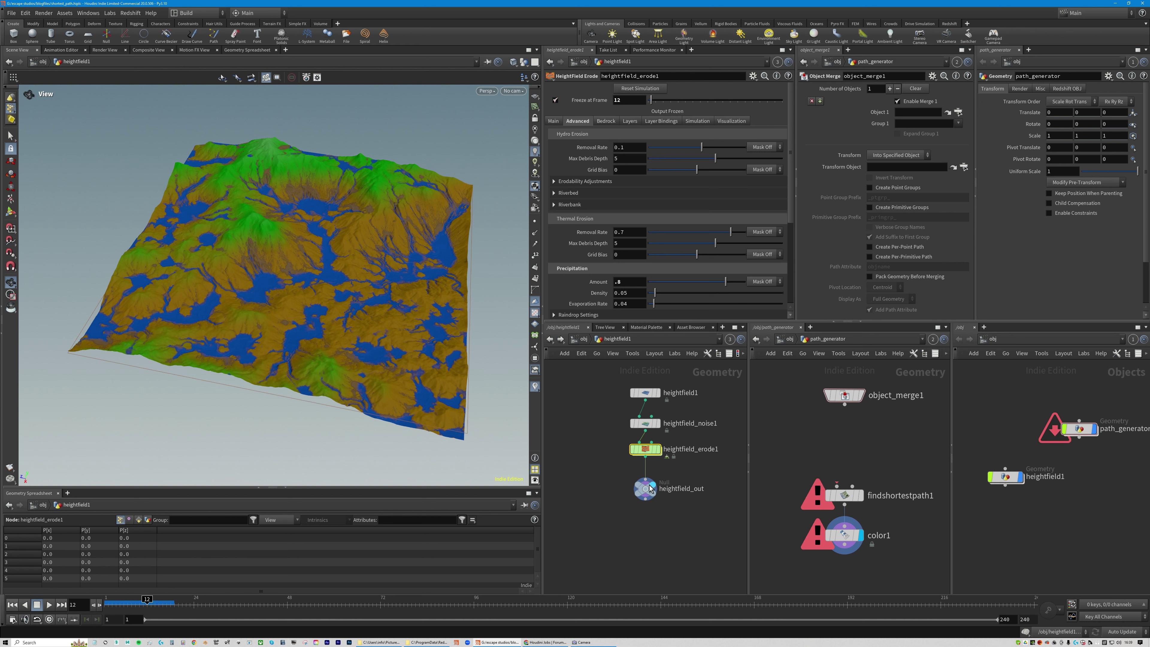
{"action": "left_click_drag", "start_coordinate": [645, 488], "coordinate": [645, 503]}
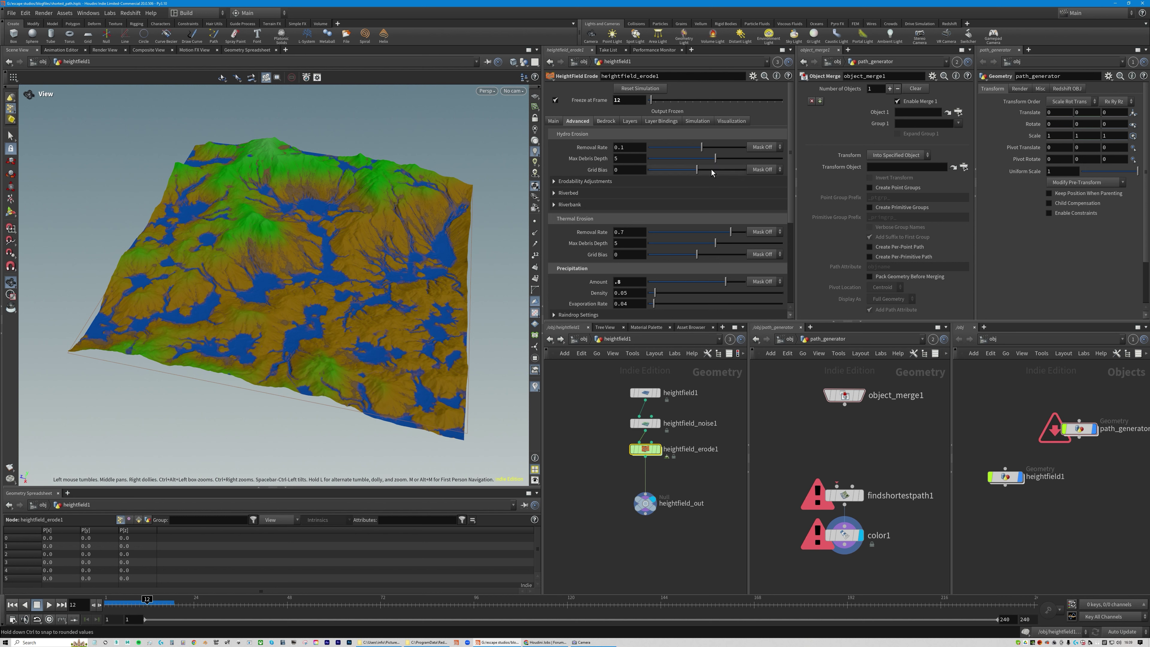
{"action": "left_click", "coordinate": [731, 121]}
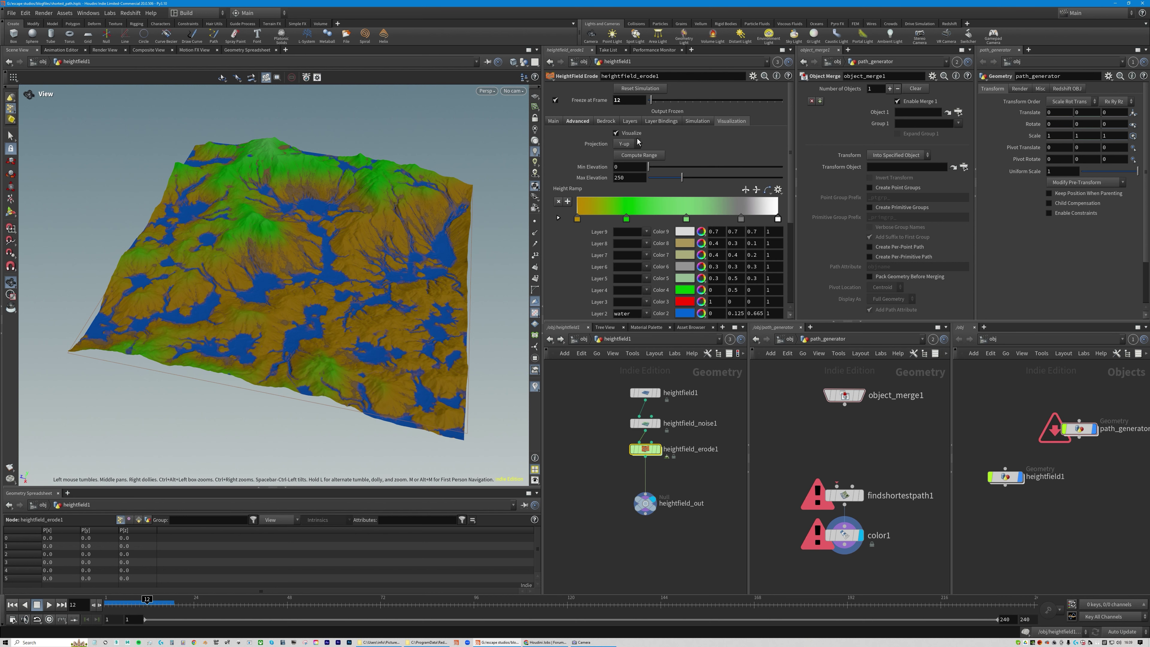
{"action": "left_click", "coordinate": [616, 134]}
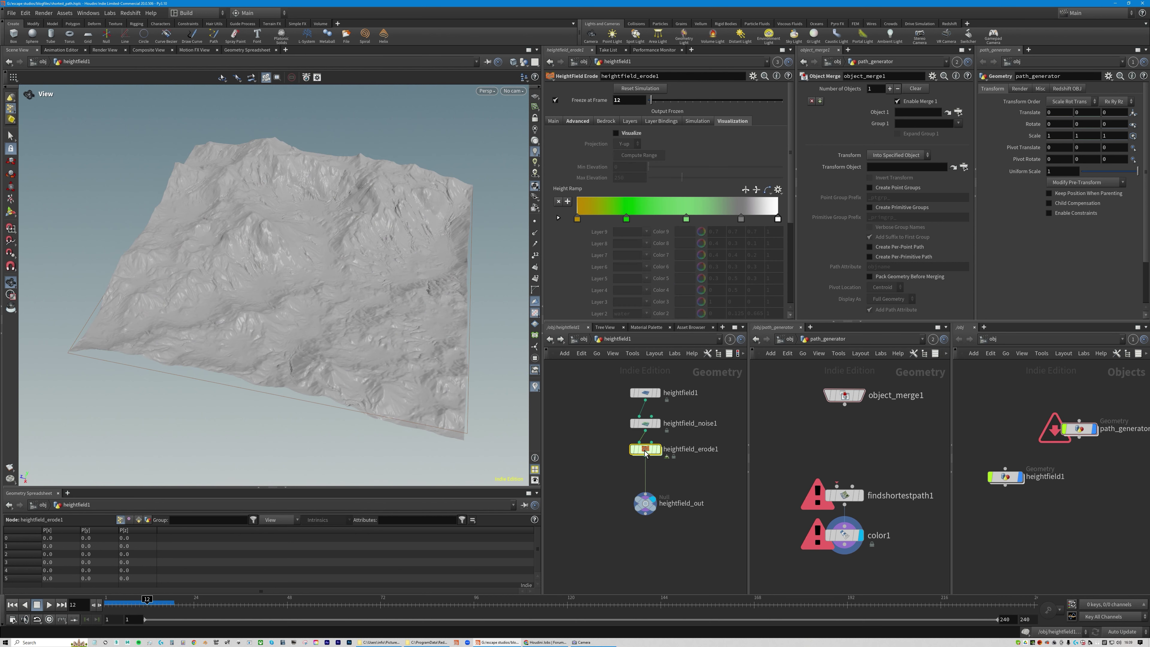
- Check heightfield_erode1's node info and nudge it into place in the network
{"action": "left_click", "coordinate": [622, 449]}
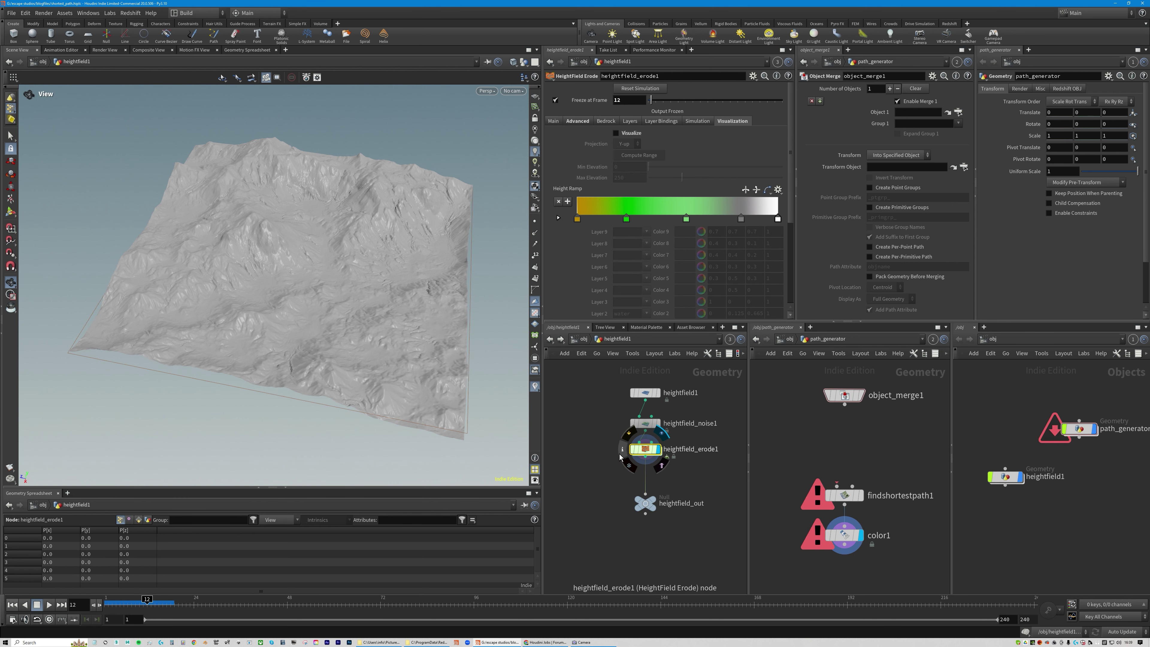
{"action": "middle_click", "coordinate": [648, 454]}
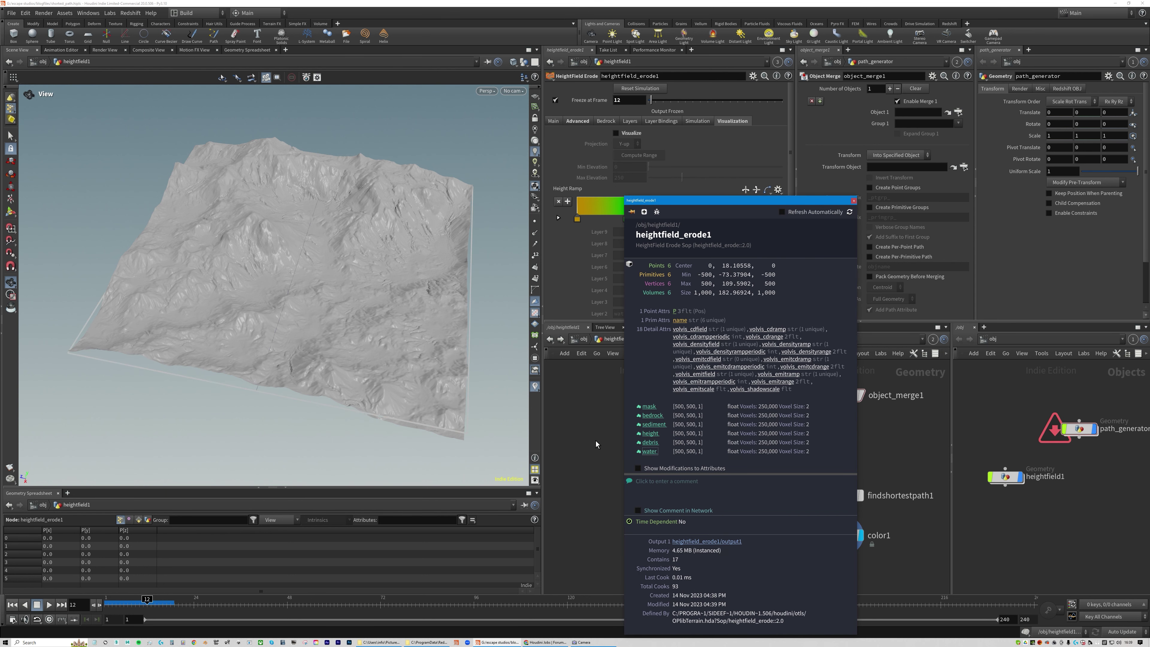
{"action": "left_click_drag", "start_coordinate": [651, 454], "coordinate": [650, 452]}
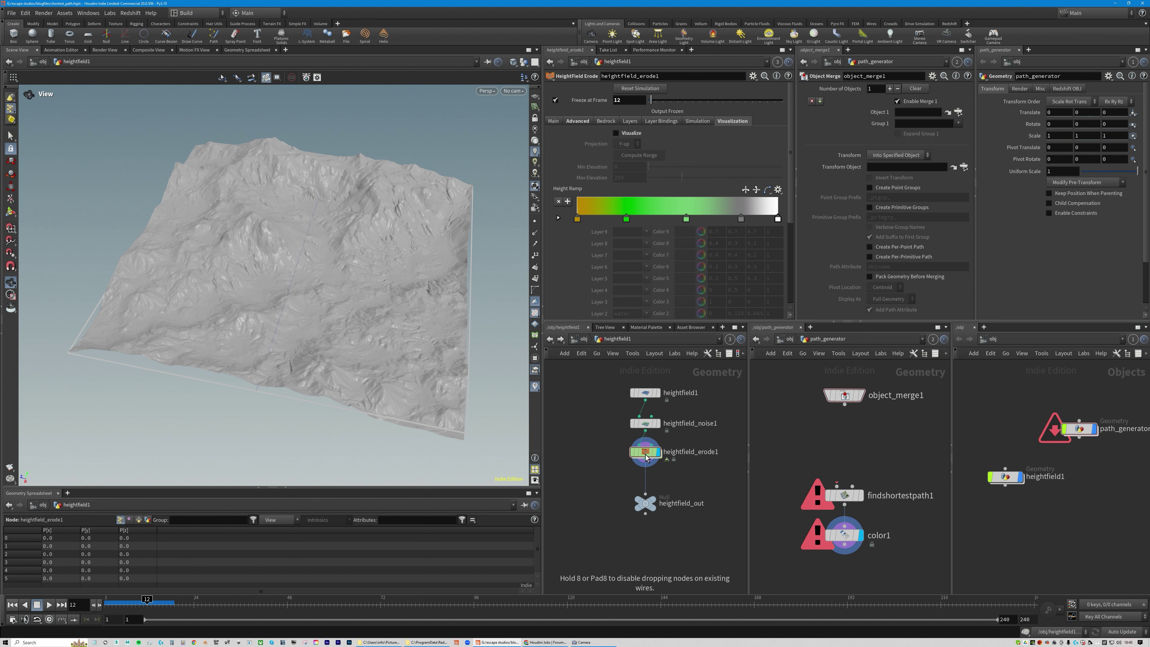
{"action": "left_click_drag", "start_coordinate": [652, 460], "coordinate": [652, 461]}
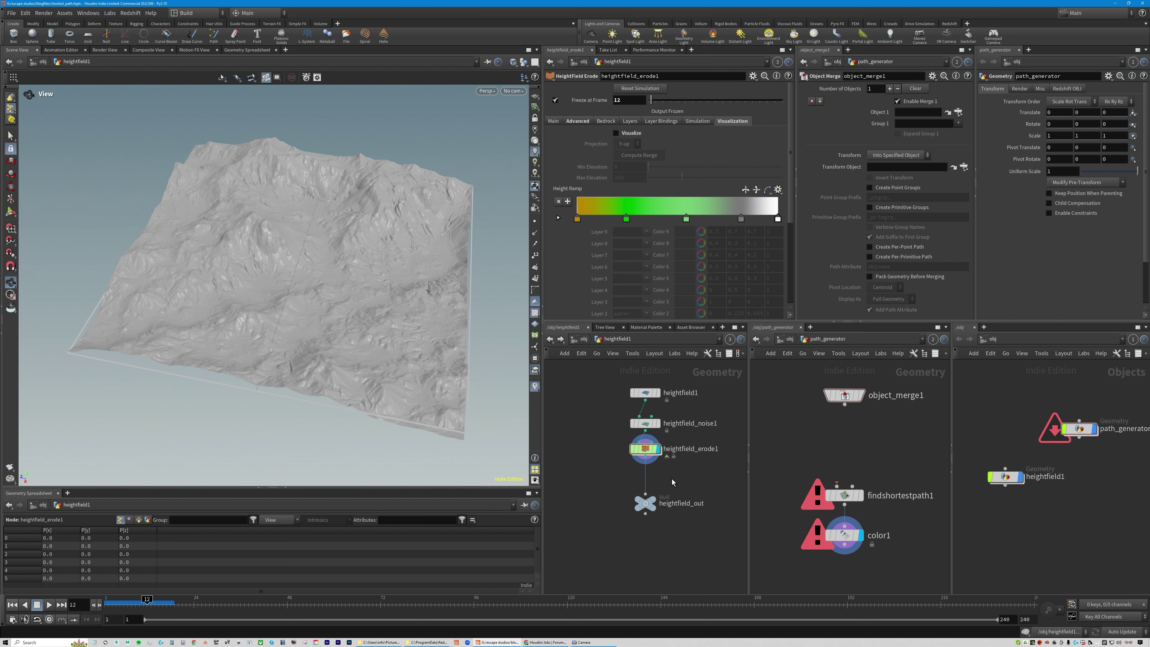
- Insert a HeightField Mask by Feature node below heightfield_erode1
{"action": "key", "text": "Tab"}
{"action": "type", "text": "mask"}
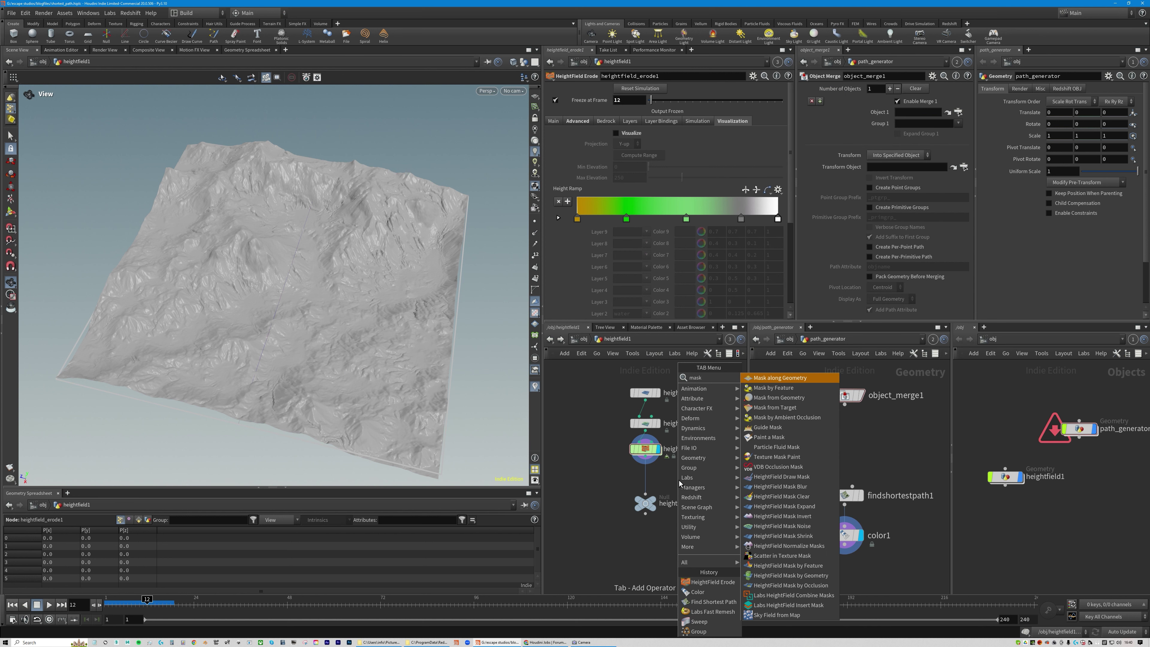
{"action": "type", "text": " fe"}
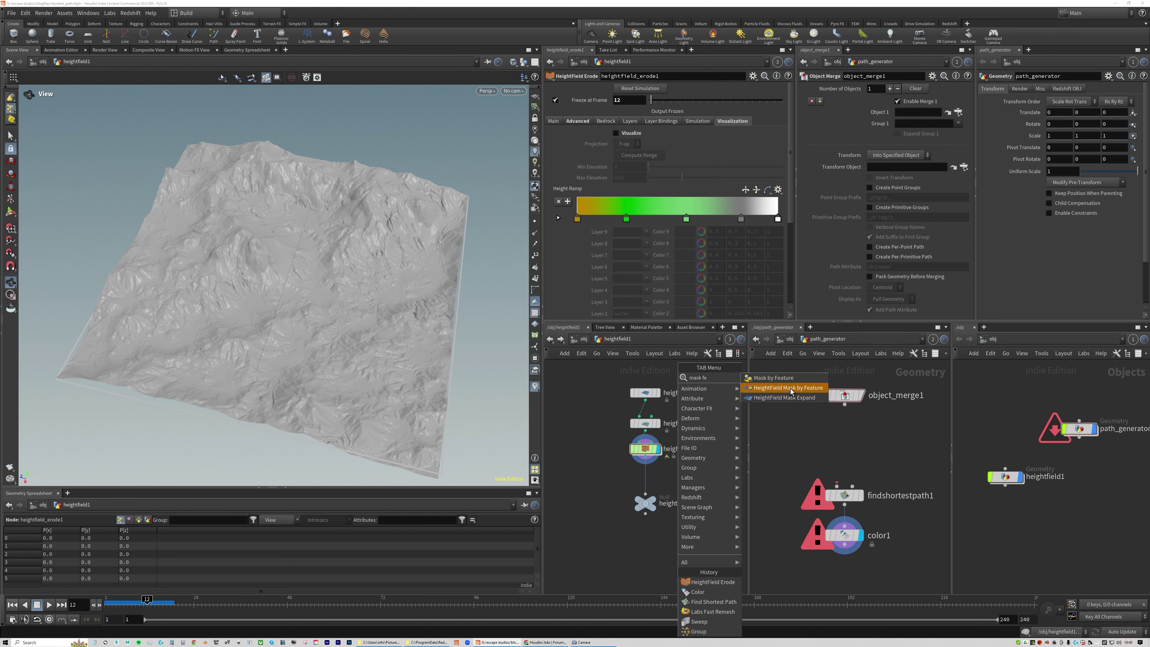
{"action": "left_click", "coordinate": [791, 388]}
{"action": "left_click", "coordinate": [649, 475]}
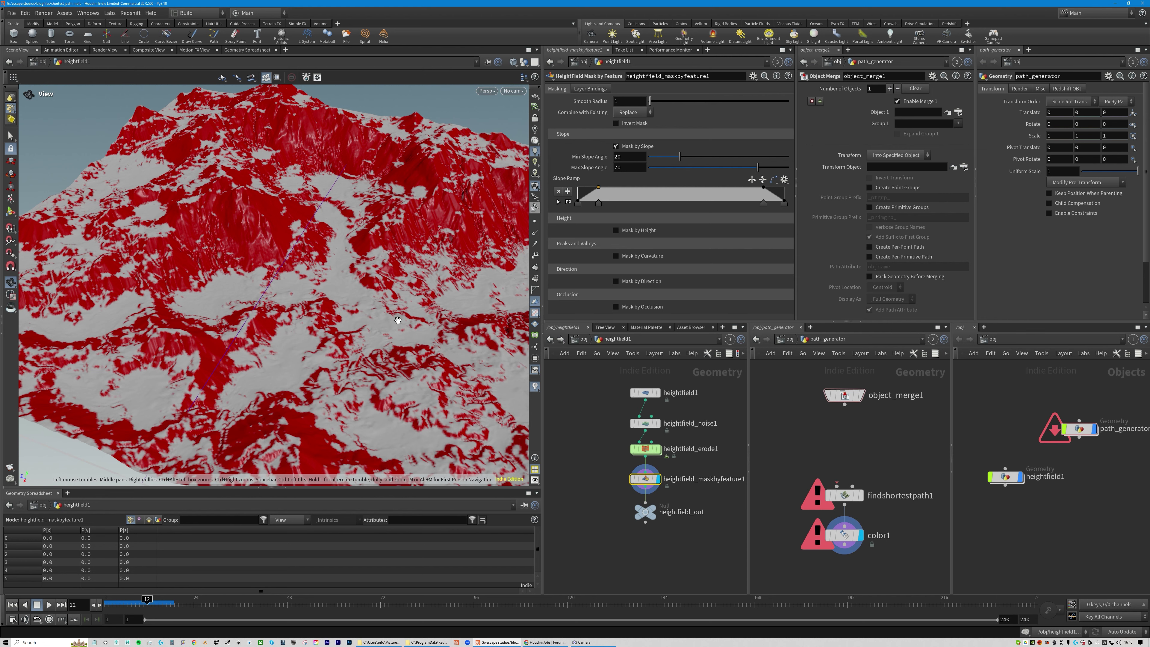
{"action": "mouse_move", "coordinate": [398, 319]}
{"action": "left_mouse_down"}
{"action": "mouse_move", "coordinate": [372, 281]}
{"action": "mouse_move", "coordinate": [356, 303]}
{"action": "mouse_move", "coordinate": [375, 263]}
{"action": "mouse_move", "coordinate": [384, 270]}
{"action": "left_mouse_up"}
- Try Min Slope Angle values 30 and 230, then settle on 20
{"action": "double_click", "coordinate": [629, 157]}
{"action": "type", "text": "30"}
{"action": "key", "text": "Return"}
{"action": "left_click_drag", "start_coordinate": [383, 270], "coordinate": [379, 271]}
{"action": "type", "text": "230"}
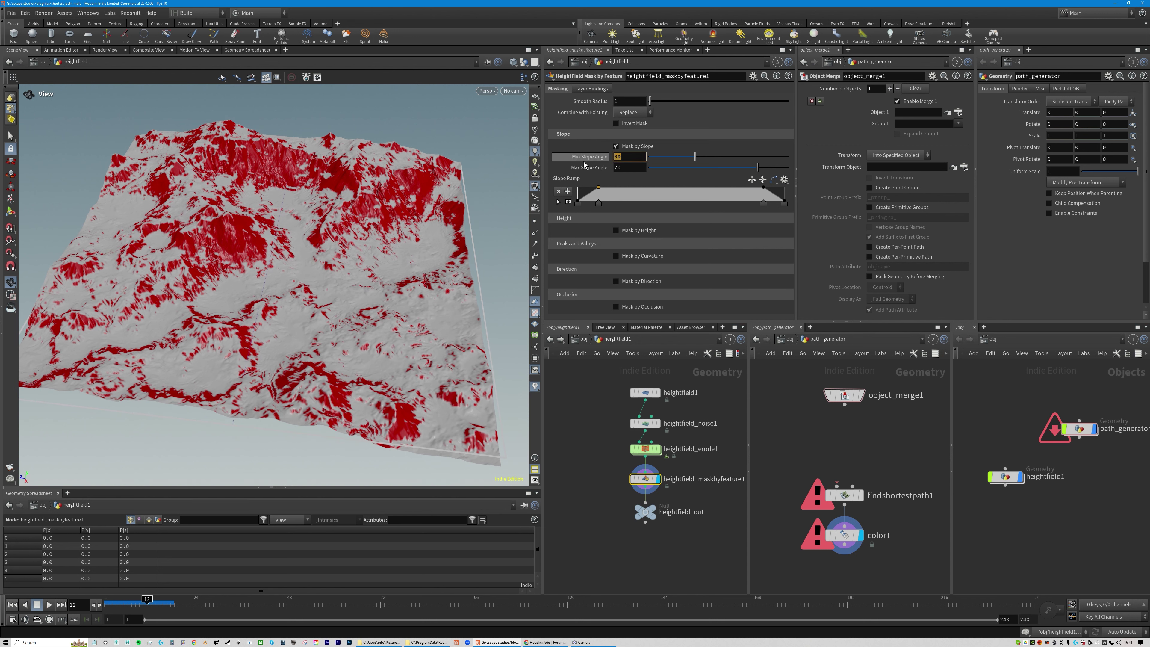
{"action": "key", "text": "Return"}
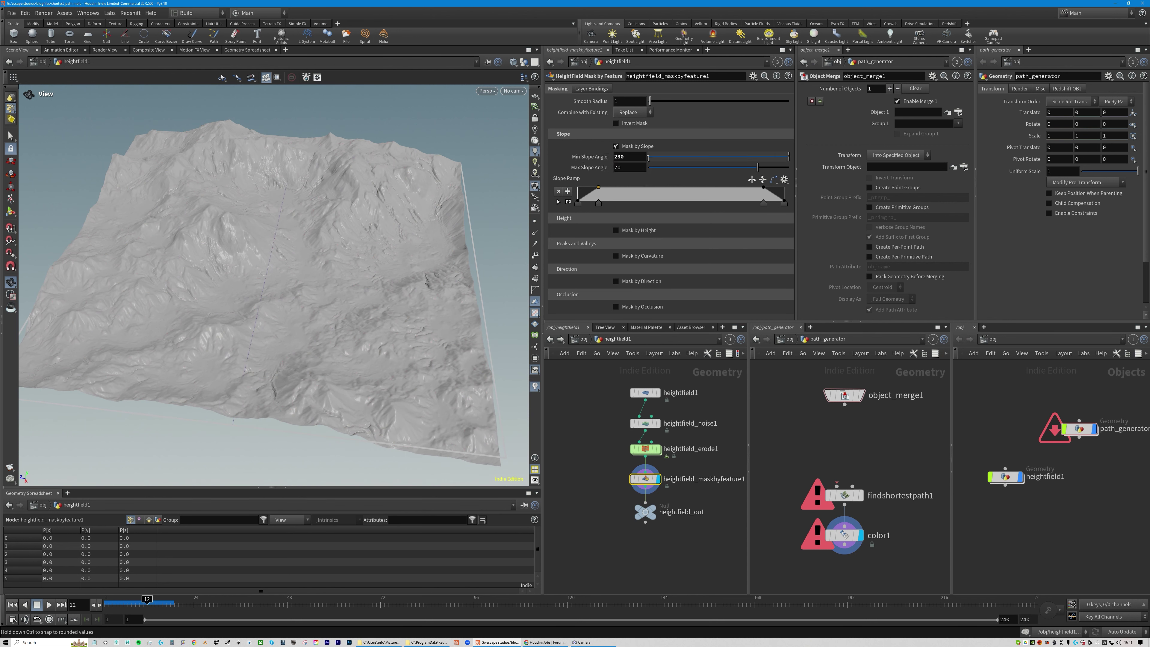
{"action": "type", "text": "20"}
{"action": "key", "text": "Return"}
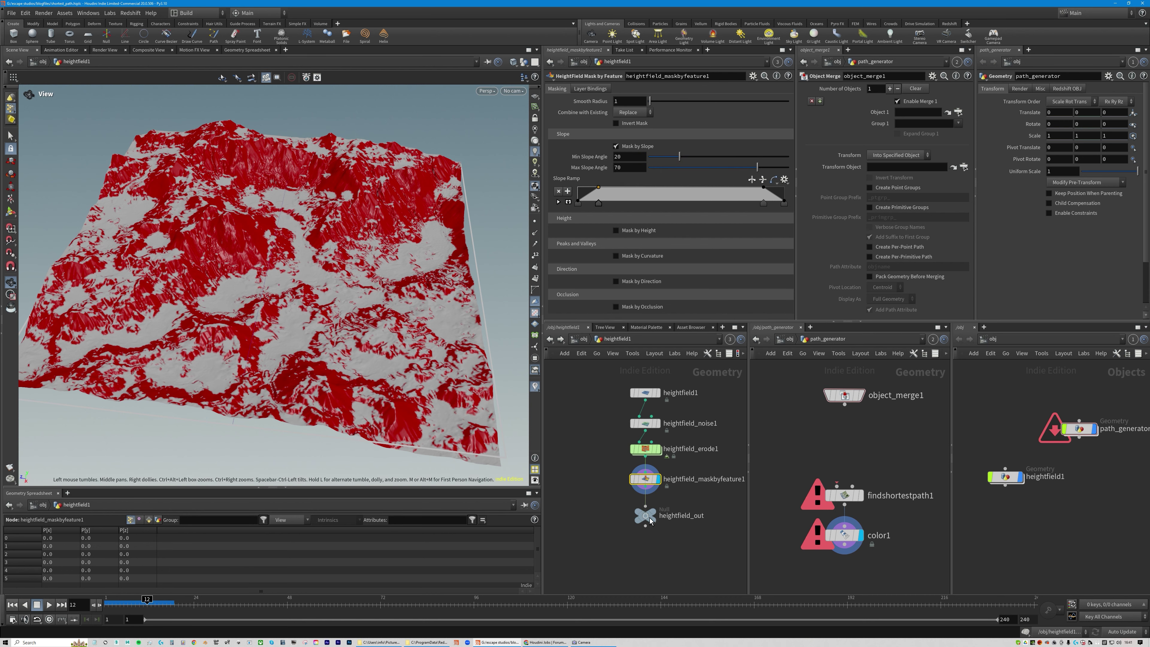
{"action": "left_click_drag", "start_coordinate": [643, 510], "coordinate": [643, 538]}
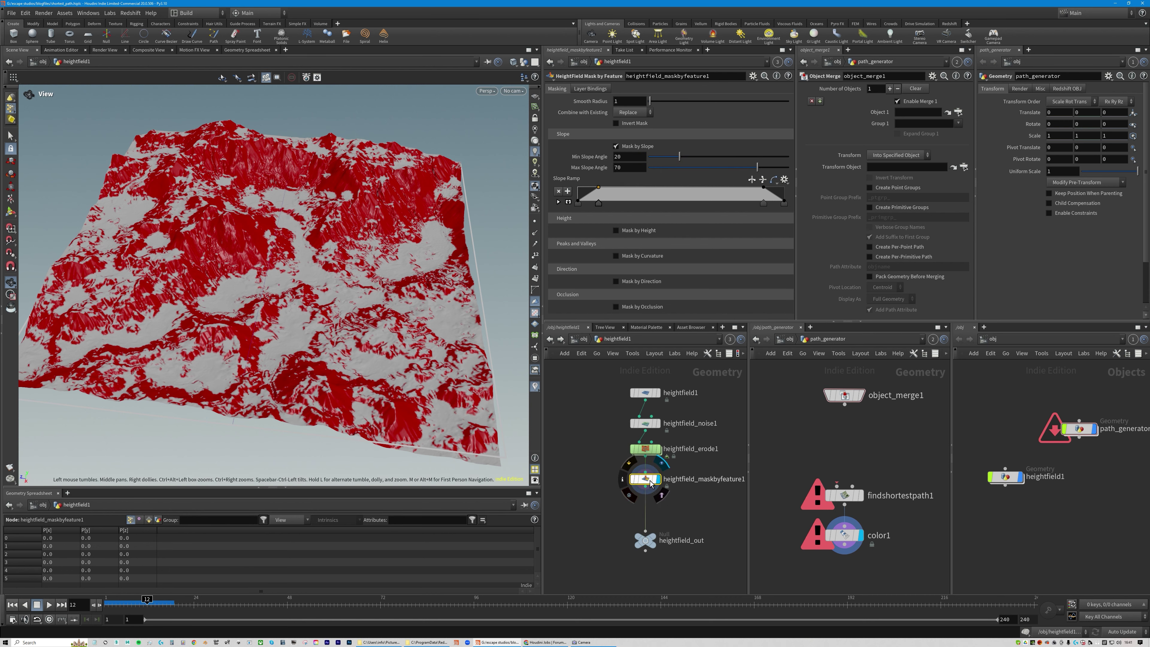
- Insert a Convert HeightField node between heightfield_maskbyfeature1 and heightfield_out
{"action": "left_click", "coordinate": [622, 479]}
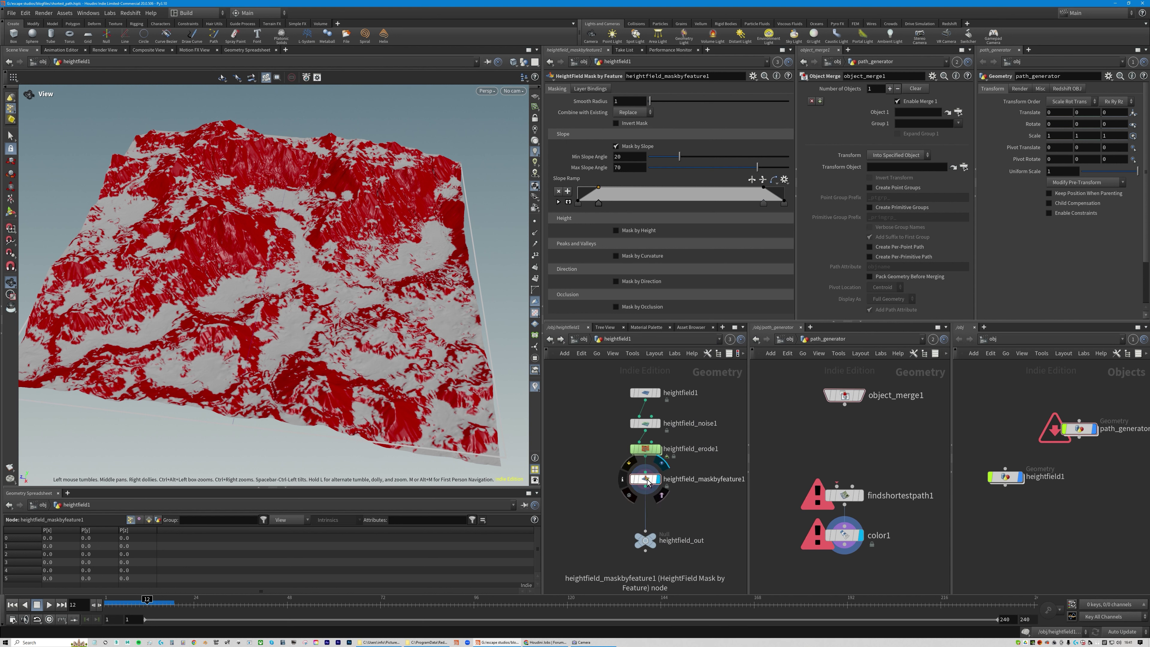
{"action": "left_click_drag", "start_coordinate": [647, 484], "coordinate": [647, 487]}
{"action": "left_click_drag", "start_coordinate": [645, 540], "coordinate": [645, 545]}
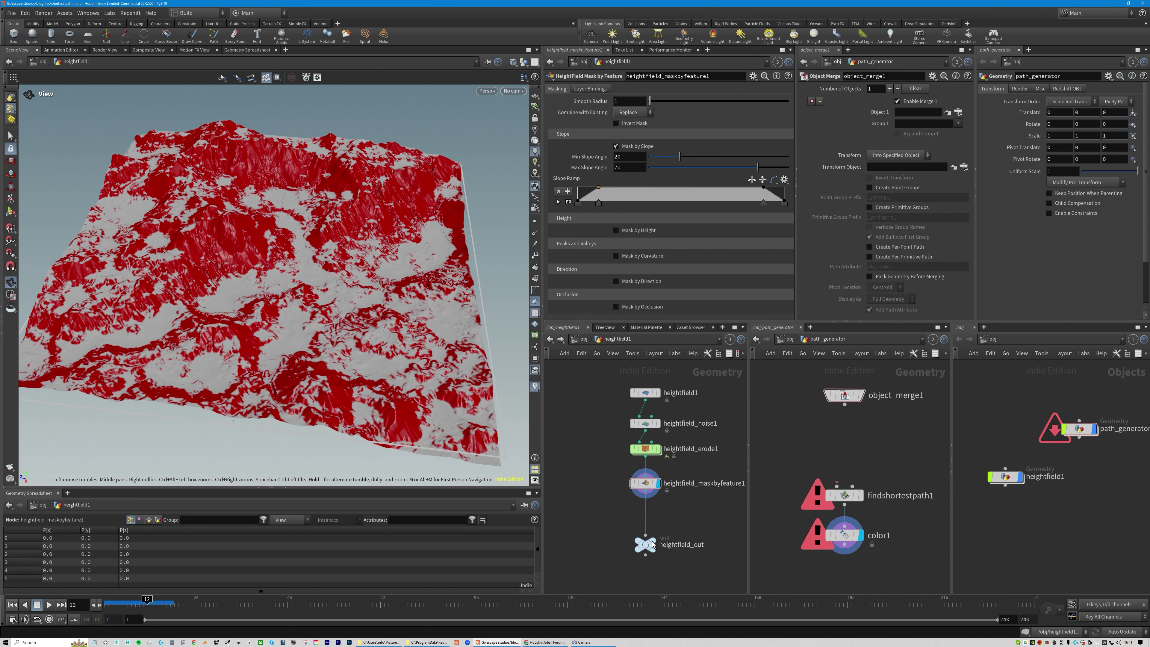
{"action": "middle_click_drag", "start_coordinate": [669, 517], "coordinate": [669, 479]}
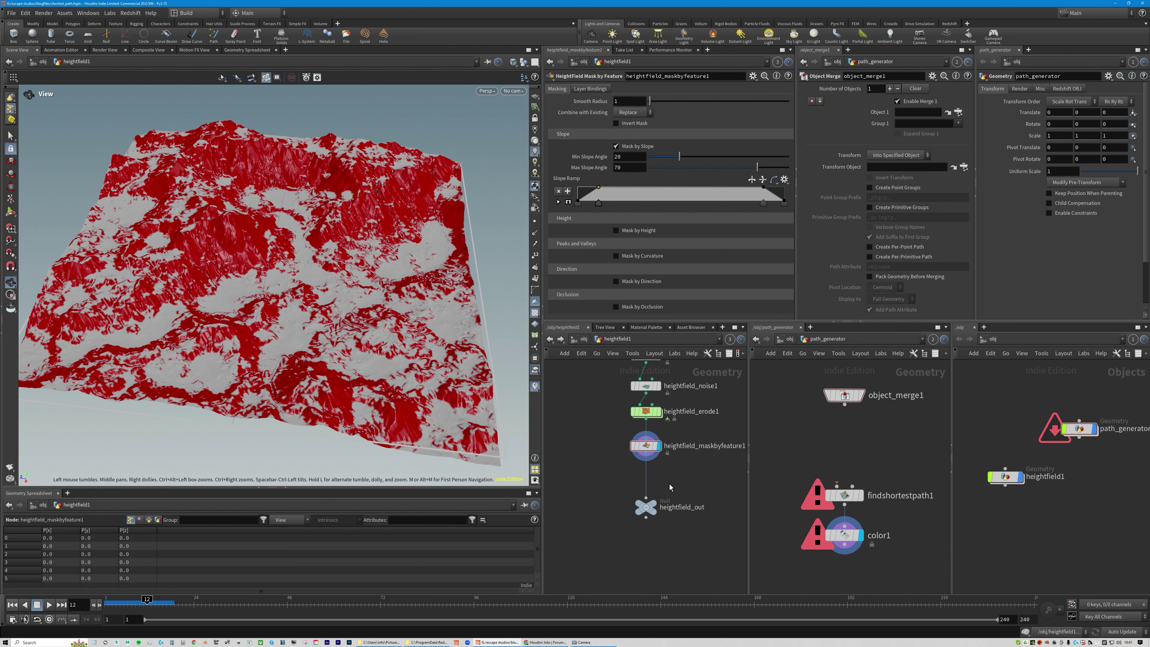
{"action": "key", "text": "Tab"}
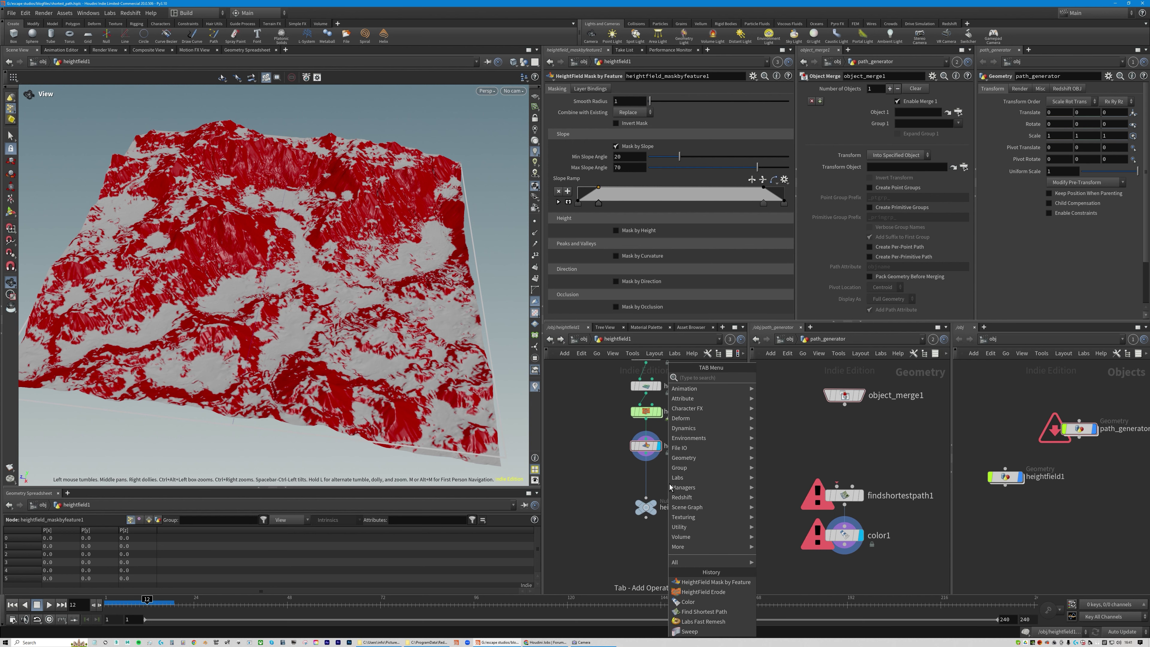
{"action": "type", "text": "co"}
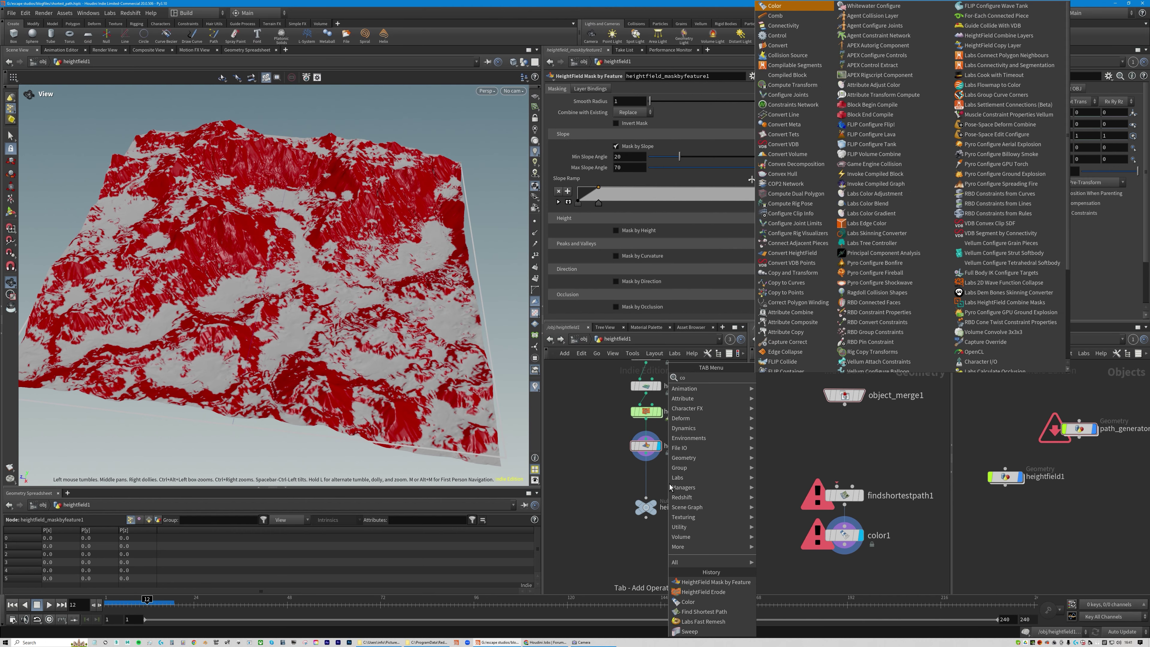
{"action": "type", "text": "nver"}
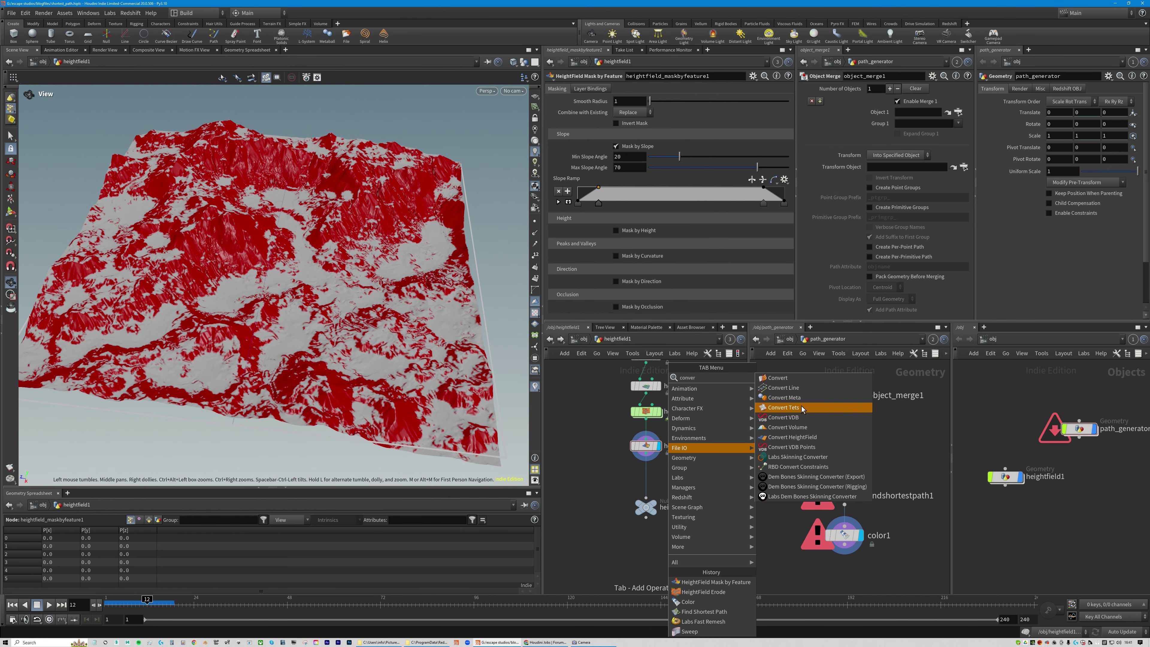
{"action": "left_click", "coordinate": [792, 436]}
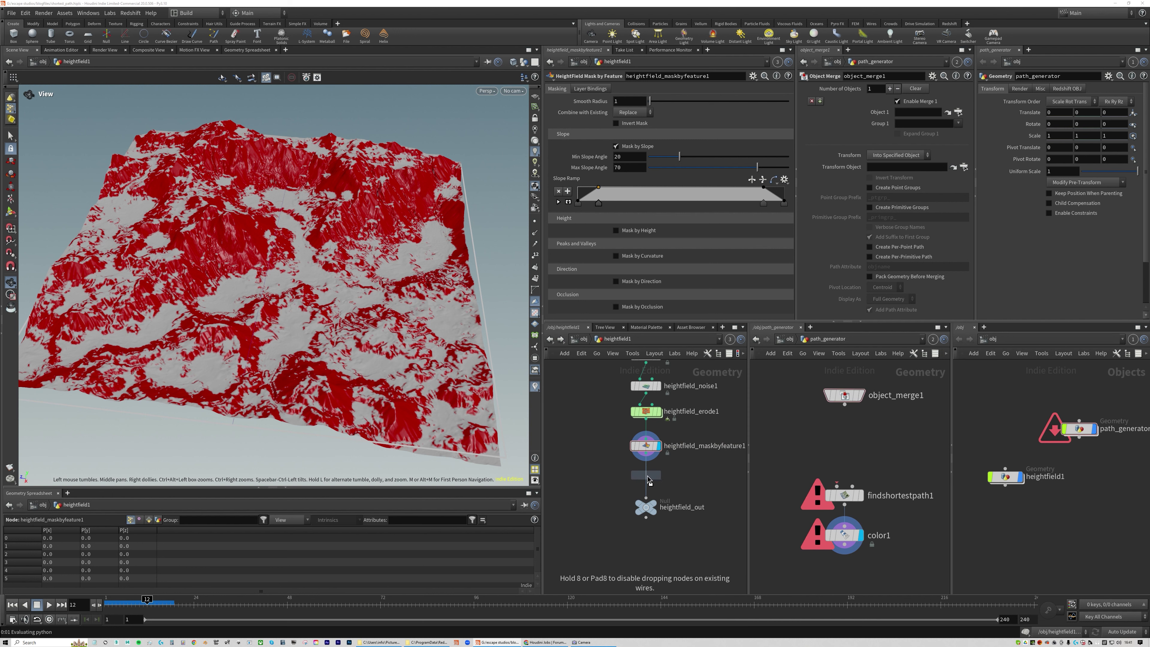
{"action": "left_click", "coordinate": [642, 481]}
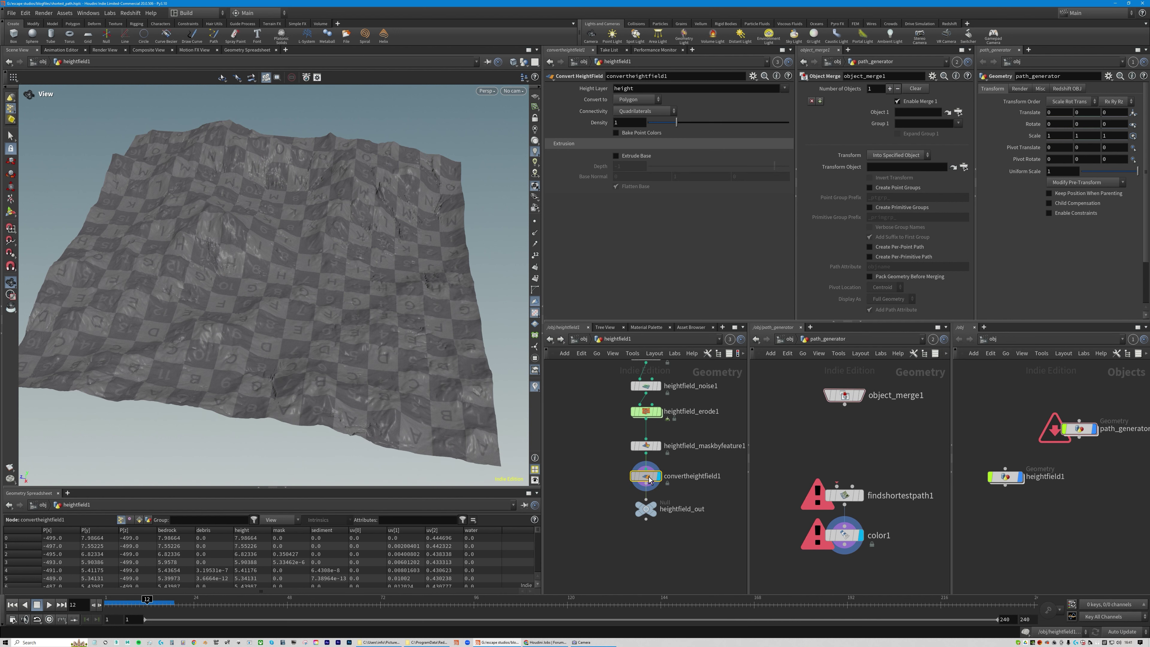
- Preview the water and then the mask attribute from heightfield_out's node info
{"action": "left_click", "coordinate": [646, 511]}
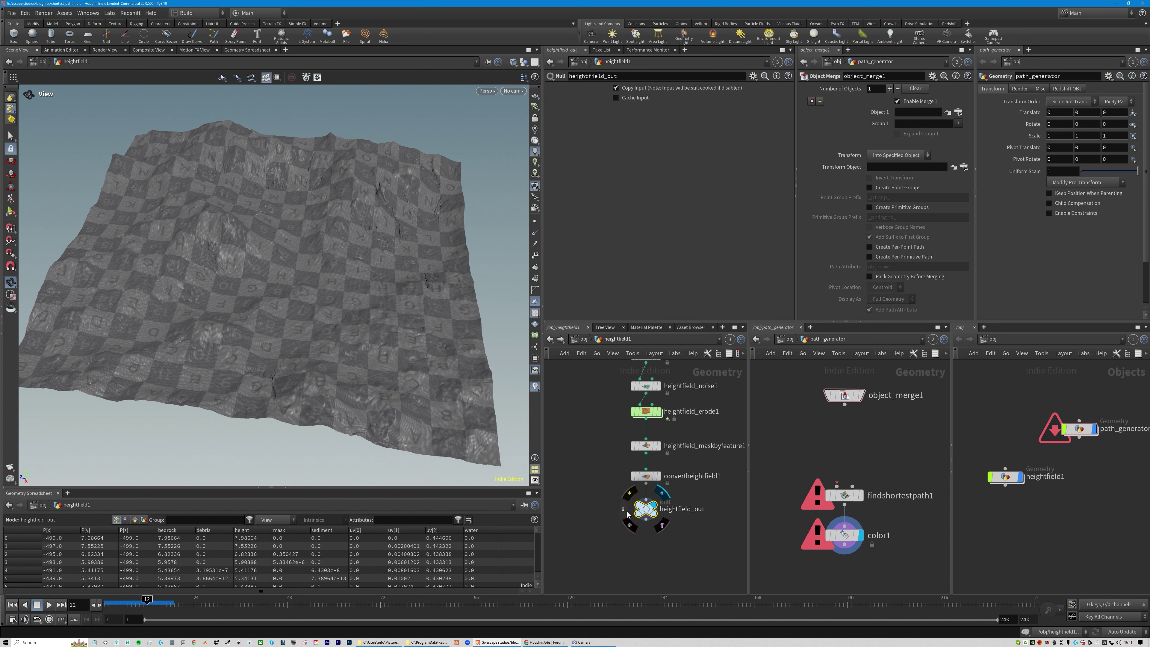
{"action": "left_click", "coordinate": [623, 509]}
{"action": "left_click", "coordinate": [766, 470]}
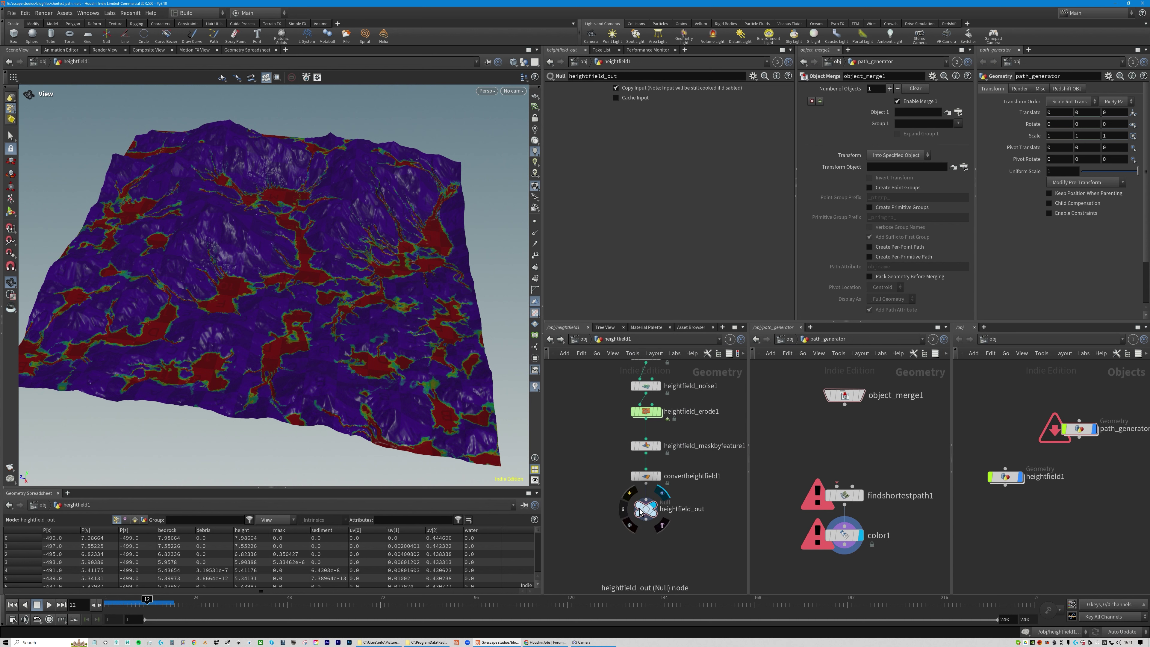
{"action": "left_click", "coordinate": [624, 511]}
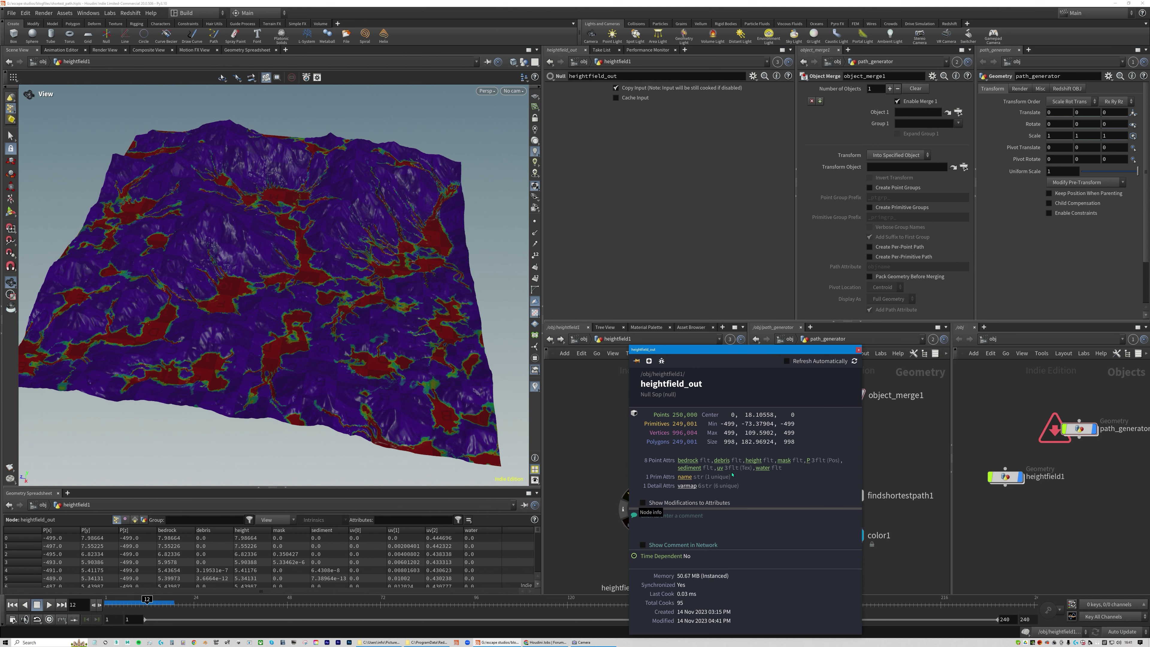
{"action": "left_click", "coordinate": [785, 461]}
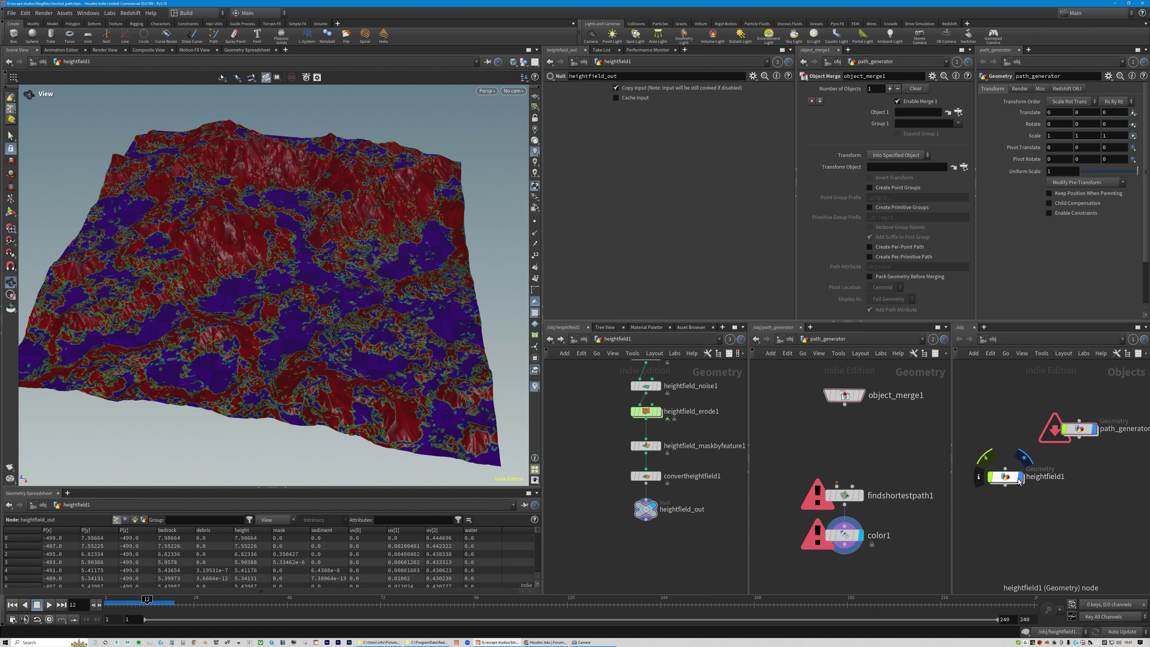
{"action": "left_click_drag", "start_coordinate": [1010, 477], "coordinate": [1001, 445]}
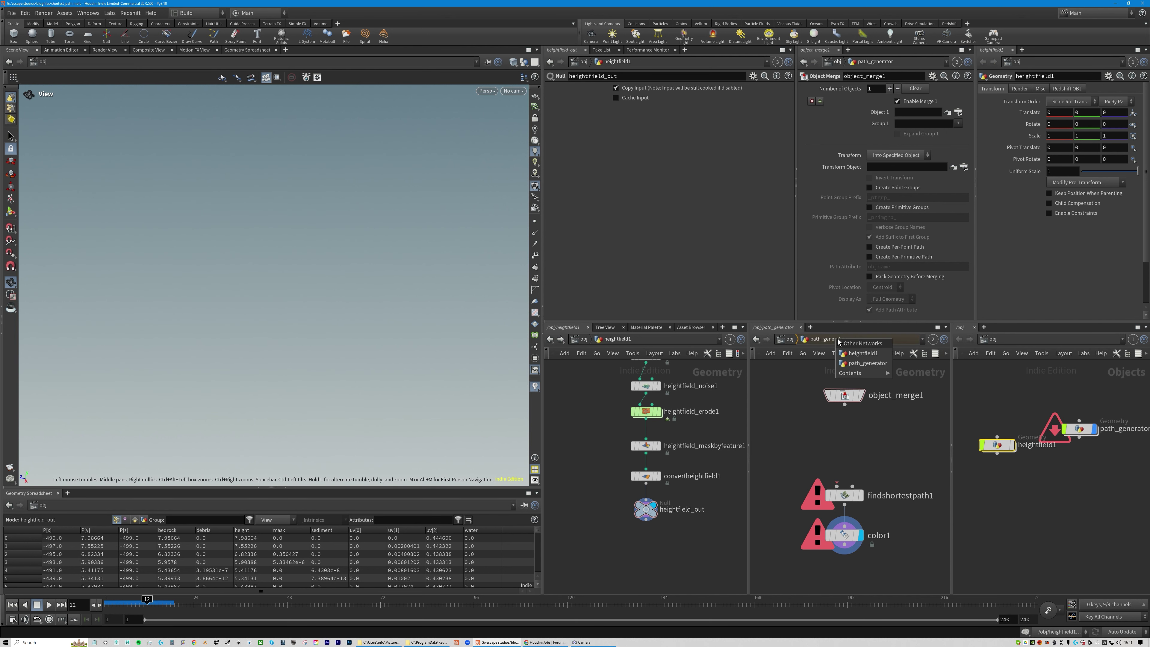
{"action": "mouse_move", "coordinate": [827, 393]}
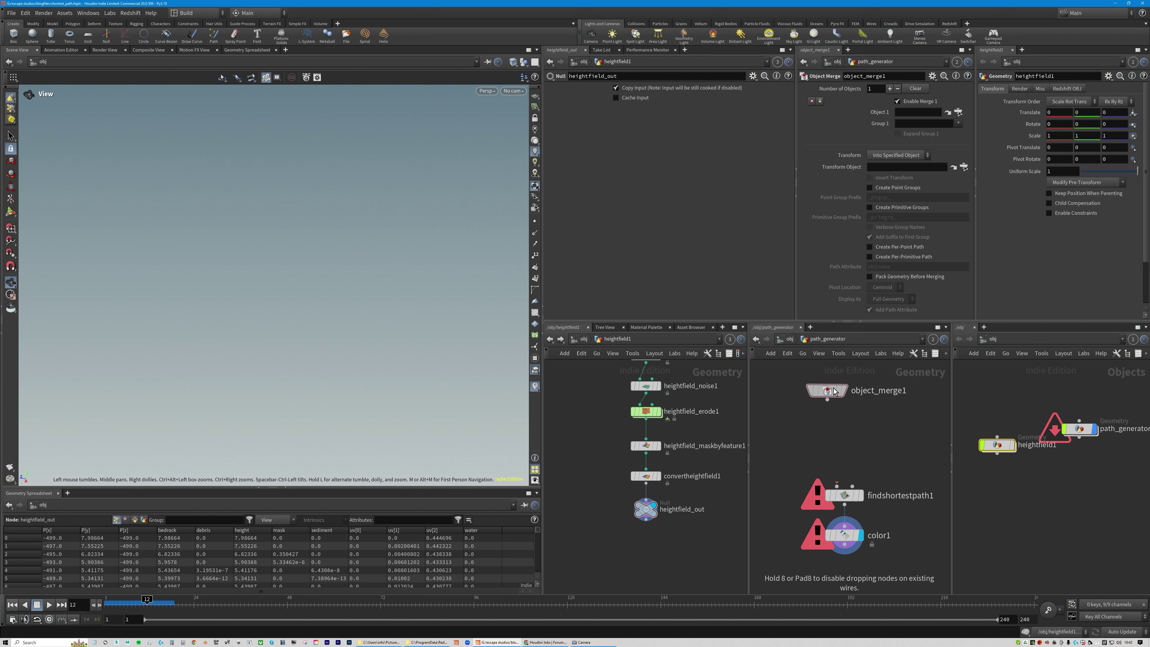
- Point object_merge1's Object 1 at heightfield_out and set its display flag
{"action": "left_click_drag", "start_coordinate": [854, 396], "coordinate": [842, 395]}
{"action": "left_click_drag", "start_coordinate": [645, 508], "coordinate": [826, 261]}
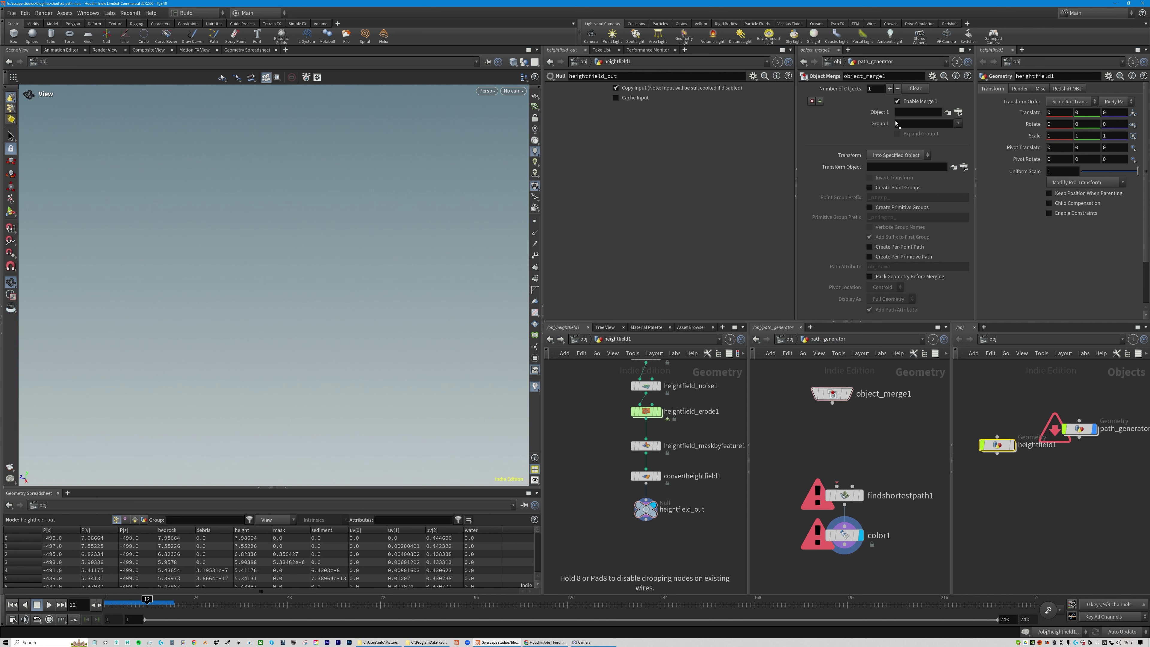
{"action": "left_click_drag", "start_coordinate": [903, 114], "coordinate": [905, 113]}
{"action": "left_click", "coordinate": [850, 393]}
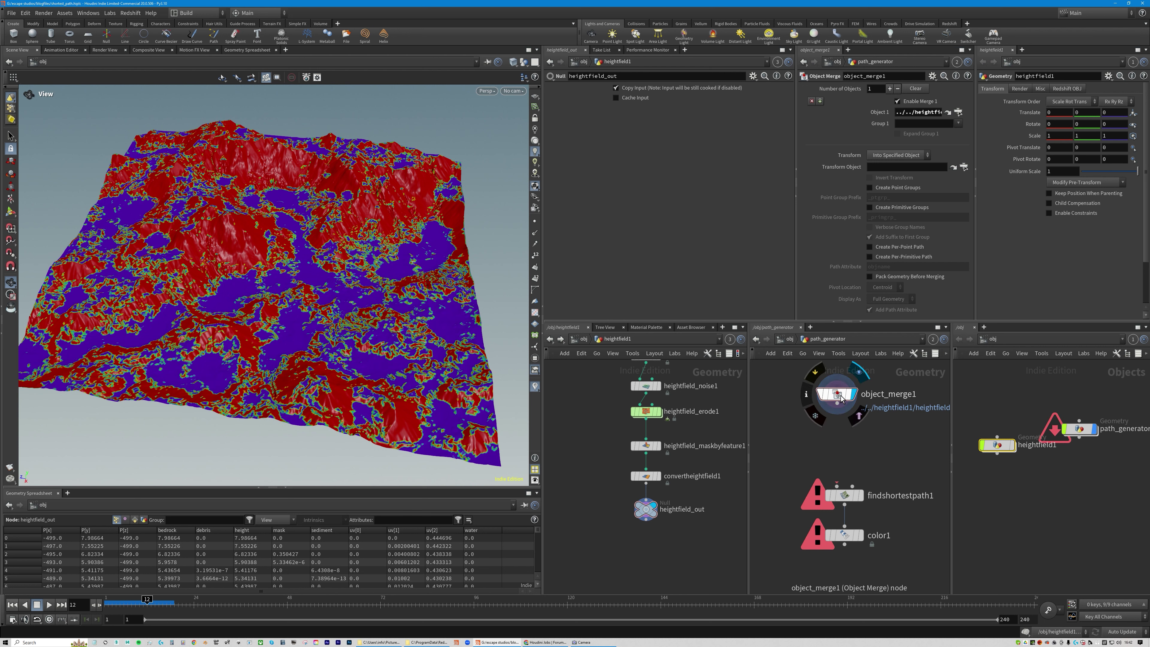
- Reposition object_merge1 and start a wire from its output
{"action": "left_click_drag", "start_coordinate": [838, 397], "coordinate": [829, 399]}
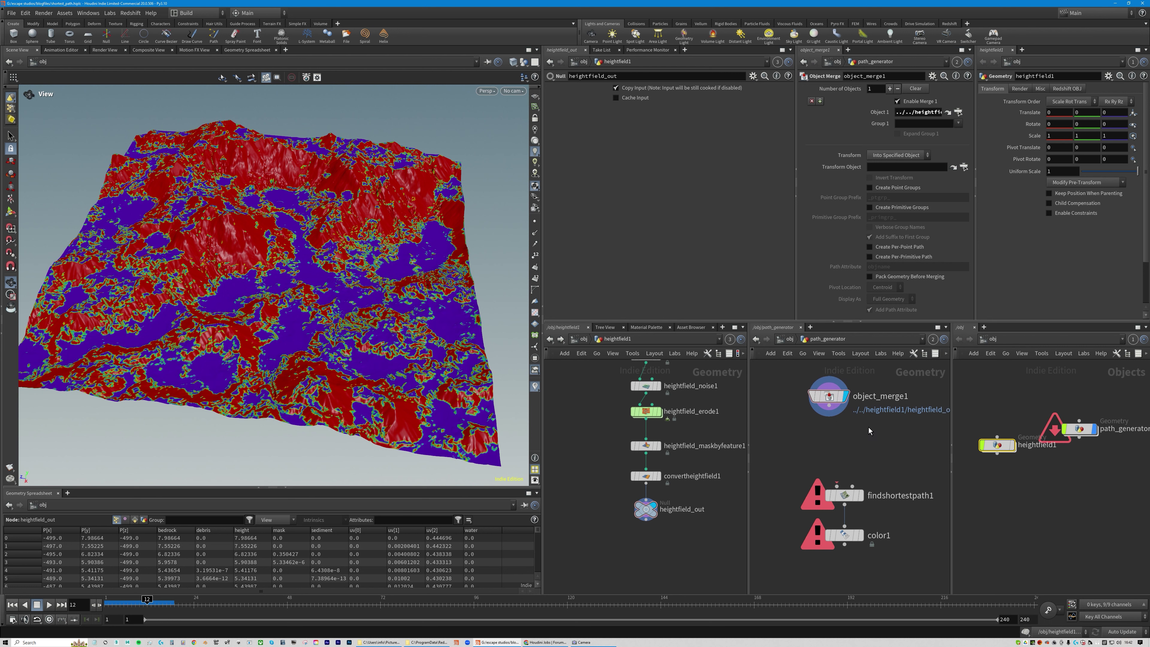
{"action": "left_click_drag", "start_coordinate": [839, 411], "coordinate": [839, 415]}
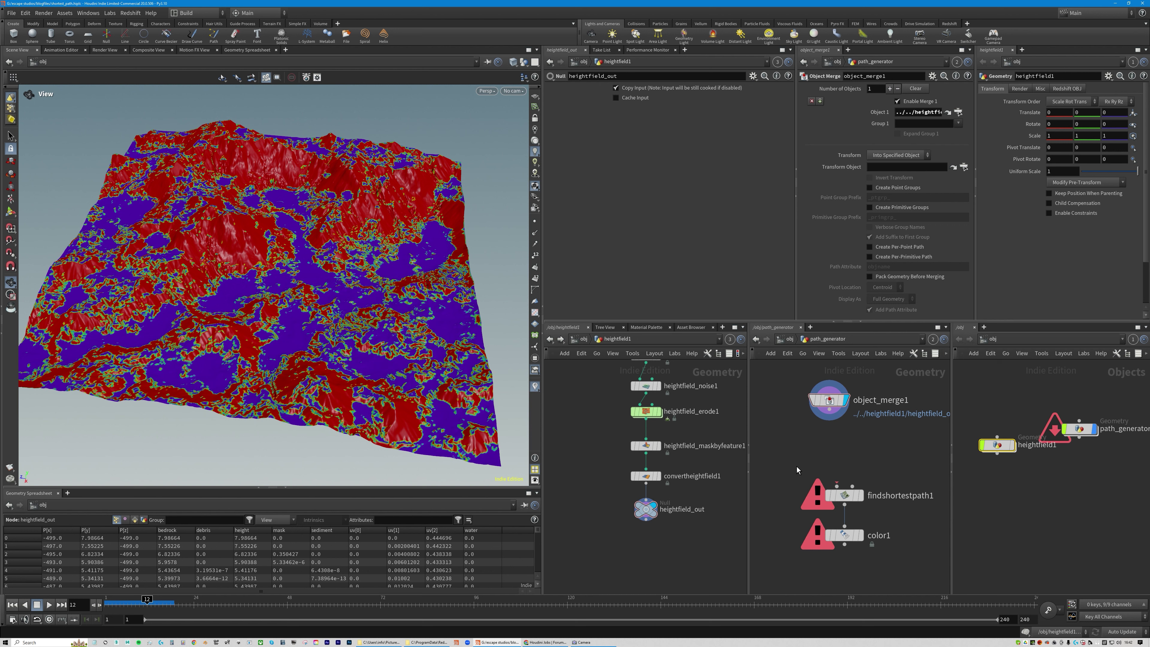
{"action": "left_click_drag", "start_coordinate": [830, 405], "coordinate": [831, 400]}
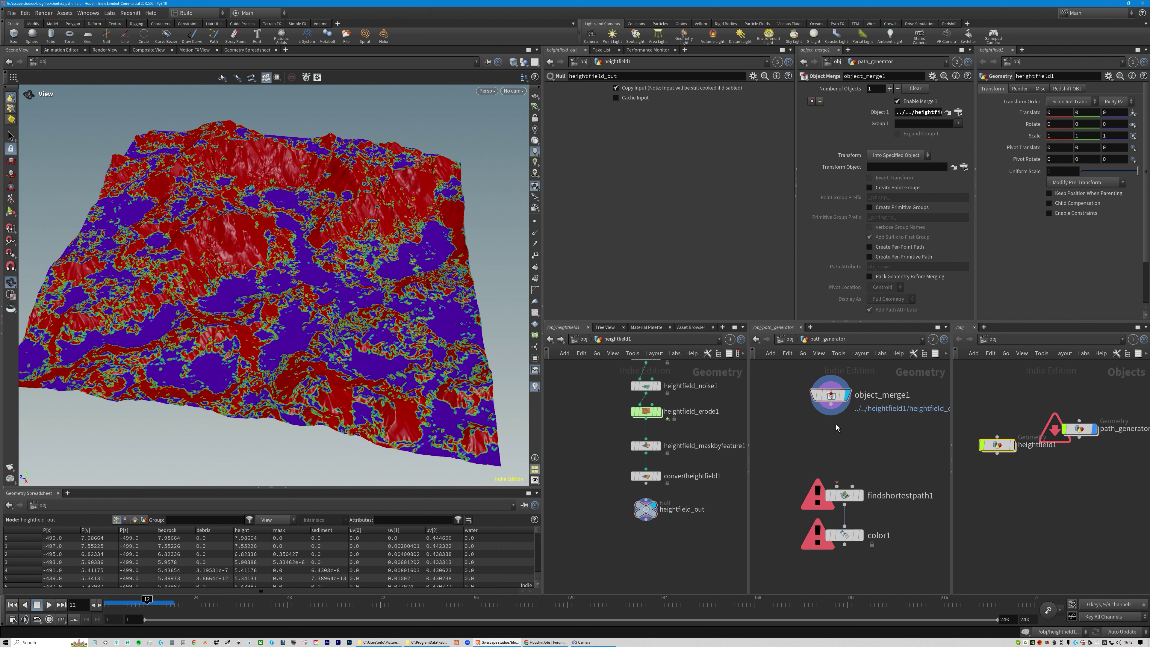
{"action": "left_click", "coordinate": [829, 415]}
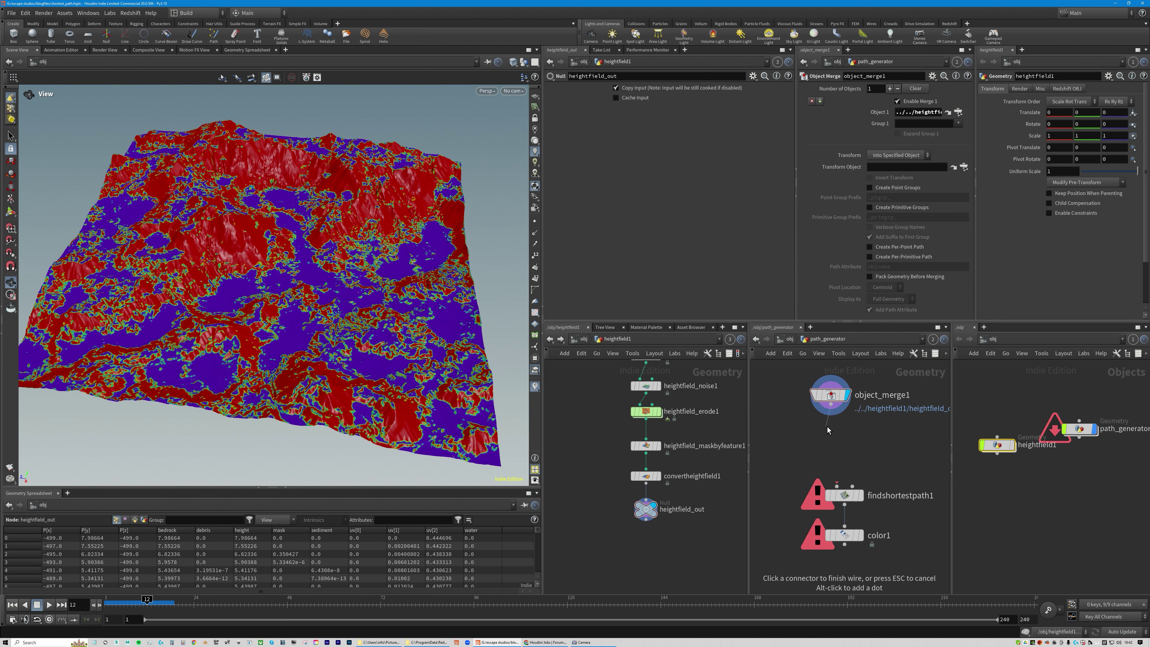
- Add an Attribute Wrangle fed by object_merge1 and place it below
{"action": "key", "text": "Tab"}
{"action": "type", "text": "wra"}
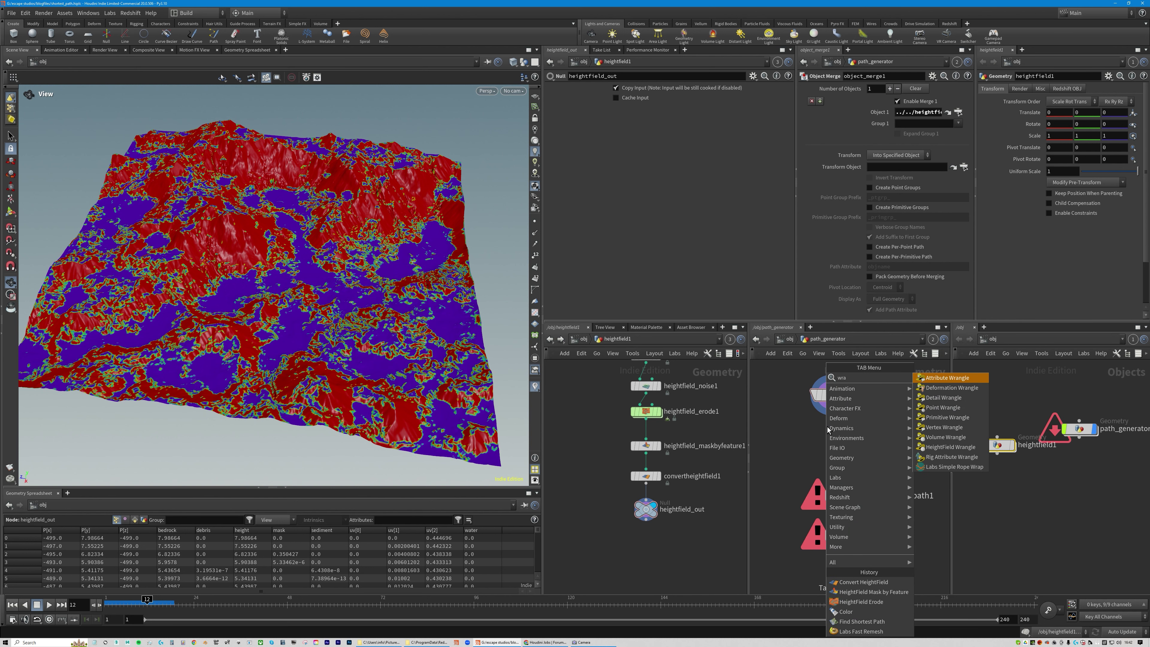
{"action": "left_click", "coordinate": [942, 407]}
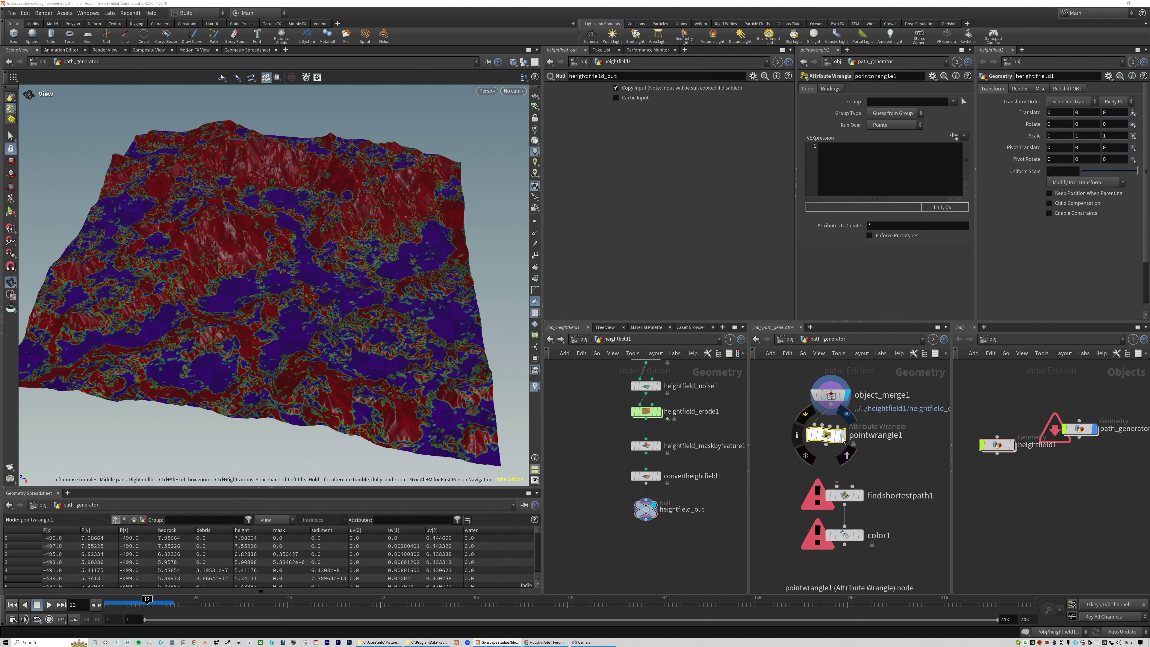
{"action": "left_click_drag", "start_coordinate": [842, 439], "coordinate": [847, 437]}
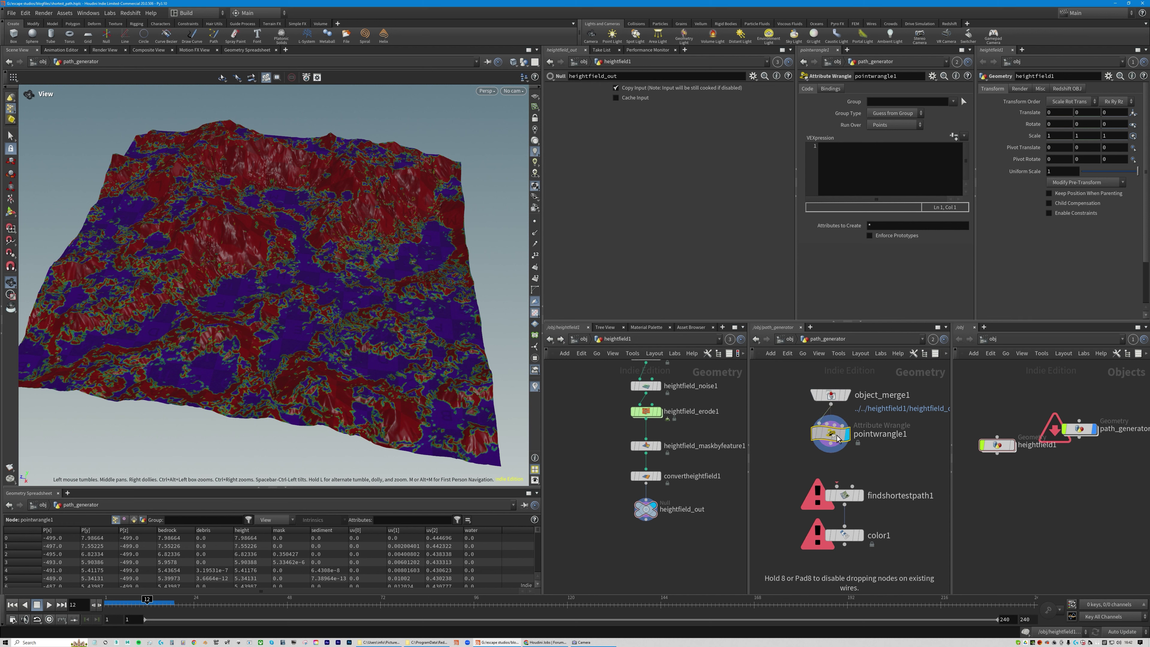
{"action": "left_click", "coordinate": [834, 155]}
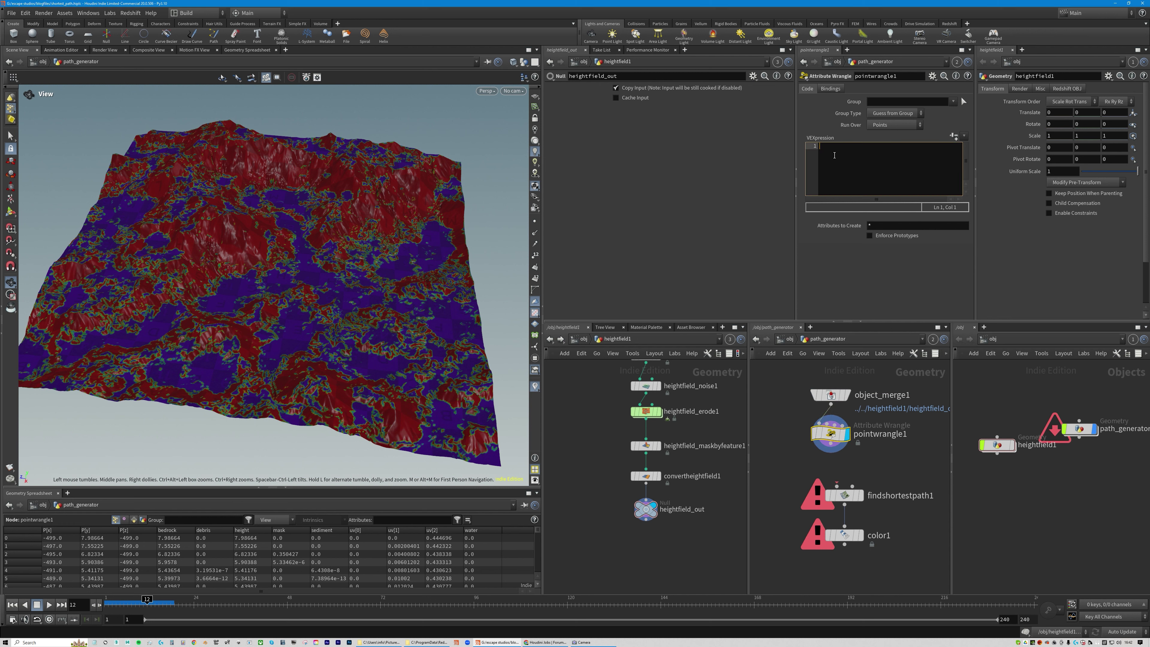
{"action": "type", "text": "rk="}
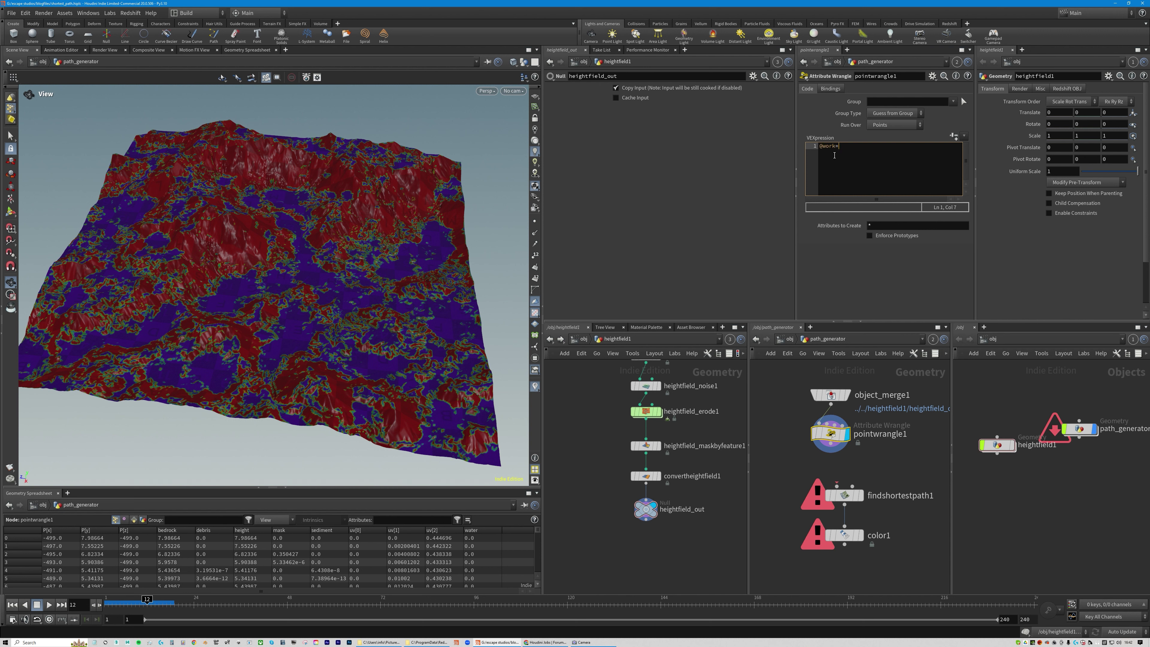
{"action": "type", "text": "@mask+@water;"}
{"action": "left_click", "coordinate": [838, 275]}
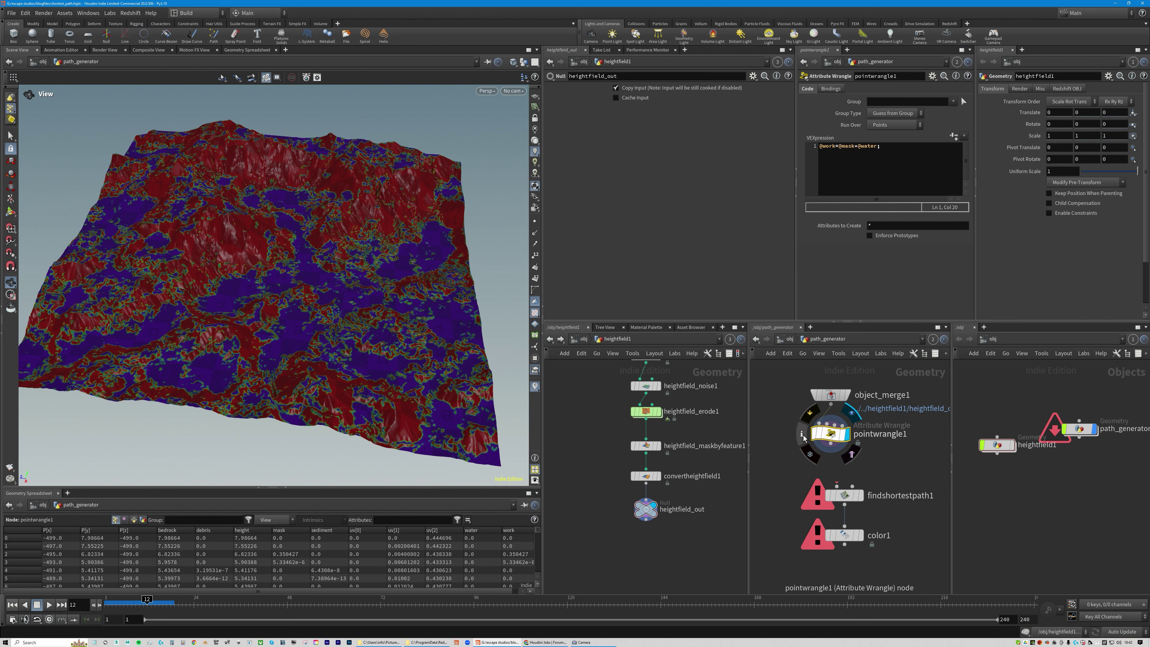
{"action": "left_click", "coordinate": [801, 433]}
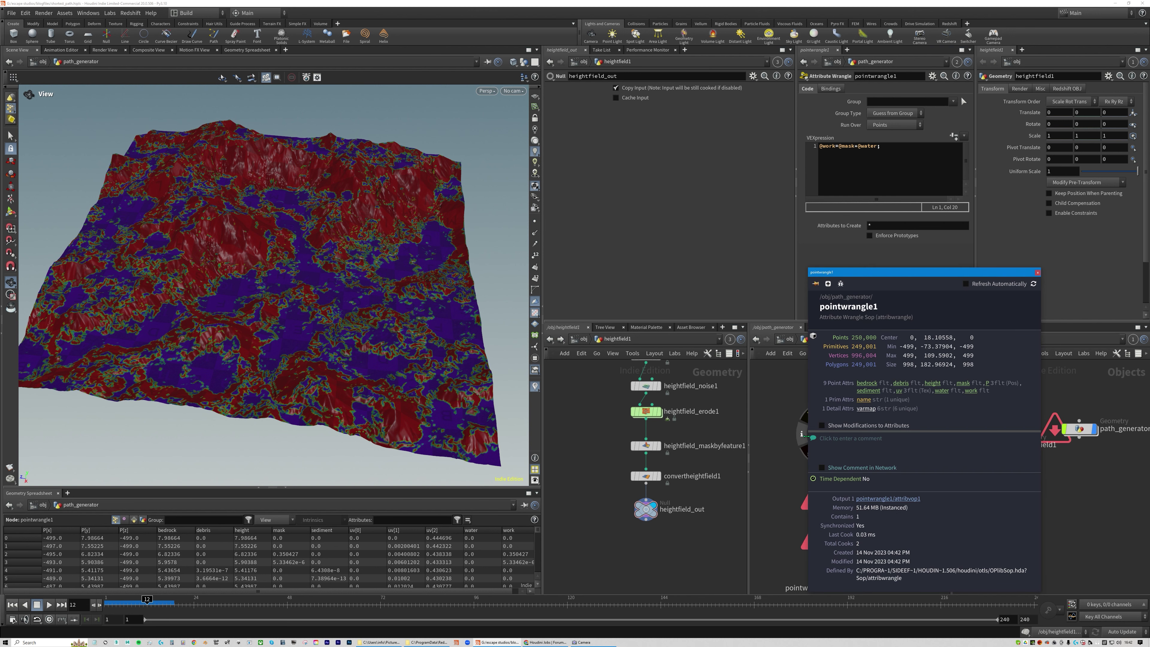
{"action": "left_click", "coordinate": [972, 392]}
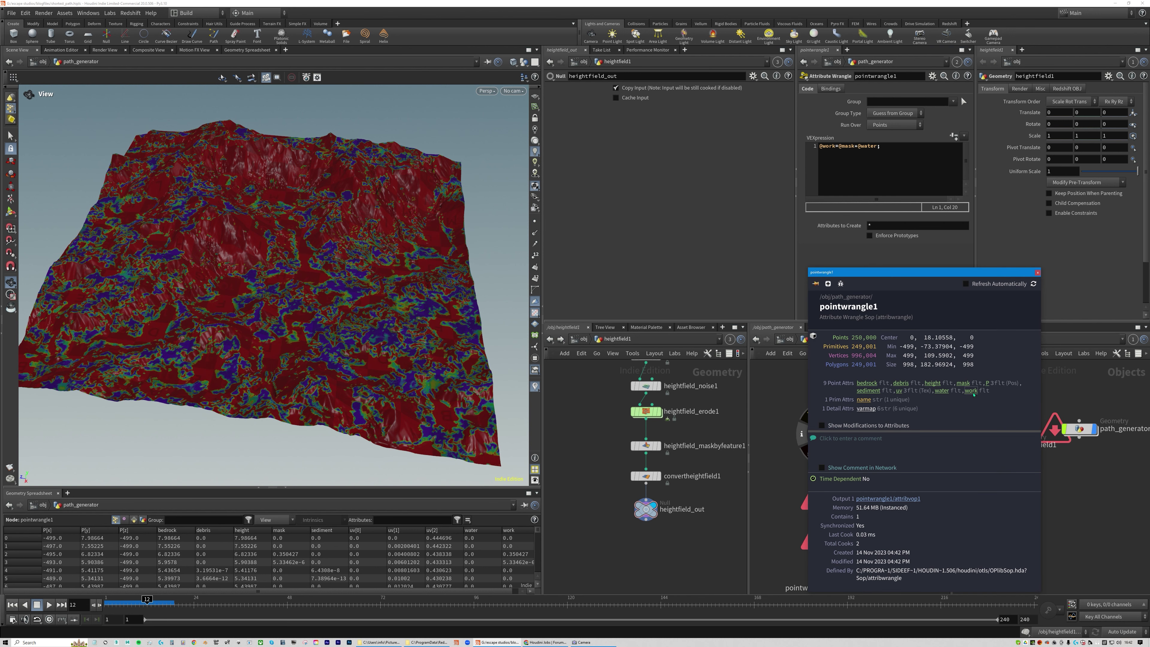
{"action": "scroll", "coordinate": [310, 328], "scroll_direction": "up", "scroll_amount": 3}
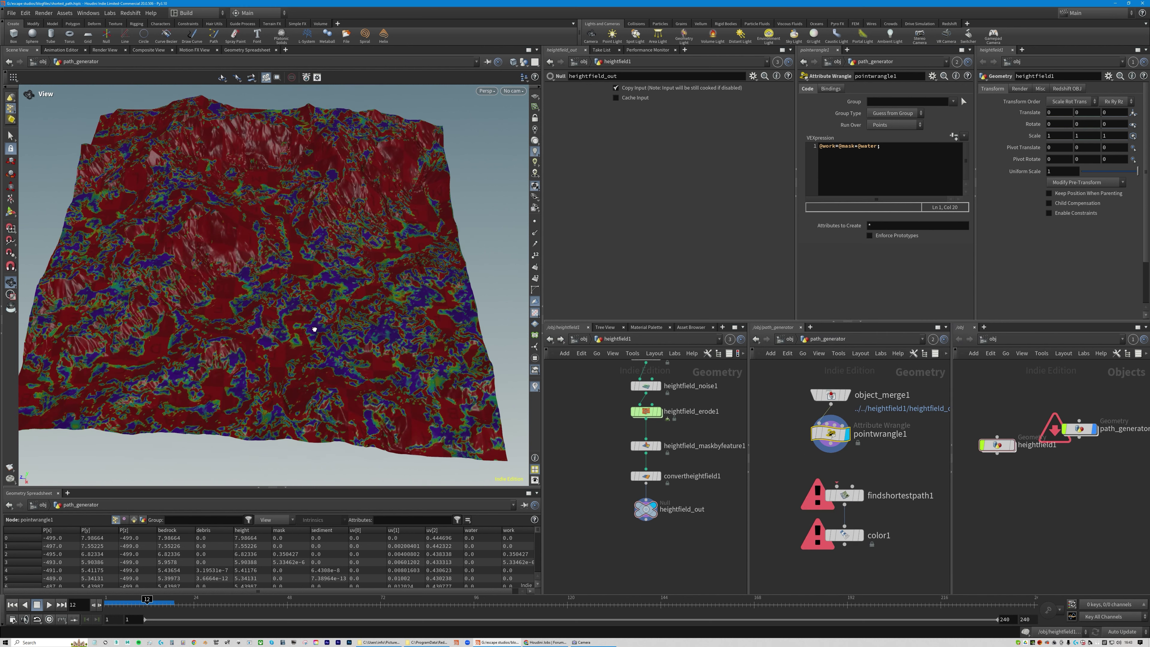
- Shift findshortestpath1 and color1 below pointwrangle1, then reselect pointwrangle1
{"action": "mouse_move", "coordinate": [314, 329]}
{"action": "left_mouse_down"}
{"action": "mouse_move", "coordinate": [328, 329]}
{"action": "mouse_move", "coordinate": [379, 385]}
{"action": "left_mouse_up"}
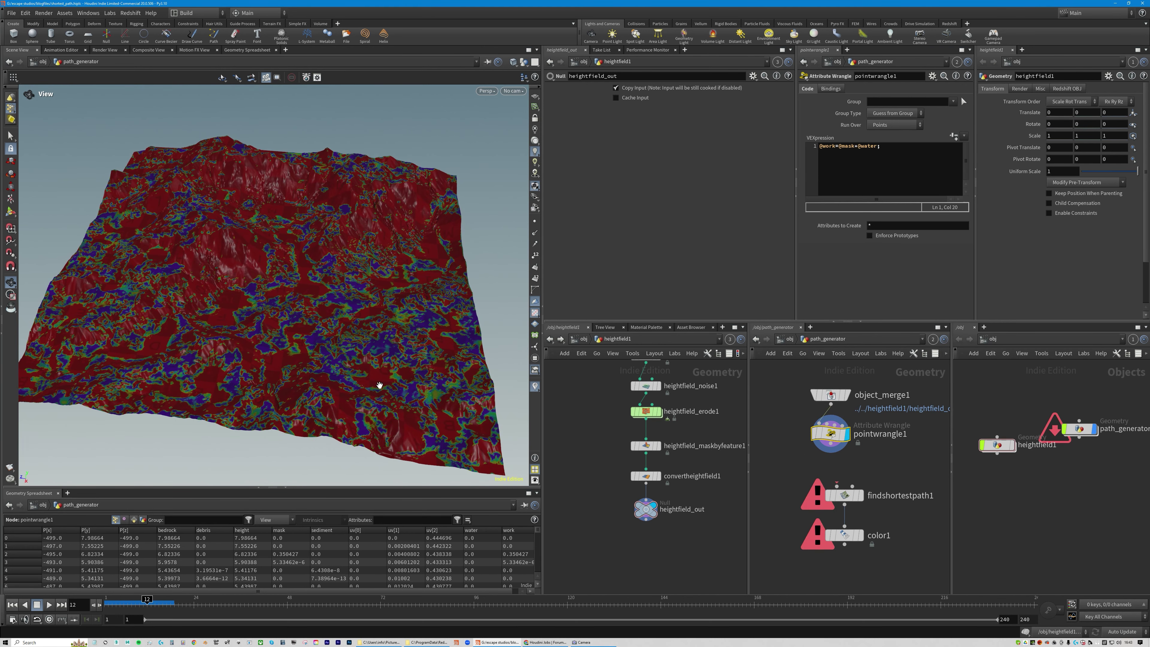
{"action": "mouse_move", "coordinate": [324, 291]}
{"action": "left_mouse_down"}
{"action": "mouse_move", "coordinate": [321, 304]}
{"action": "mouse_move", "coordinate": [357, 331]}
{"action": "left_mouse_up"}
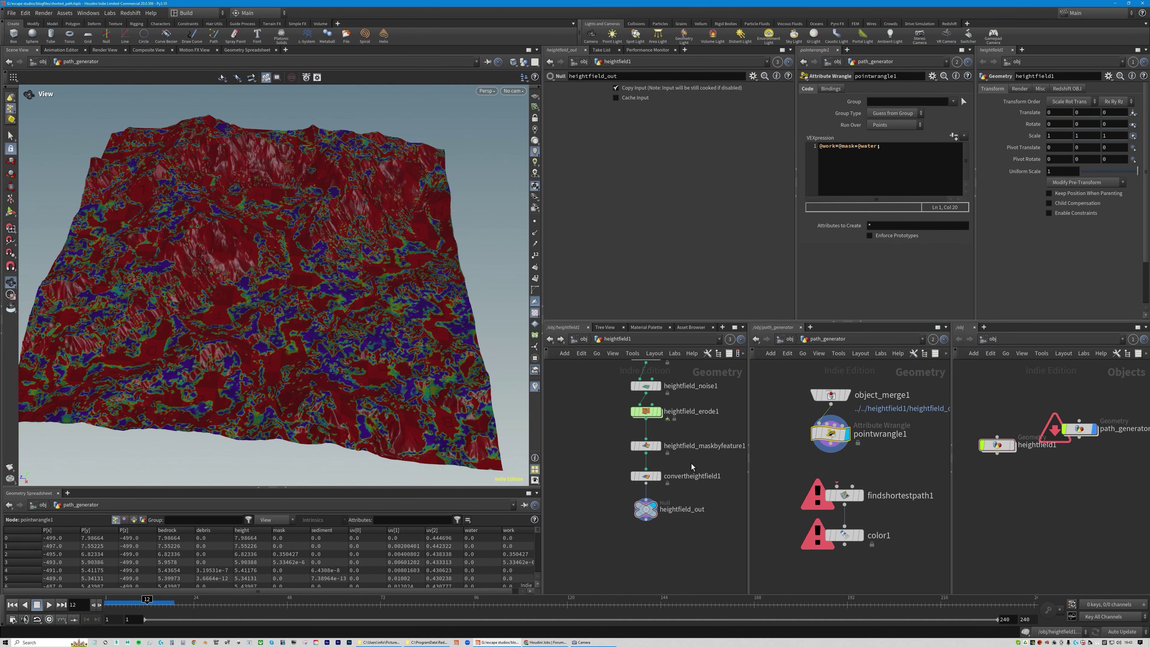
{"action": "left_click_drag", "start_coordinate": [837, 444], "coordinate": [837, 450]}
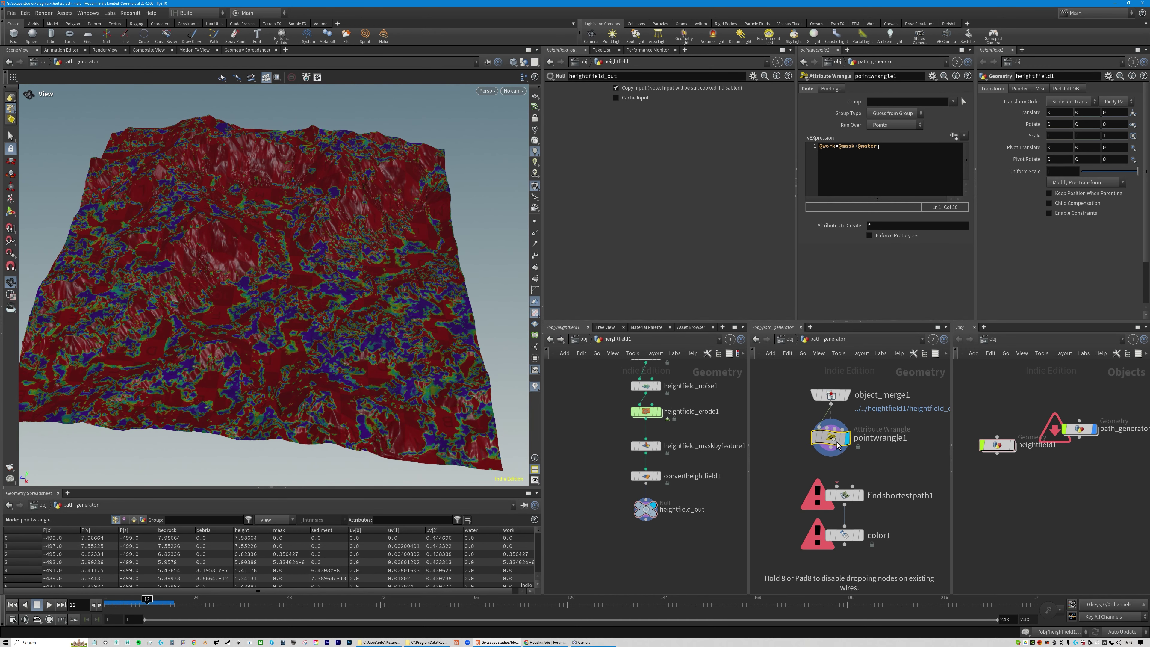
{"action": "left_click_drag", "start_coordinate": [849, 498], "coordinate": [819, 538]}
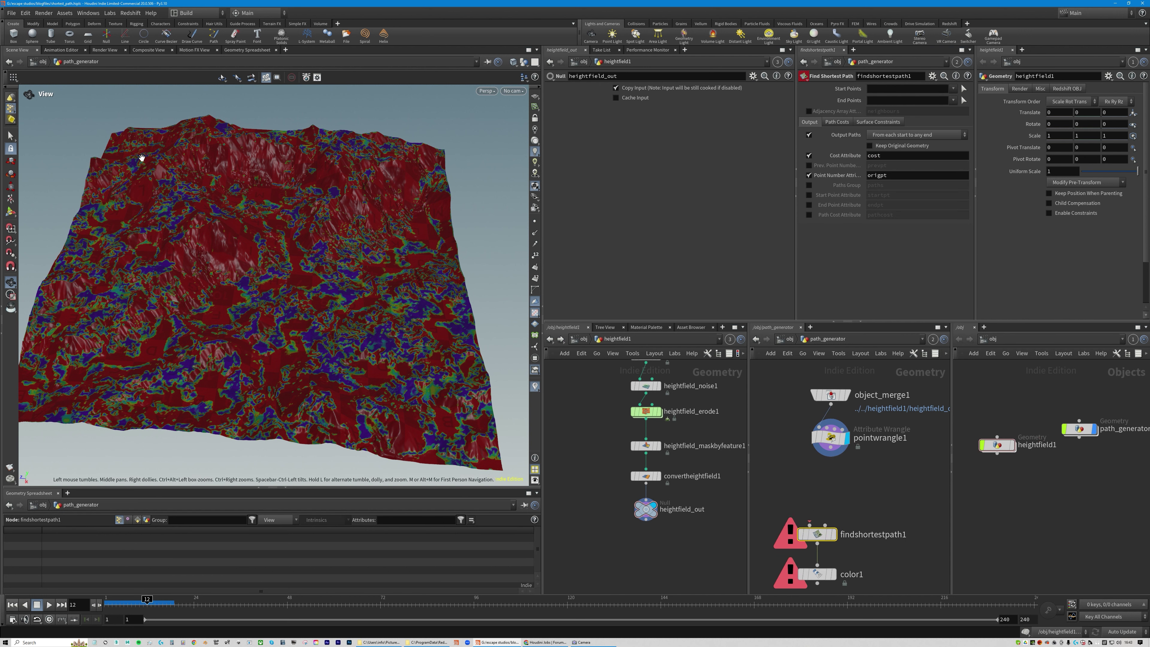
{"action": "left_click", "coordinate": [829, 437]}
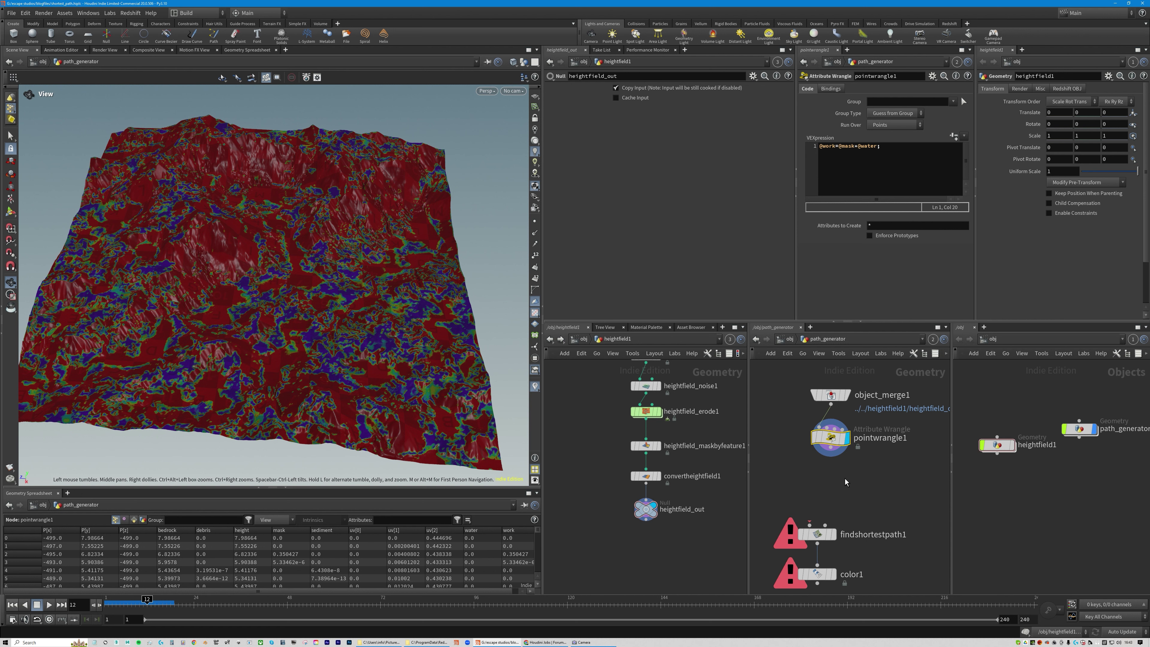
- Add a Group Create node below the wrangle and name its group start
{"action": "key", "text": "Tab"}
{"action": "type", "text": "group"}
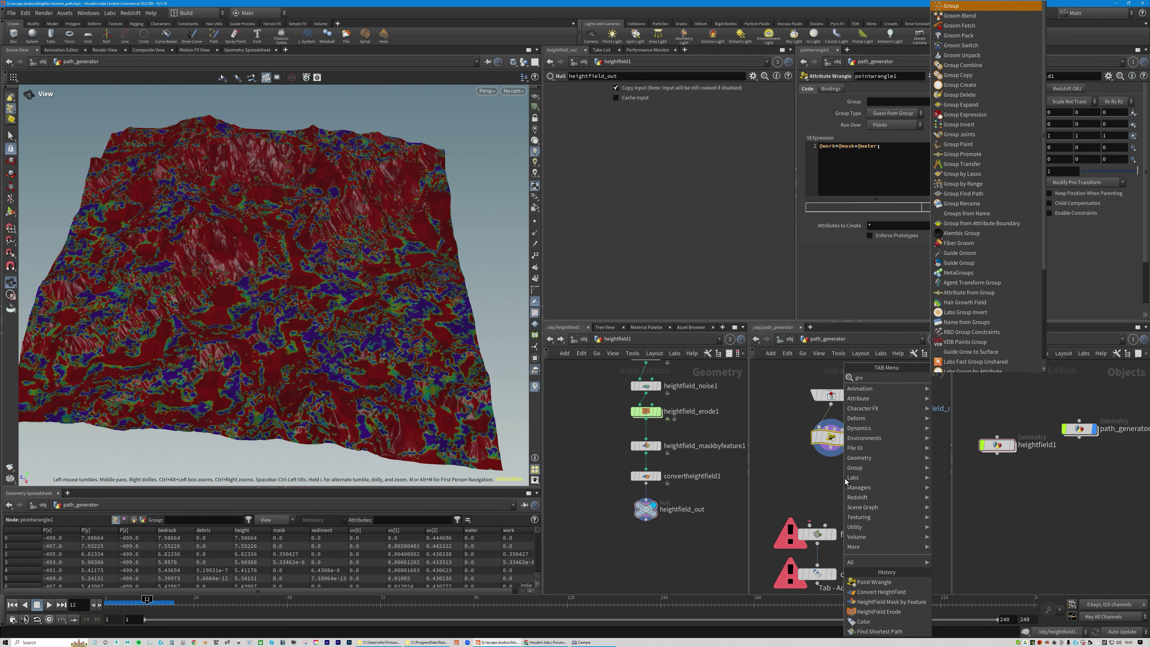
{"action": "key", "text": "Escape"}
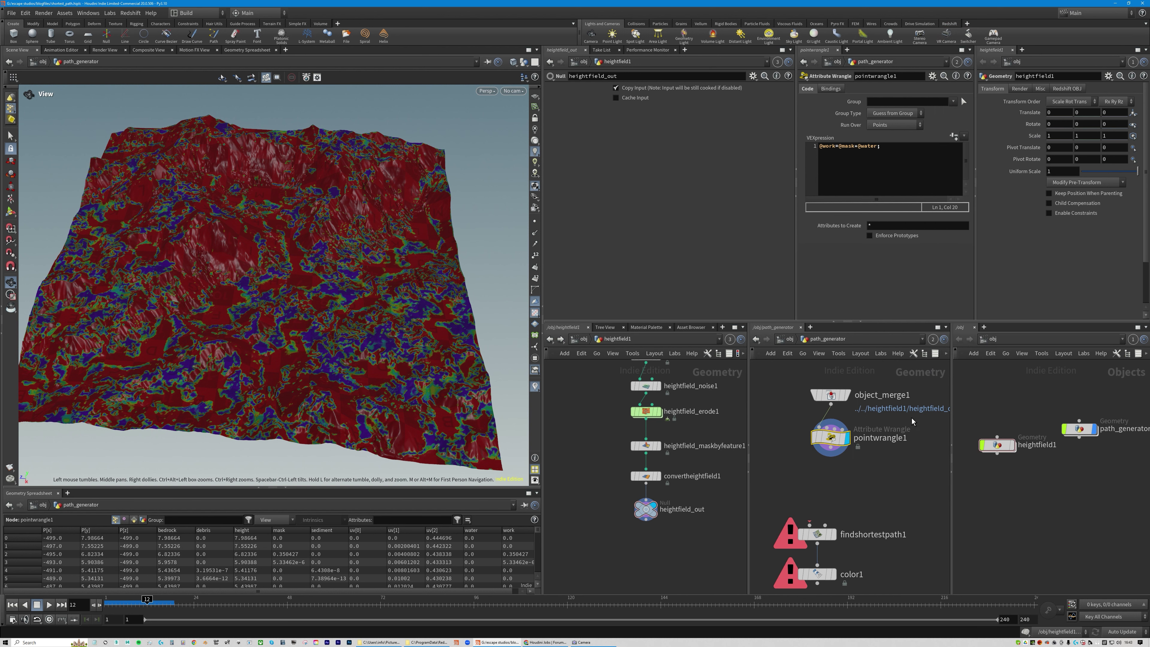
{"action": "key", "text": "Tab"}
{"action": "type", "text": "grou"}
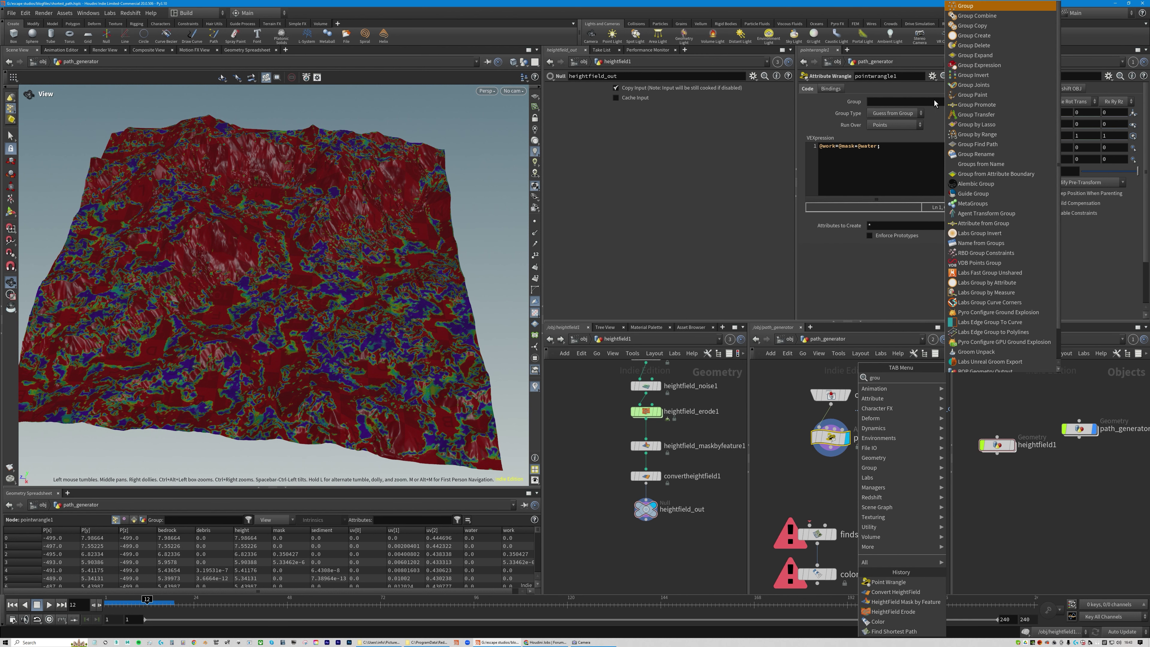
{"action": "left_click", "coordinate": [969, 6]}
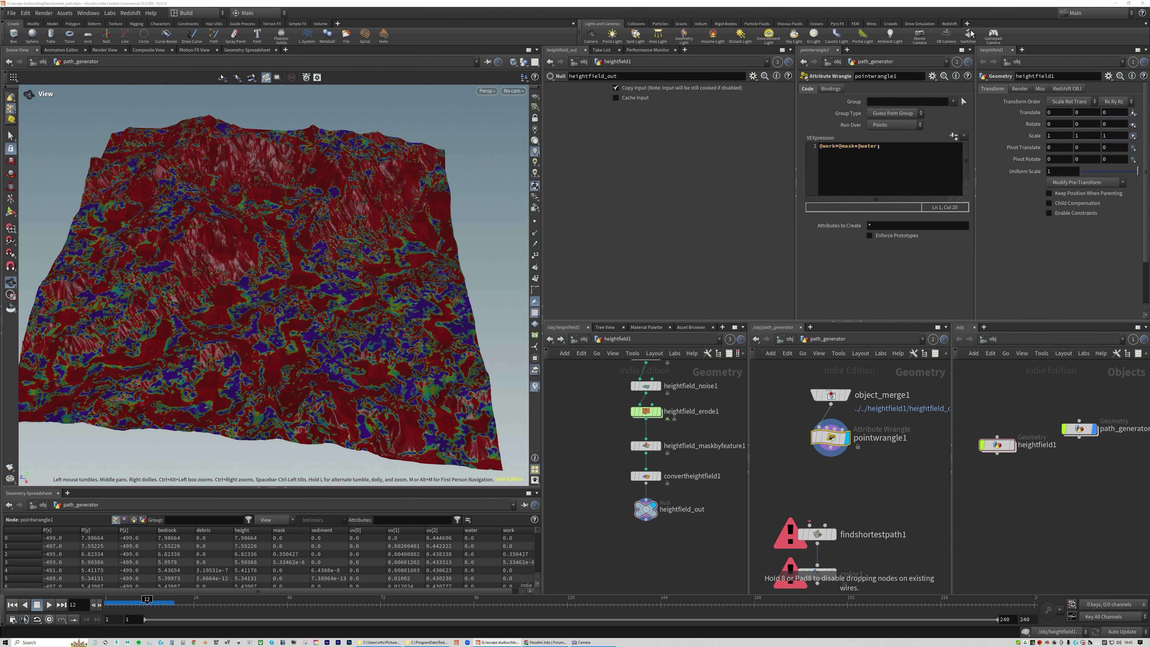
{"action": "left_click", "coordinate": [827, 493]}
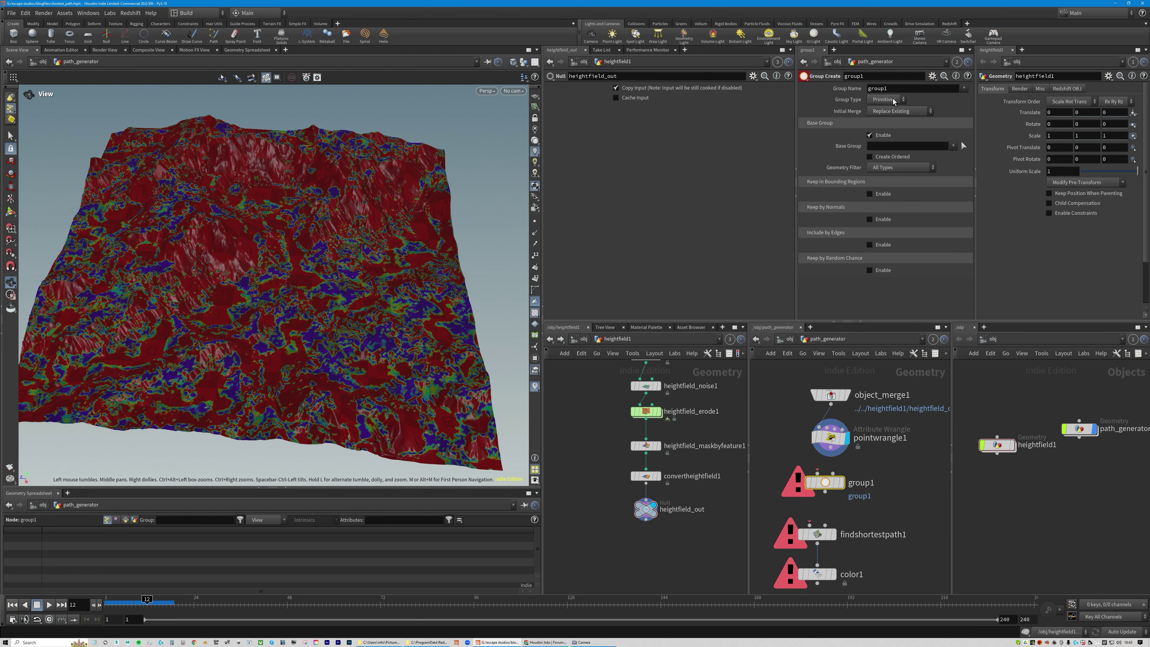
{"action": "double_click", "coordinate": [878, 88]}
{"action": "type", "text": "star"}
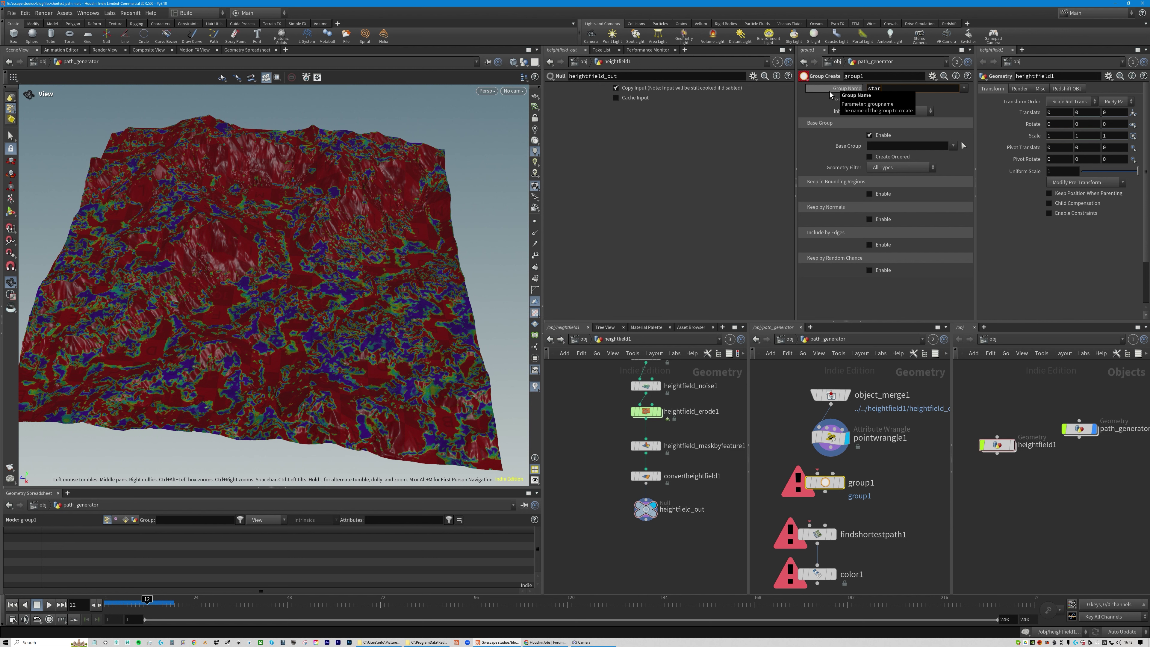
{"action": "type", "text": "t"}
{"action": "key", "text": "Return"}
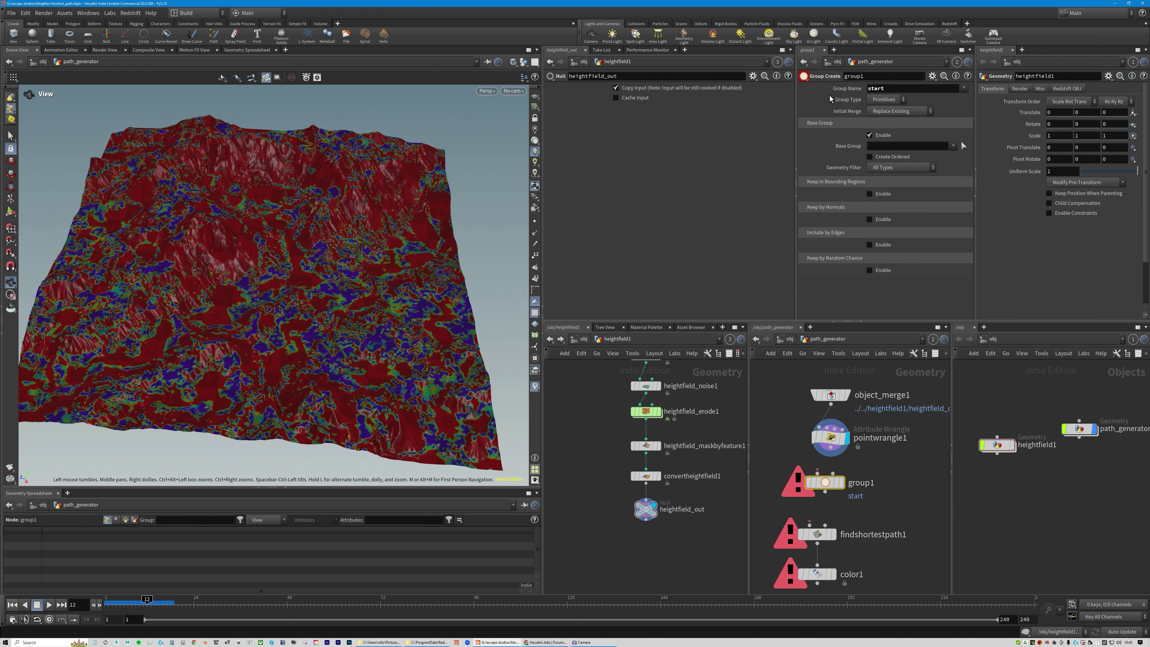
- Duplicate it as a group named end with Group Type Points
{"action": "left_click_drag", "start_coordinate": [825, 482], "coordinate": [879, 513], "text": "alt"}
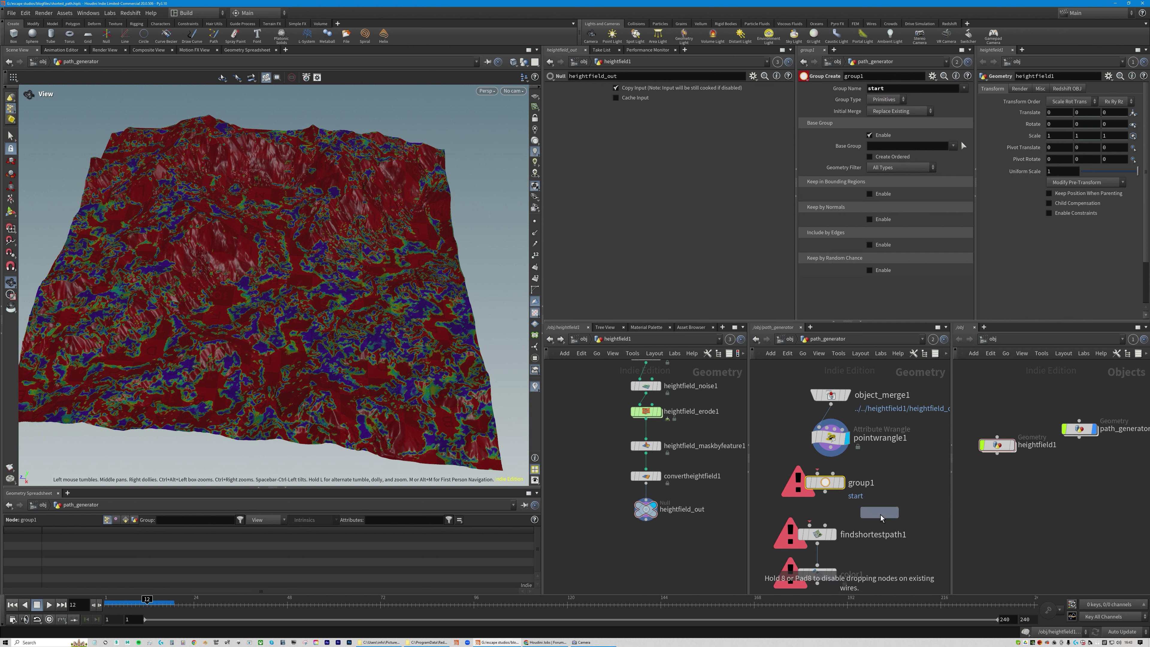
{"action": "double_click", "coordinate": [887, 87]}
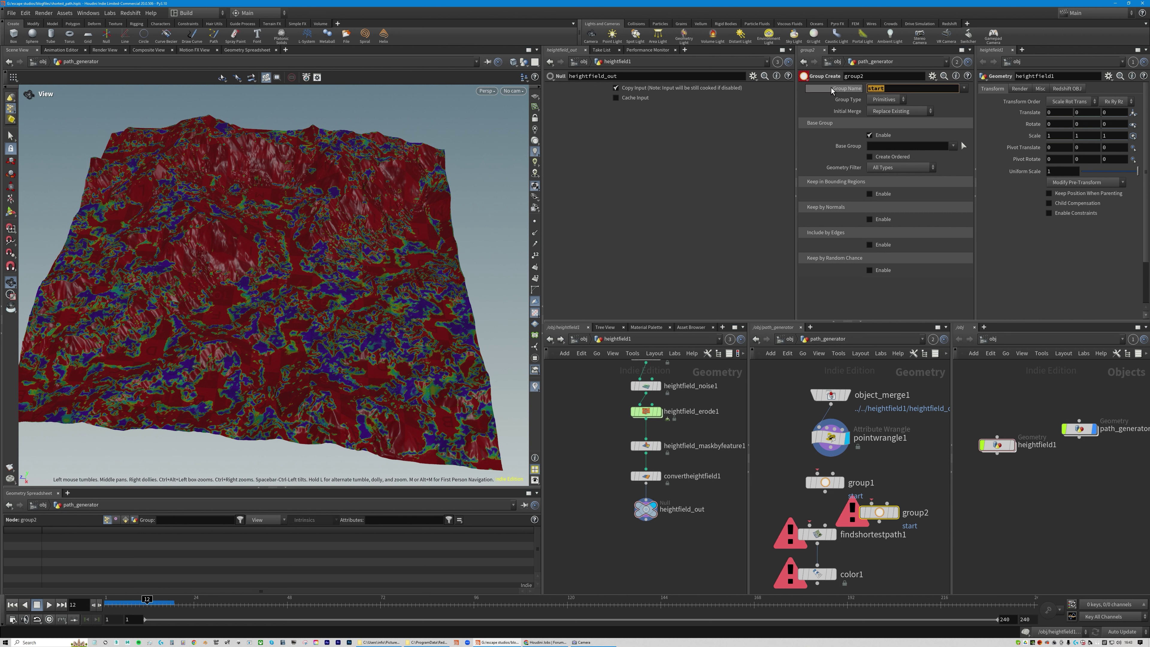
{"action": "key", "text": "BackSpace"}
{"action": "type", "text": "end"}
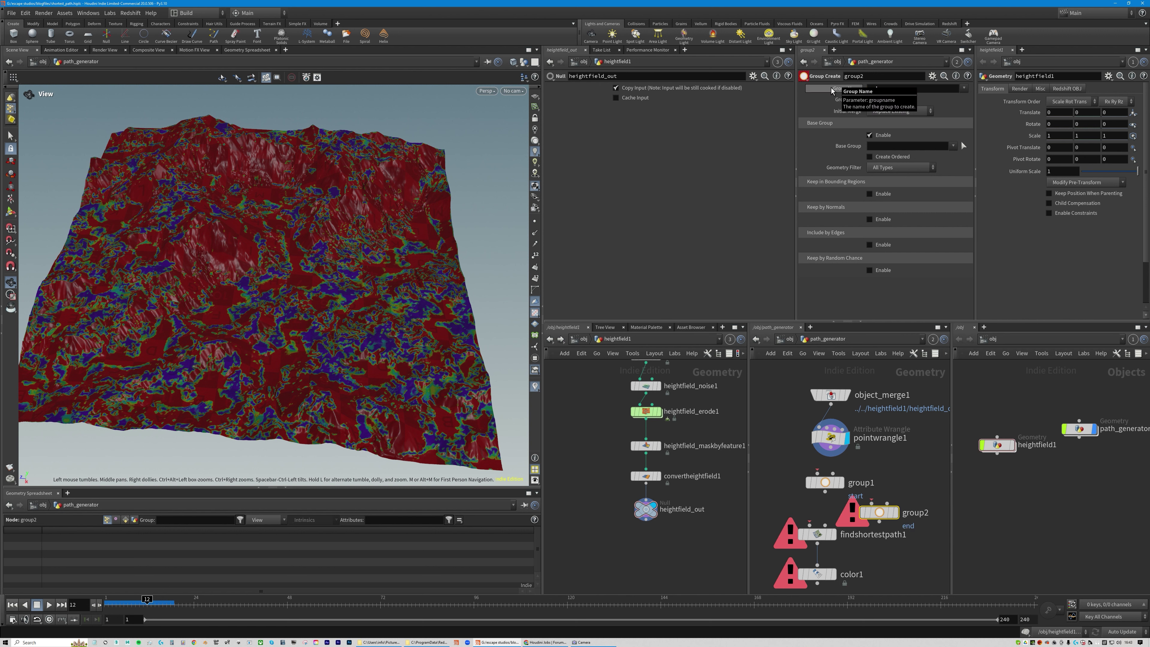
{"action": "left_click", "coordinate": [885, 99]}
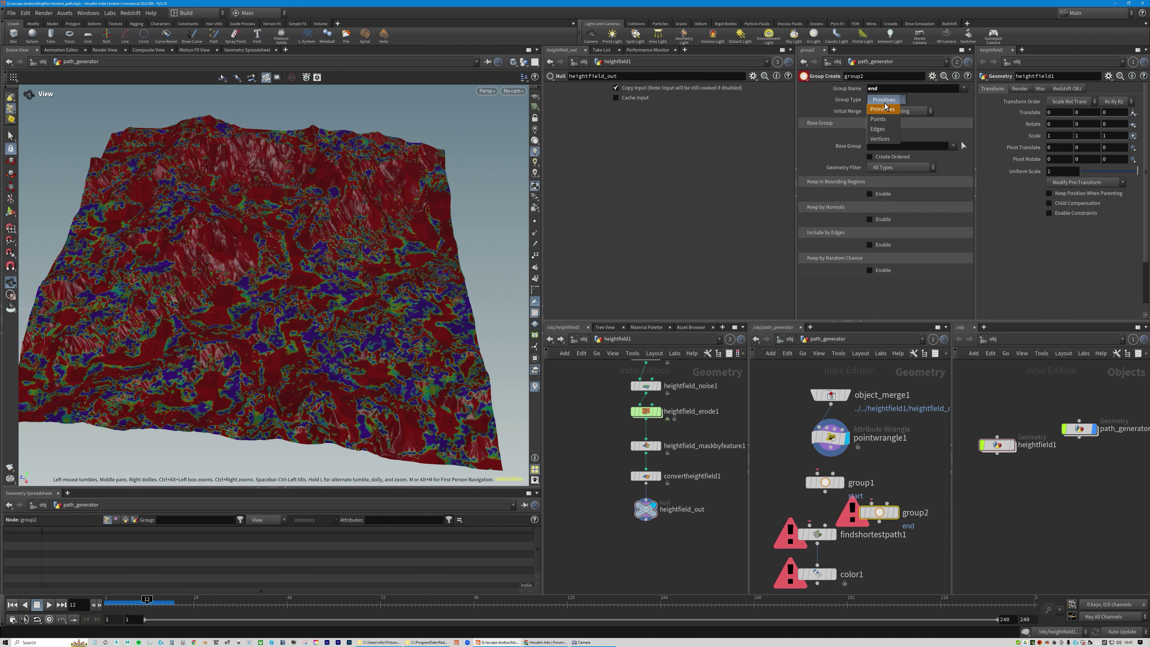
{"action": "left_click", "coordinate": [886, 119]}
- Set the start group to Points and wire group1 into group2
{"action": "left_click", "coordinate": [824, 482]}
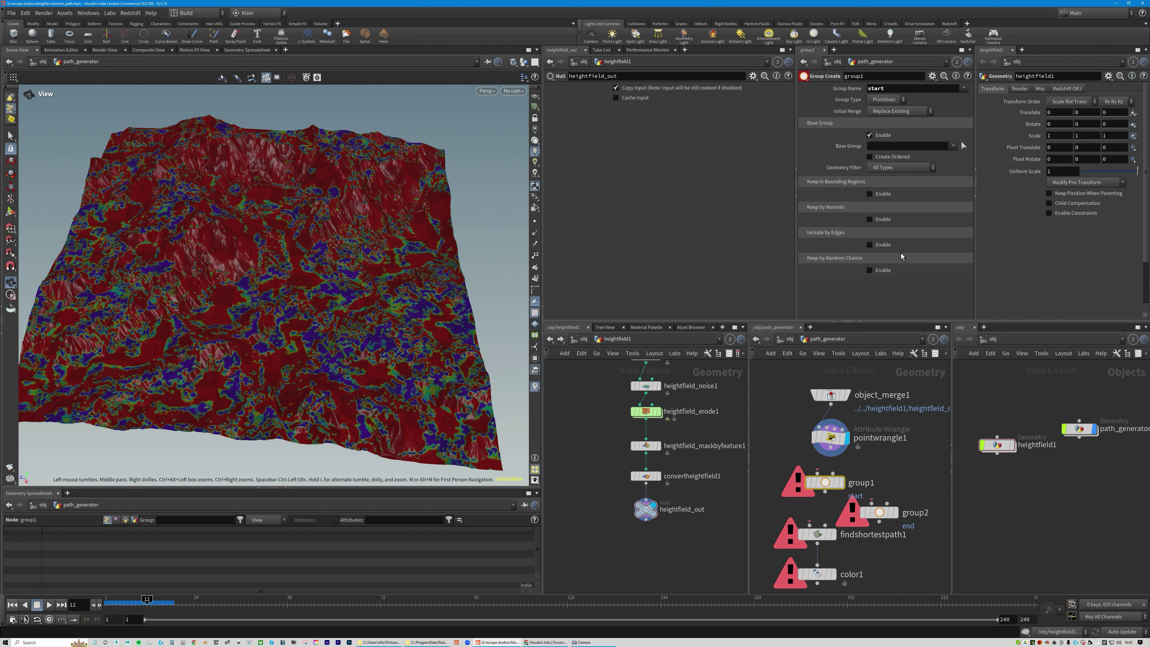
{"action": "left_click", "coordinate": [885, 99]}
{"action": "left_click", "coordinate": [885, 122]}
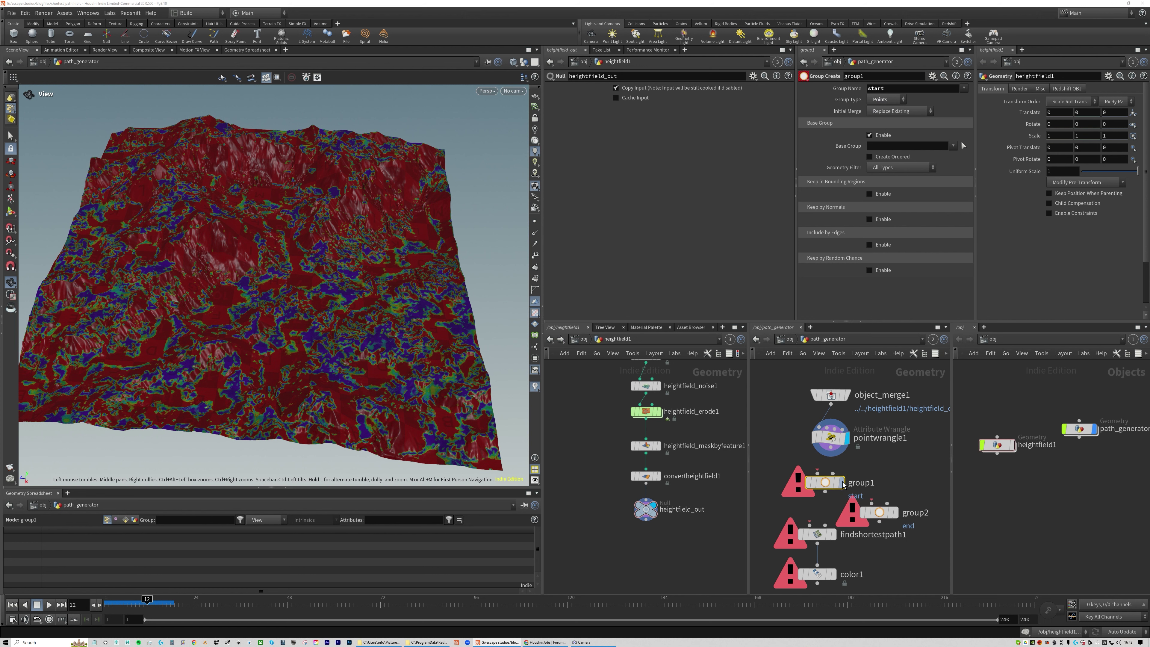
{"action": "left_click", "coordinate": [825, 490]}
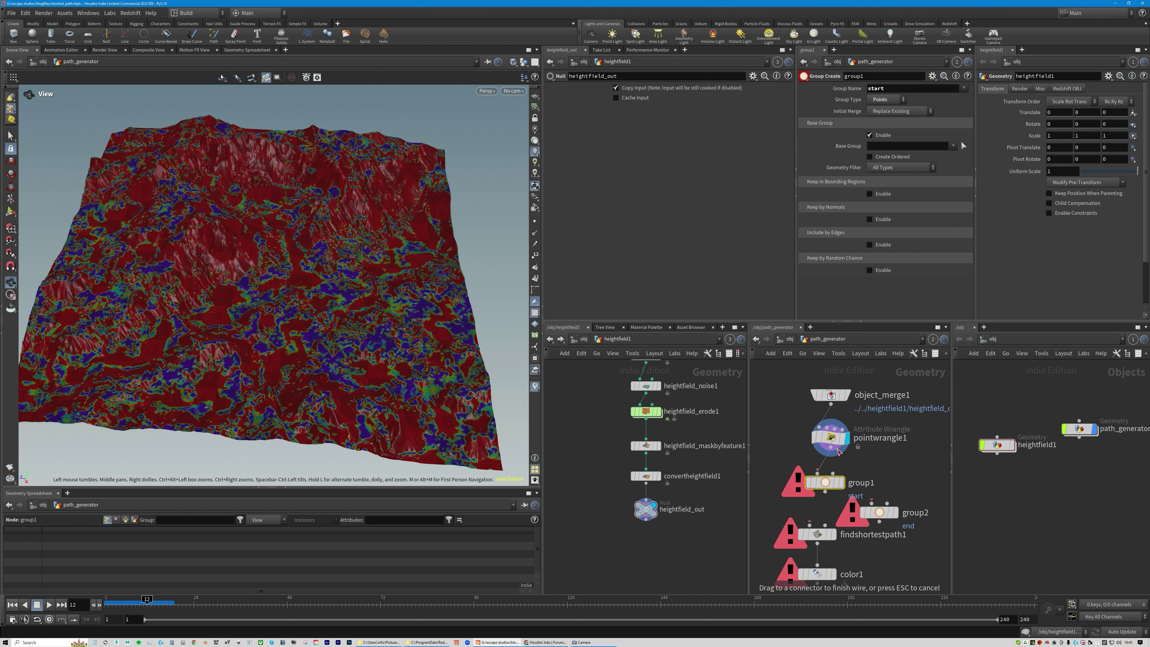
{"action": "left_click", "coordinate": [871, 503]}
{"action": "mouse_move", "coordinate": [887, 511]}
{"action": "left_mouse_down"}
{"action": "mouse_move", "coordinate": [839, 511]}
{"action": "mouse_move", "coordinate": [826, 576]}
{"action": "left_mouse_up"}
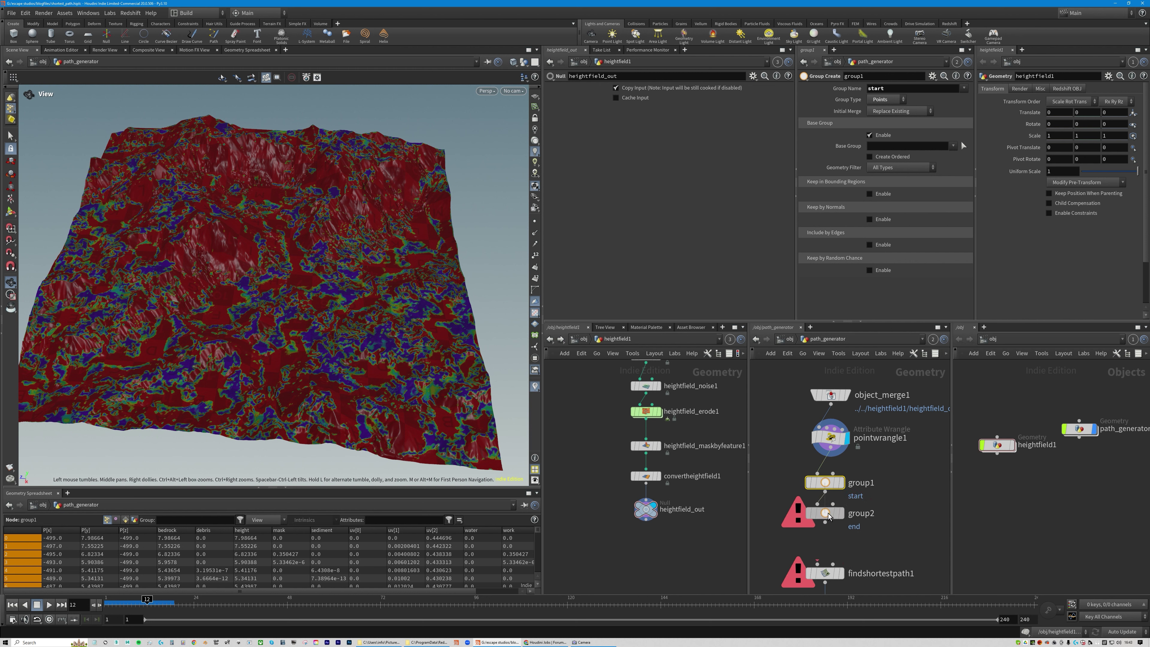
{"action": "left_click_drag", "start_coordinate": [828, 513], "coordinate": [828, 521]}
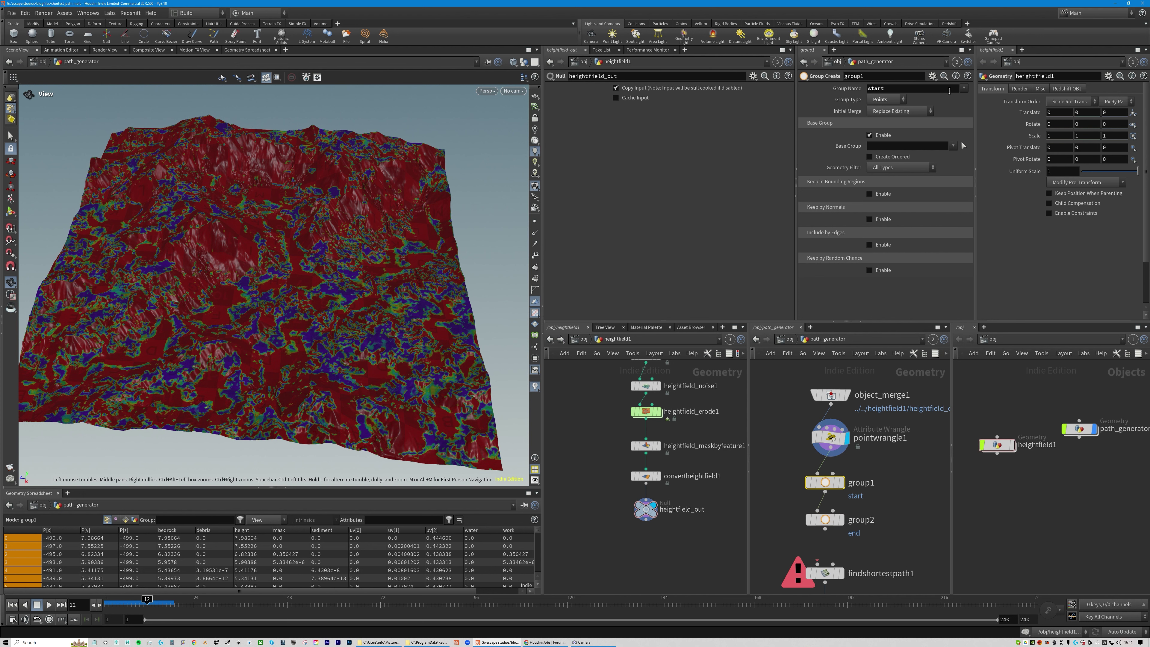
- Assign point 9487 to group start and point 230542 to group end, then display group2
{"action": "left_click", "coordinate": [965, 149]}
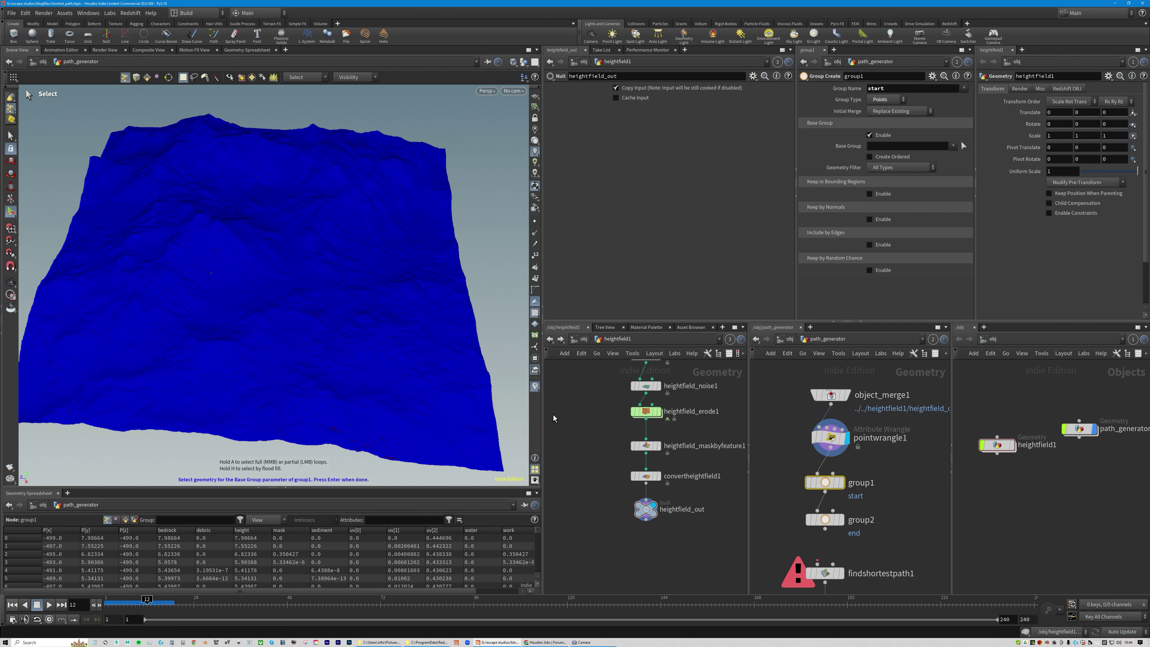
{"action": "key", "text": "Return"}
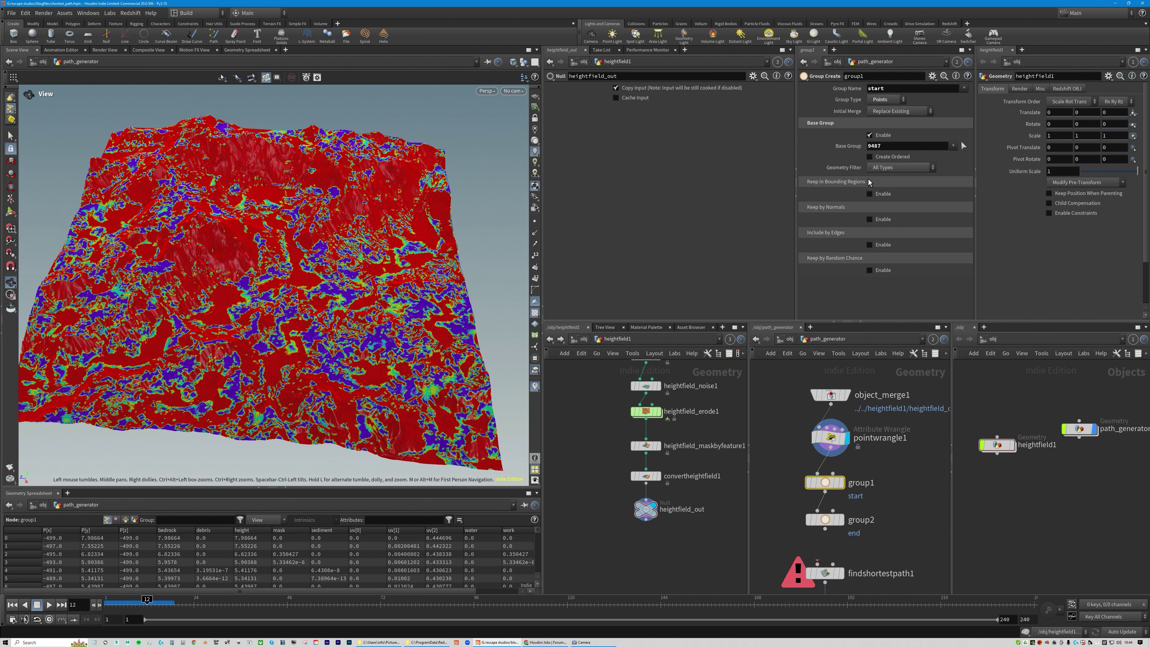
{"action": "left_click", "coordinate": [824, 520]}
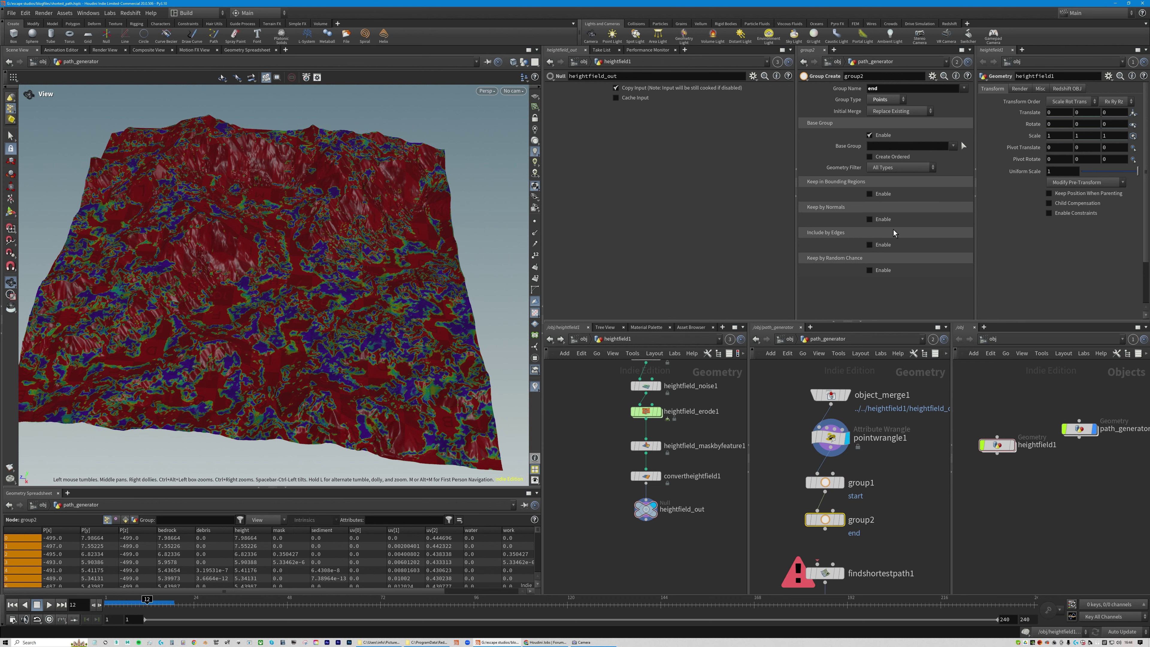
{"action": "left_click", "coordinate": [963, 145]}
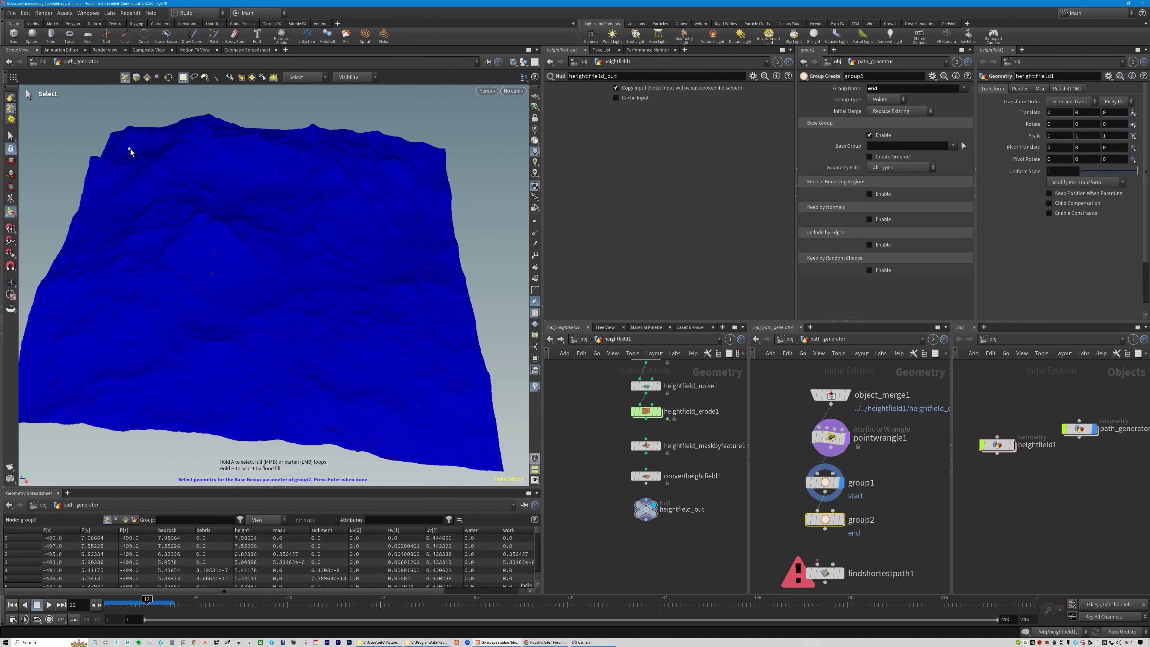
{"action": "left_click", "coordinate": [339, 294]}
{"action": "key", "text": "Return"}
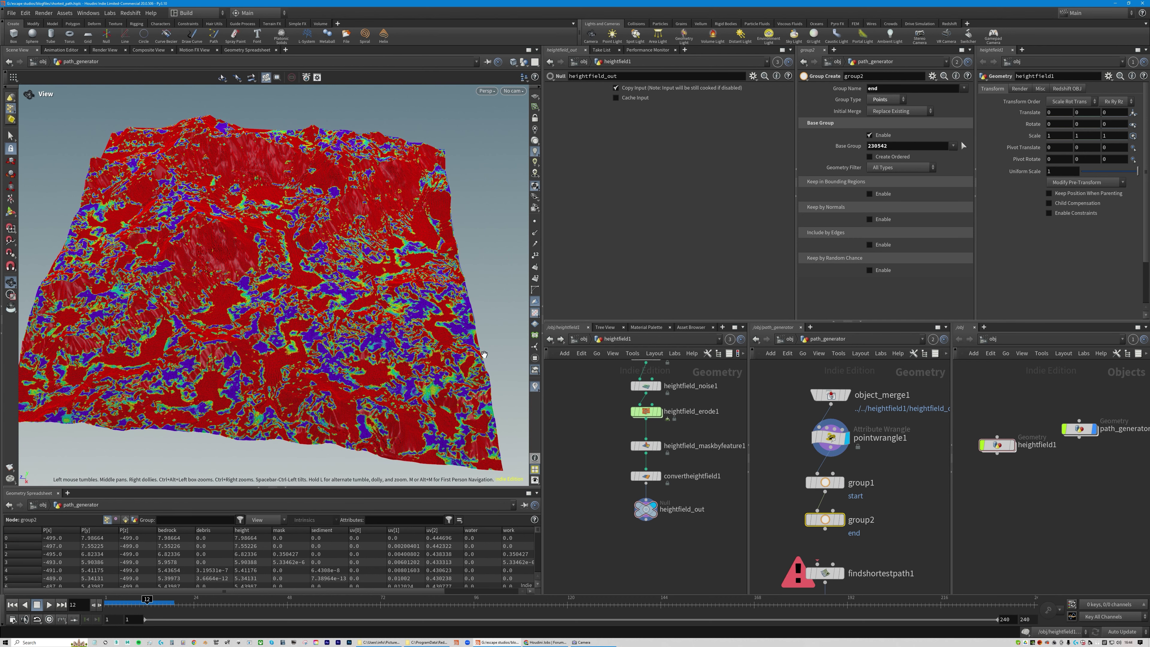
{"action": "left_click", "coordinate": [840, 520]}
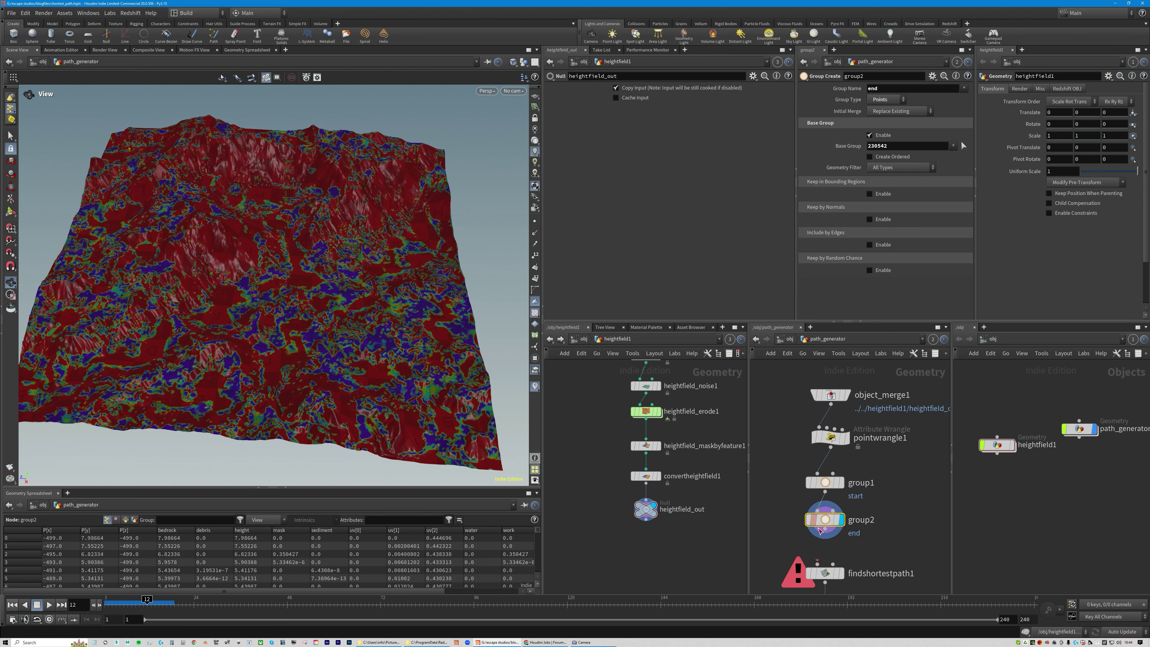
{"action": "middle_click_drag", "start_coordinate": [882, 548], "coordinate": [884, 445]}
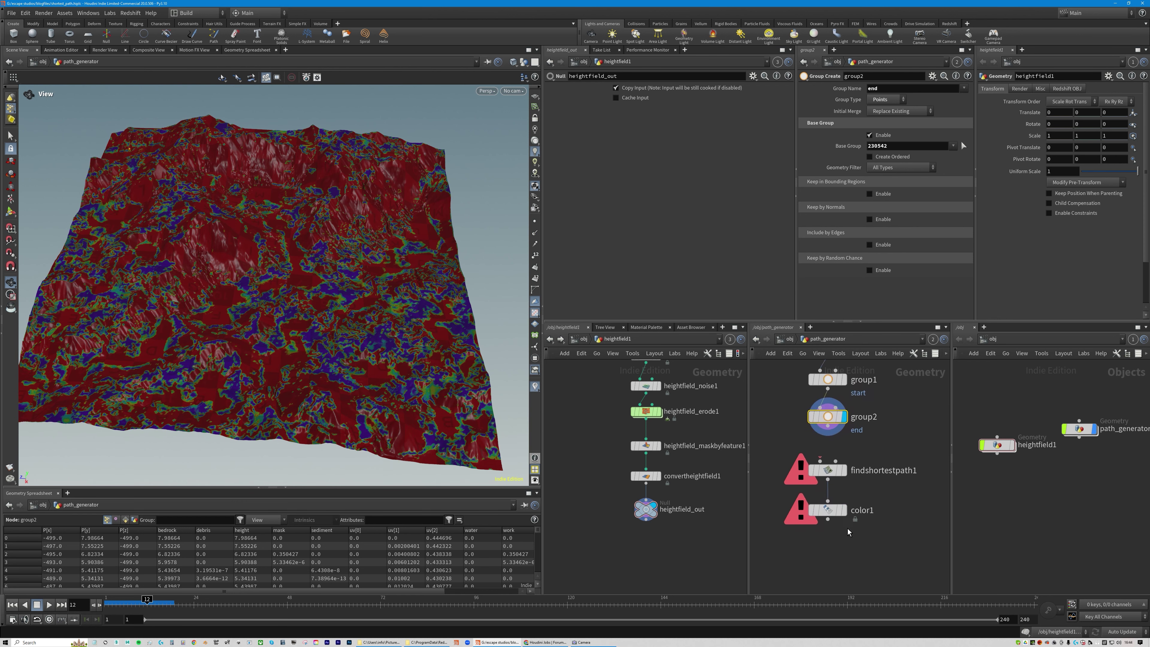
- Feed group2 into findshortestpath1, with Start Points set to 'start' and End Points to 'end'
{"action": "mouse_move", "coordinate": [831, 471]}
{"action": "left_mouse_down", "text": "shift"}
{"action": "mouse_move", "coordinate": [828, 501]}
{"action": "mouse_move", "coordinate": [827, 424]}
{"action": "left_mouse_up", "text": "shift"}
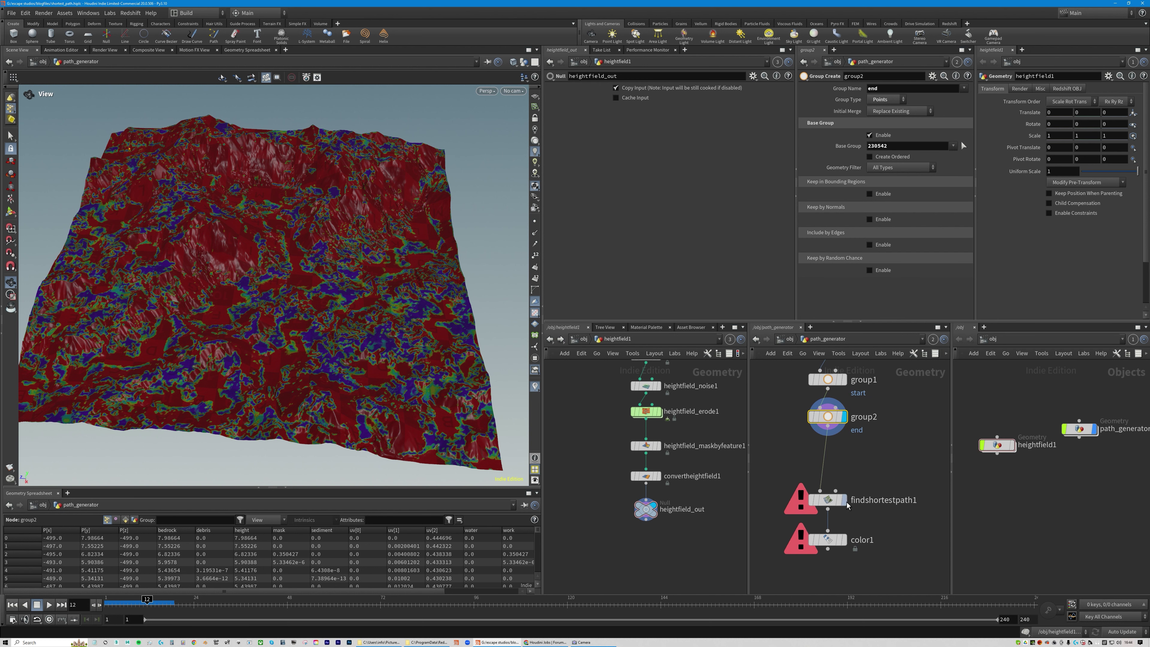
{"action": "key", "text": "r"}
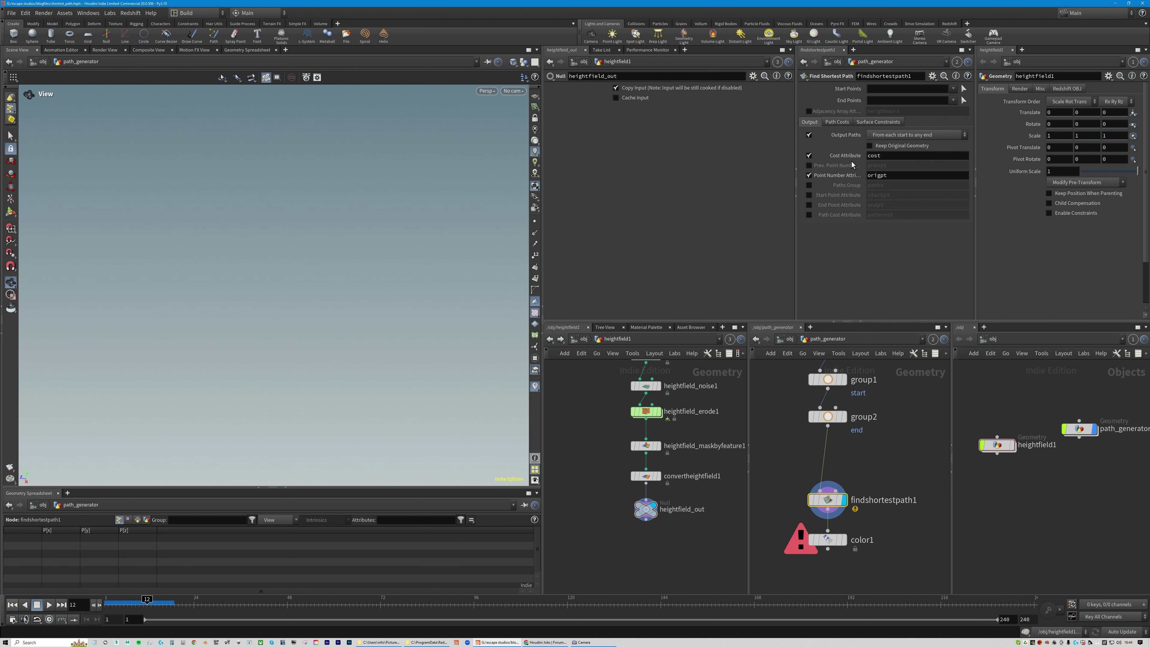
{"action": "left_click", "coordinate": [952, 88]}
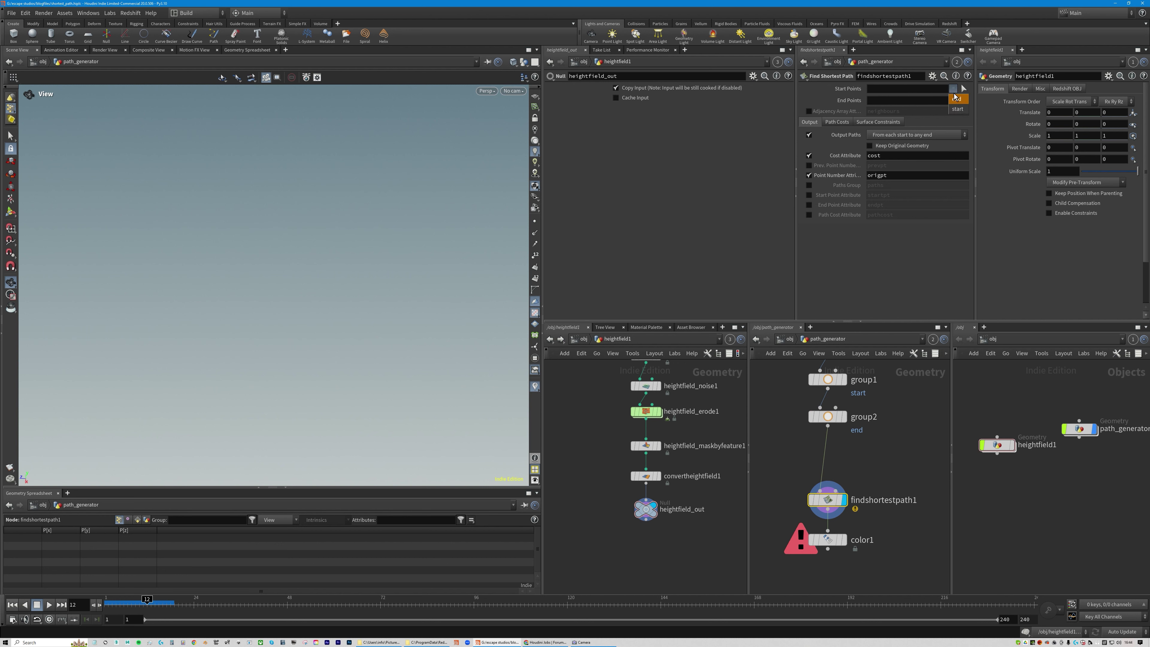
{"action": "left_click", "coordinate": [957, 113]}
{"action": "left_click", "coordinate": [956, 111]}
- Turn on heightfield1's display so the path shows across the terrain
{"action": "mouse_move", "coordinate": [379, 290]}
{"action": "left_mouse_down"}
{"action": "mouse_move", "coordinate": [396, 254]}
{"action": "mouse_move", "coordinate": [375, 251]}
{"action": "mouse_move", "coordinate": [390, 278]}
{"action": "mouse_move", "coordinate": [377, 277]}
{"action": "left_mouse_up"}
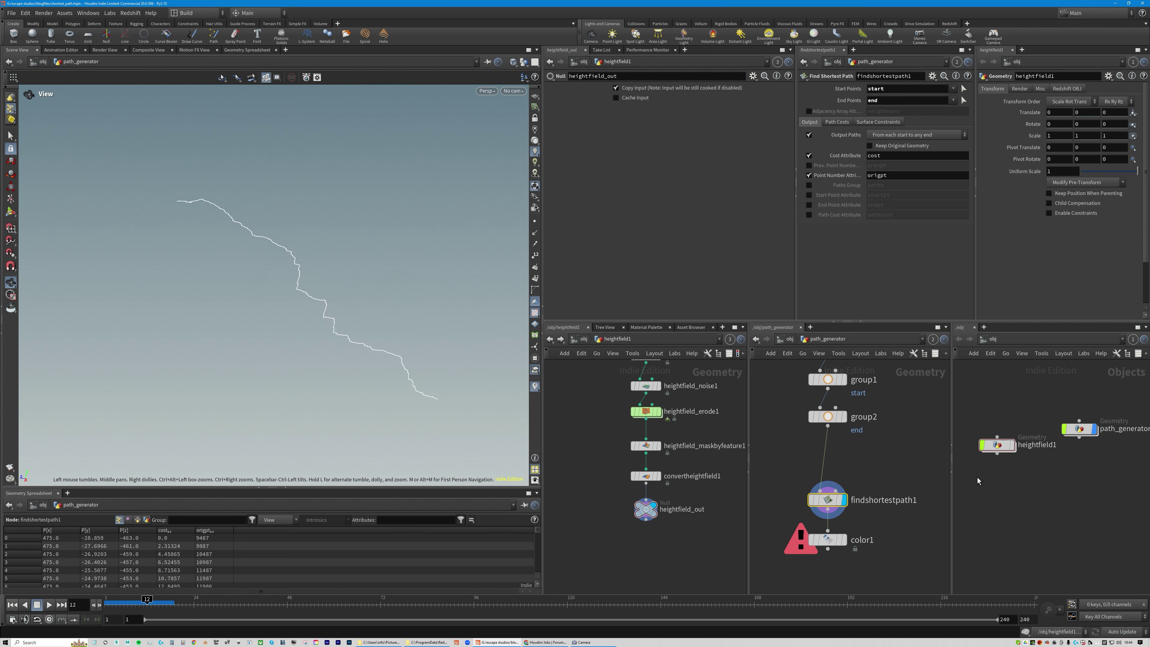
{"action": "left_click", "coordinate": [1014, 448]}
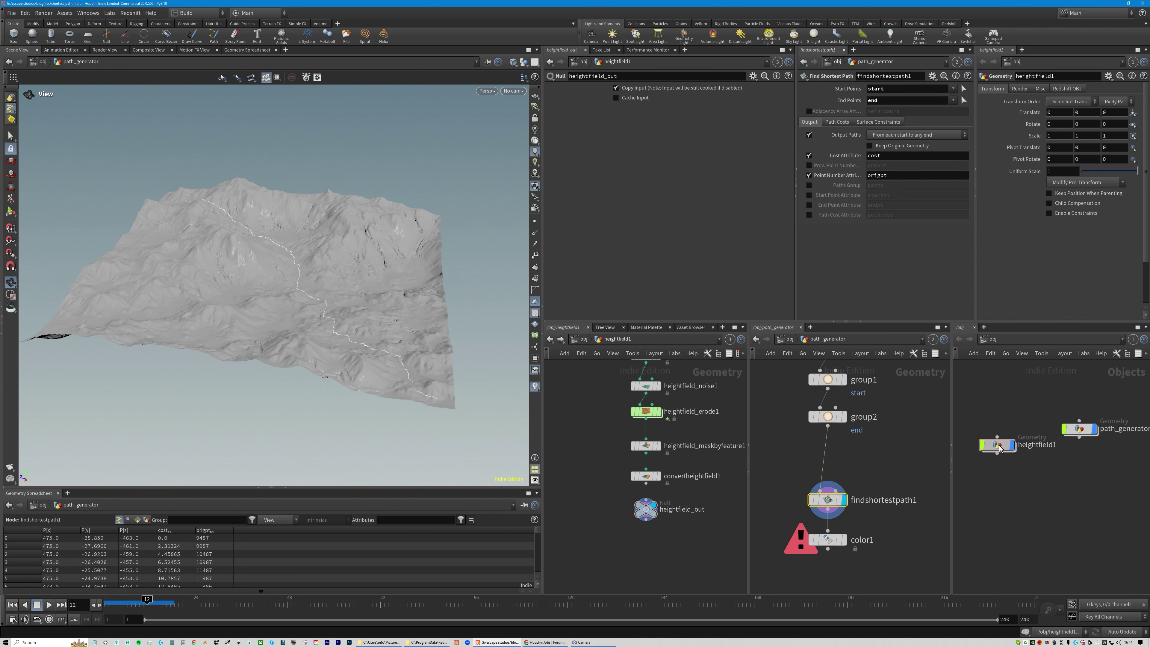
{"action": "left_click_drag", "start_coordinate": [335, 255], "coordinate": [318, 255]}
- Inspect heightfield_out's attribute info inside heightfield1, then select findshortestpath1
{"action": "double_click", "coordinate": [1001, 447]}
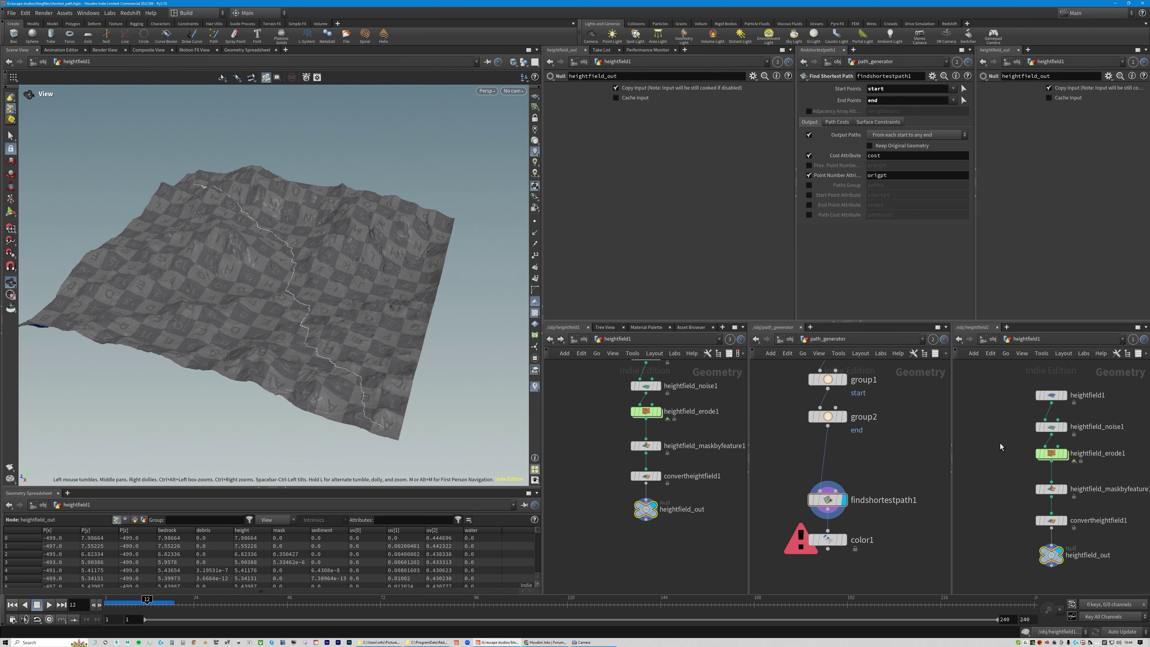
{"action": "left_click", "coordinate": [1028, 554]}
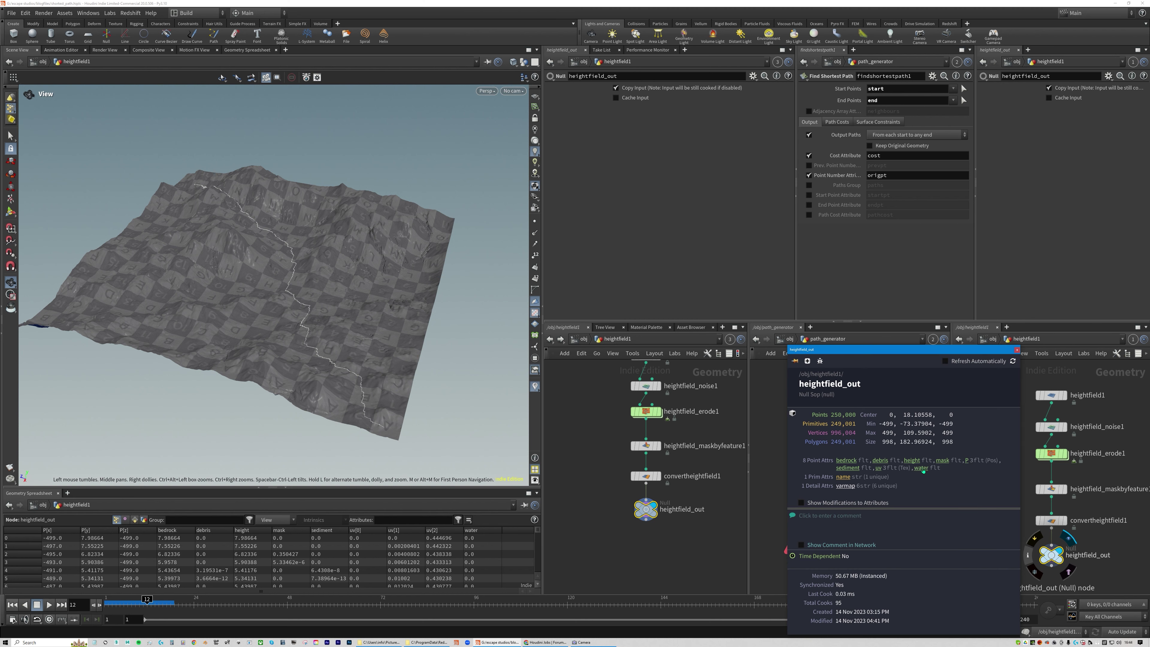
{"action": "mouse_move", "coordinate": [311, 270]}
{"action": "left_mouse_down"}
{"action": "mouse_move", "coordinate": [311, 292]}
{"action": "mouse_move", "coordinate": [332, 296]}
{"action": "left_mouse_up"}
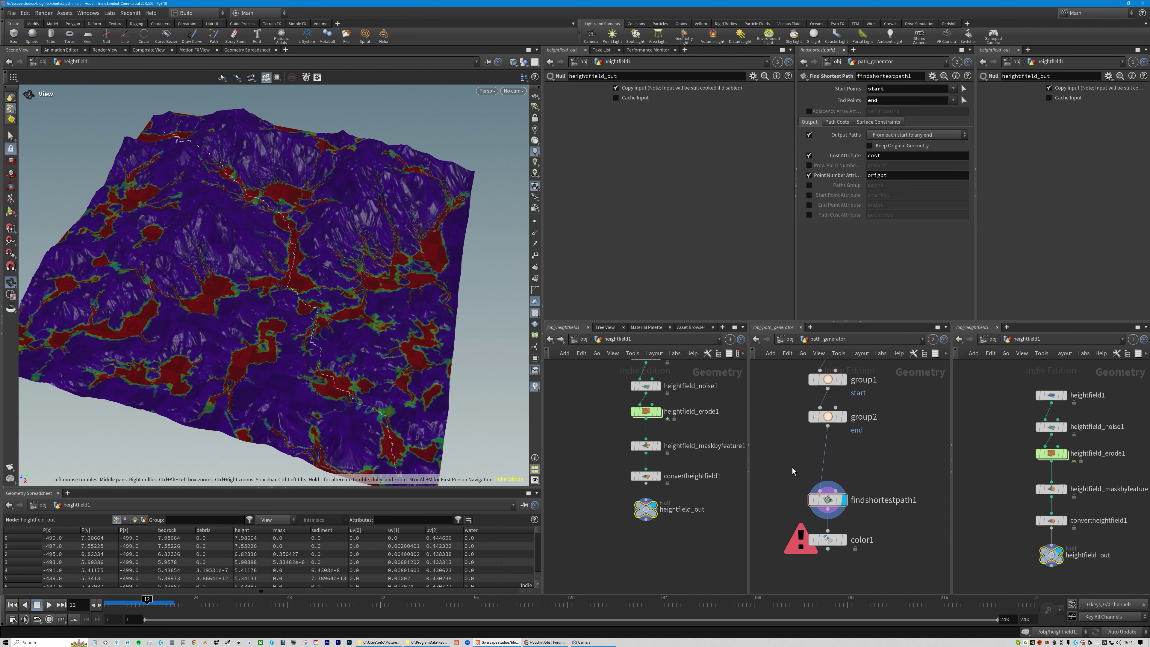
{"action": "left_click", "coordinate": [836, 514]}
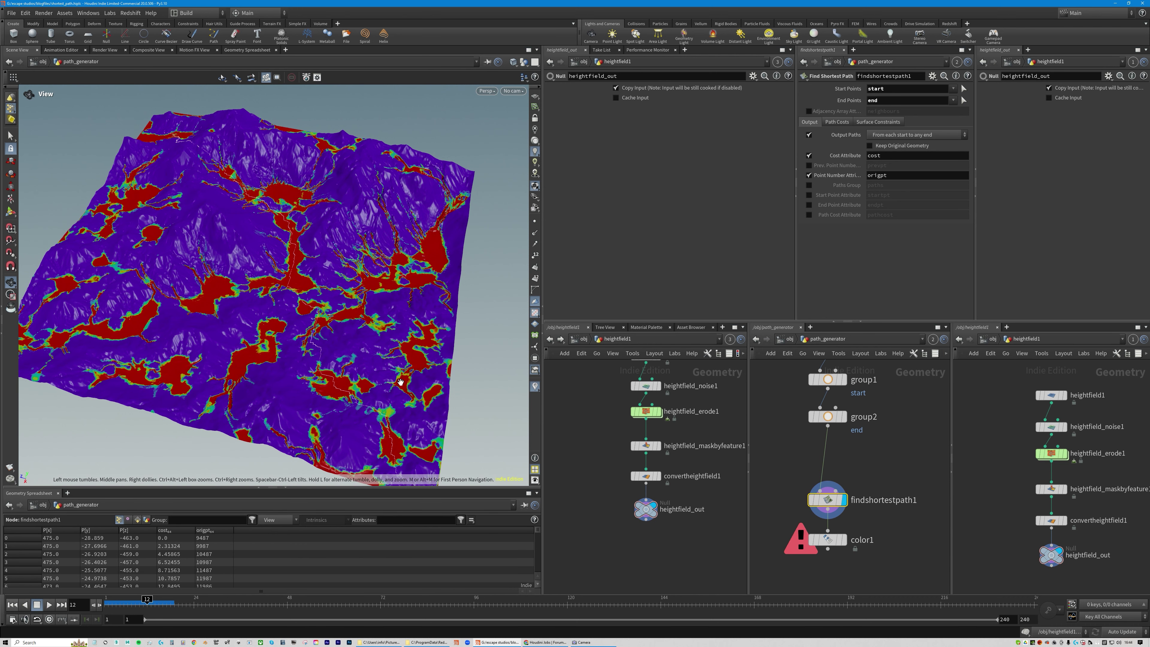
- Display color1 and add a Sweep node below it as the displayed output
{"action": "left_click", "coordinate": [844, 540]}
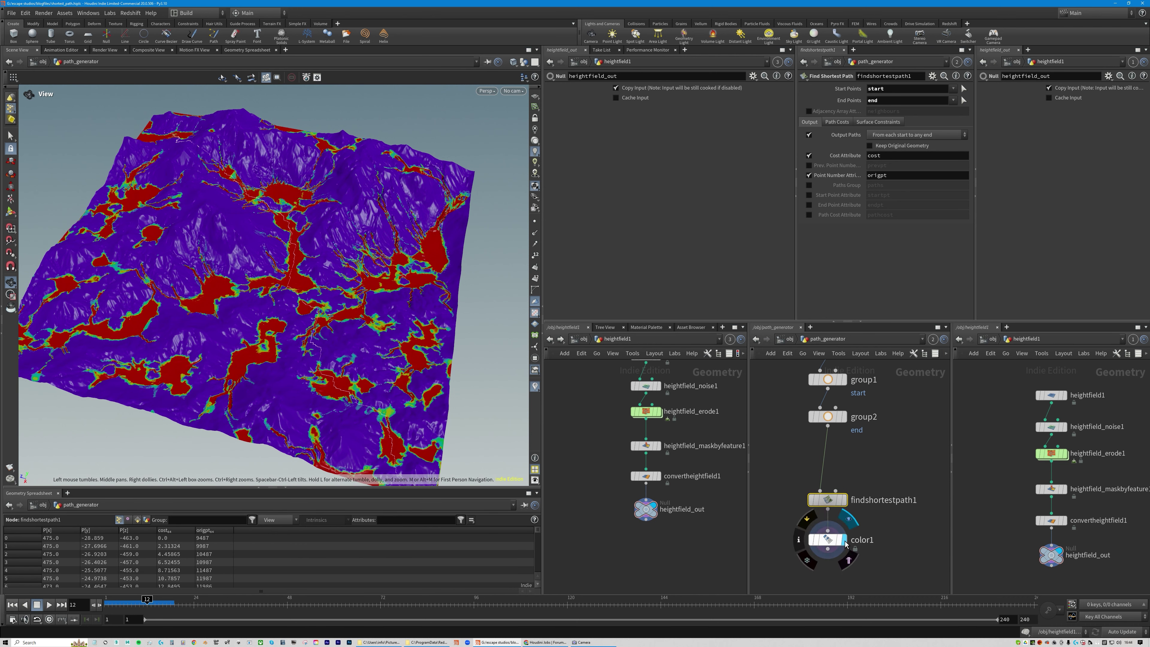
{"action": "left_click", "coordinate": [827, 499]}
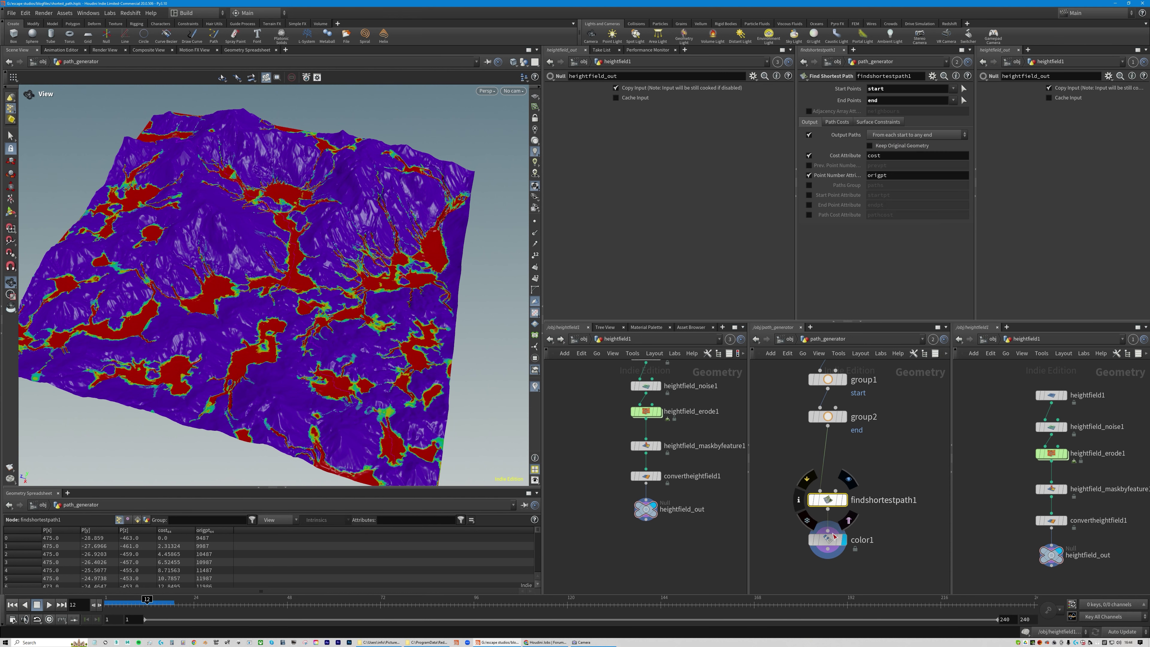
{"action": "left_click_drag", "start_coordinate": [829, 545], "coordinate": [831, 536]}
{"action": "key", "text": "Tab"}
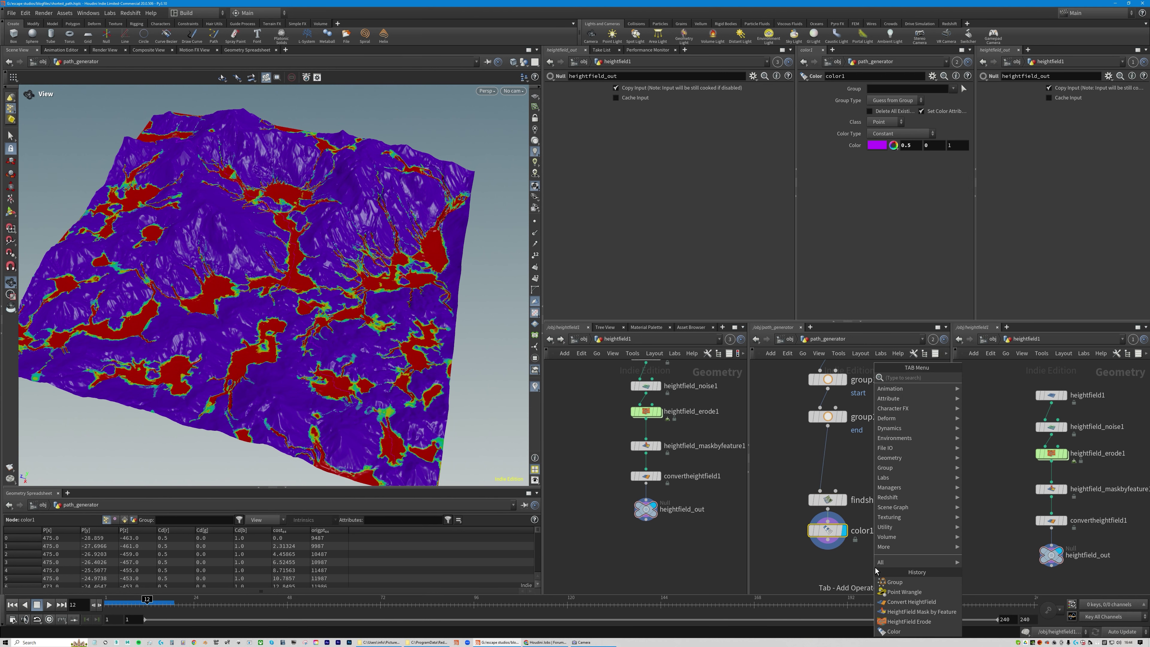
{"action": "type", "text": "sweep"}
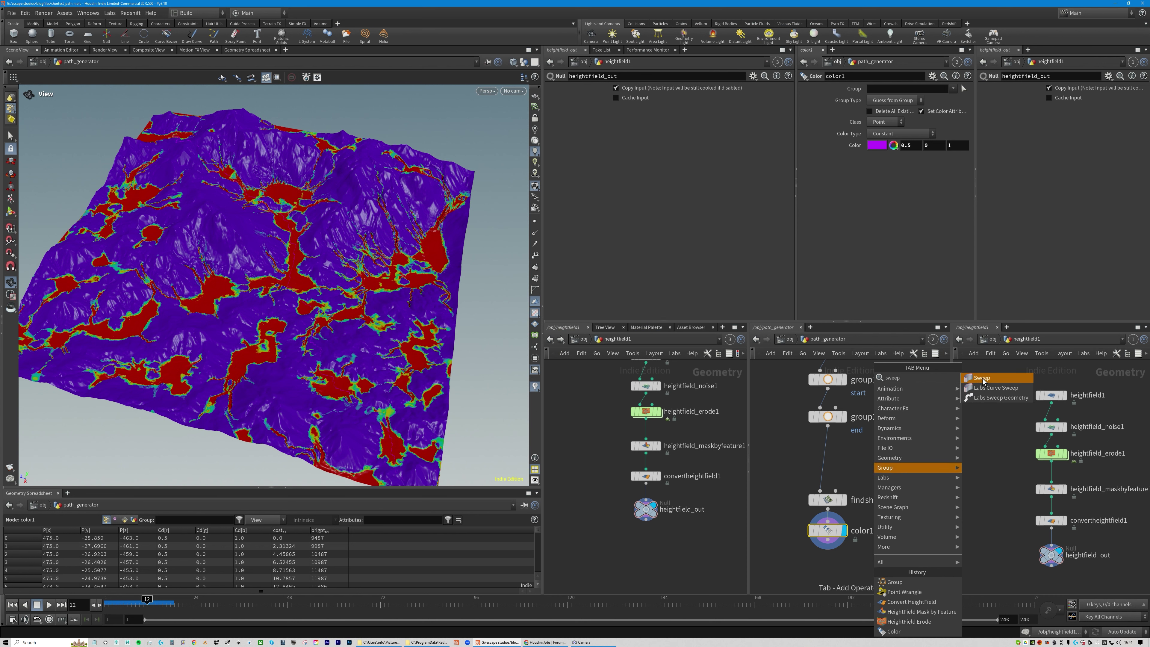
{"action": "key", "text": "Return"}
{"action": "left_click", "coordinate": [829, 572]}
{"action": "mouse_move", "coordinate": [827, 530]}
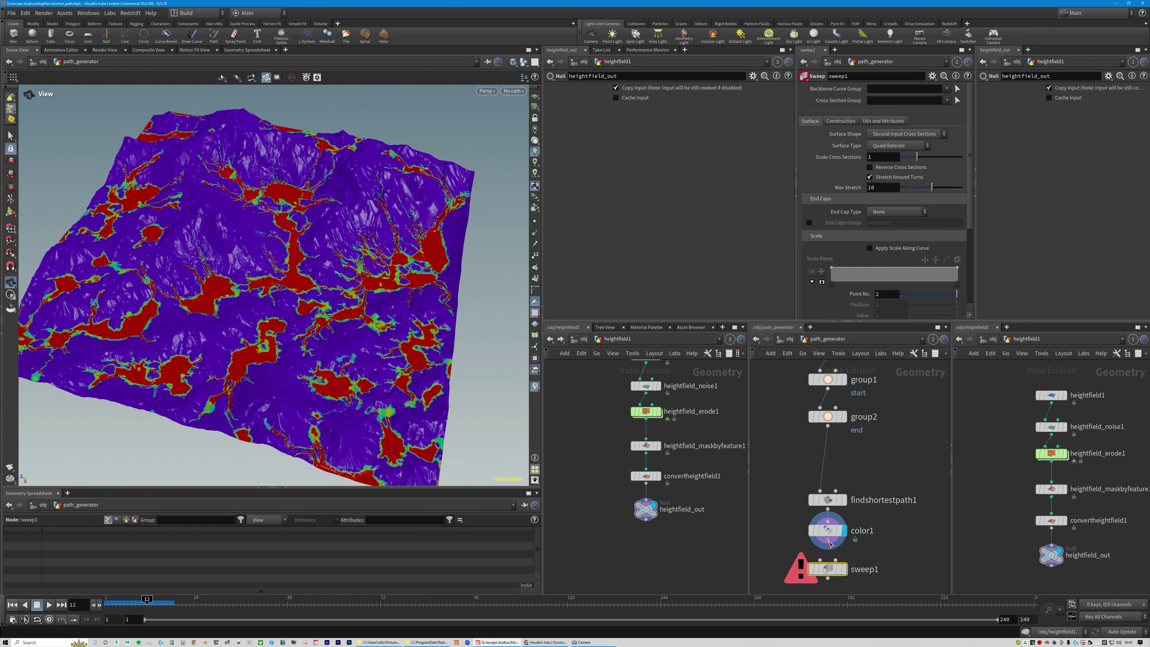
{"action": "left_click", "coordinate": [845, 571]}
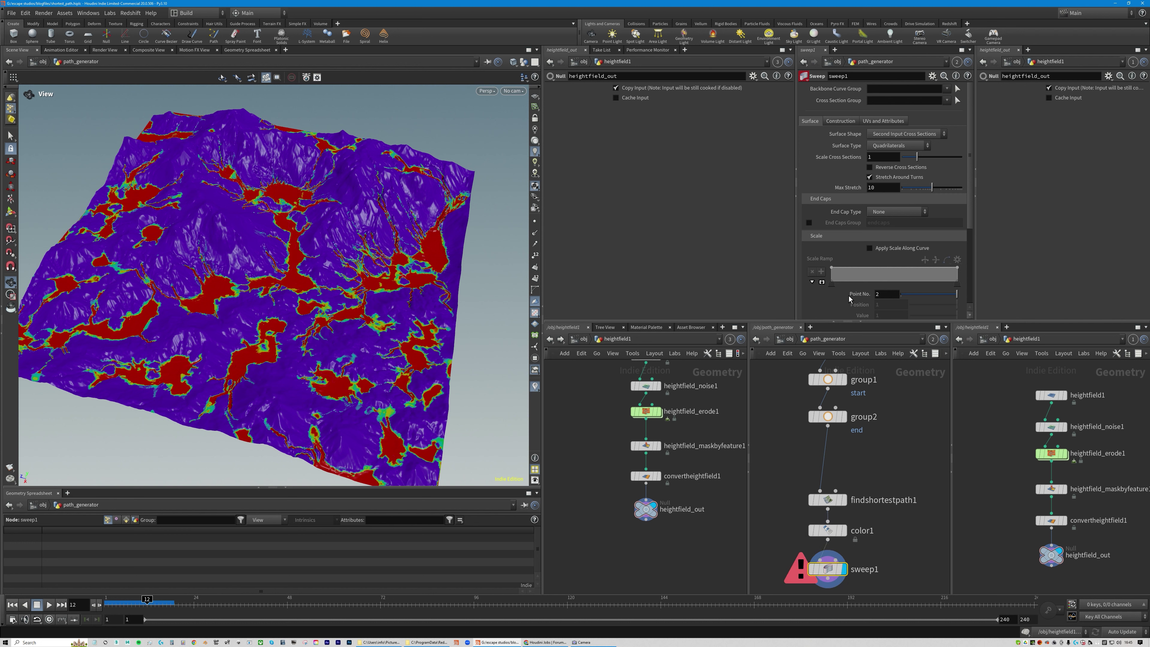
- Set the sweep's Surface Shape to Round Tube with radius 2
{"action": "left_click", "coordinate": [890, 134]}
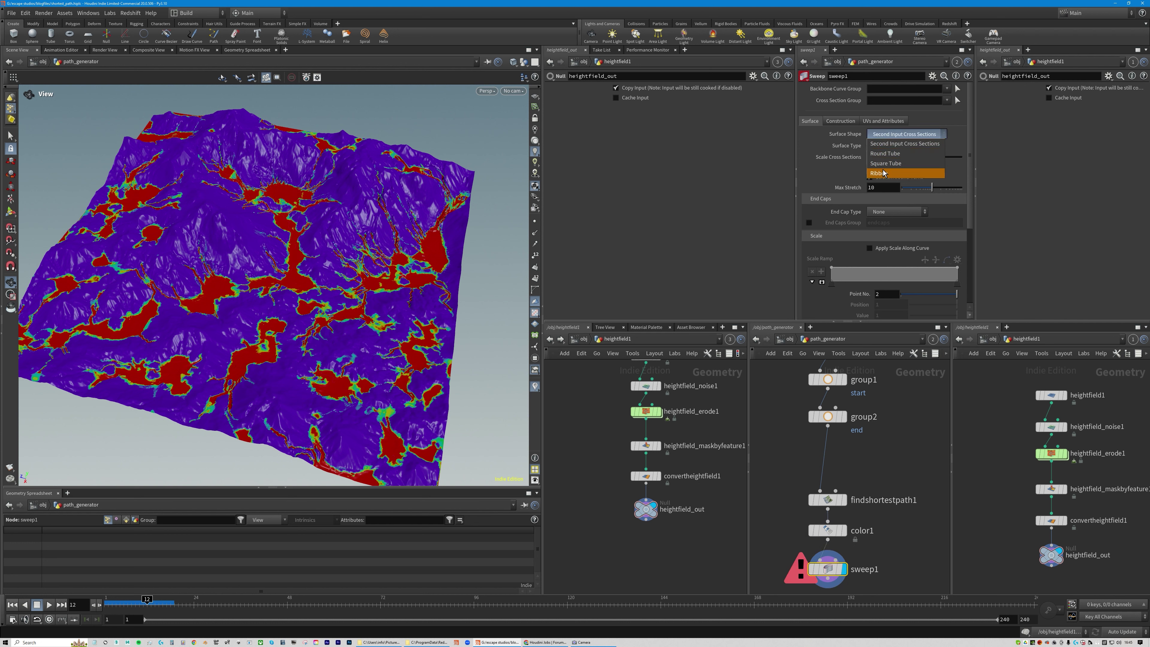
{"action": "left_click", "coordinate": [885, 148]}
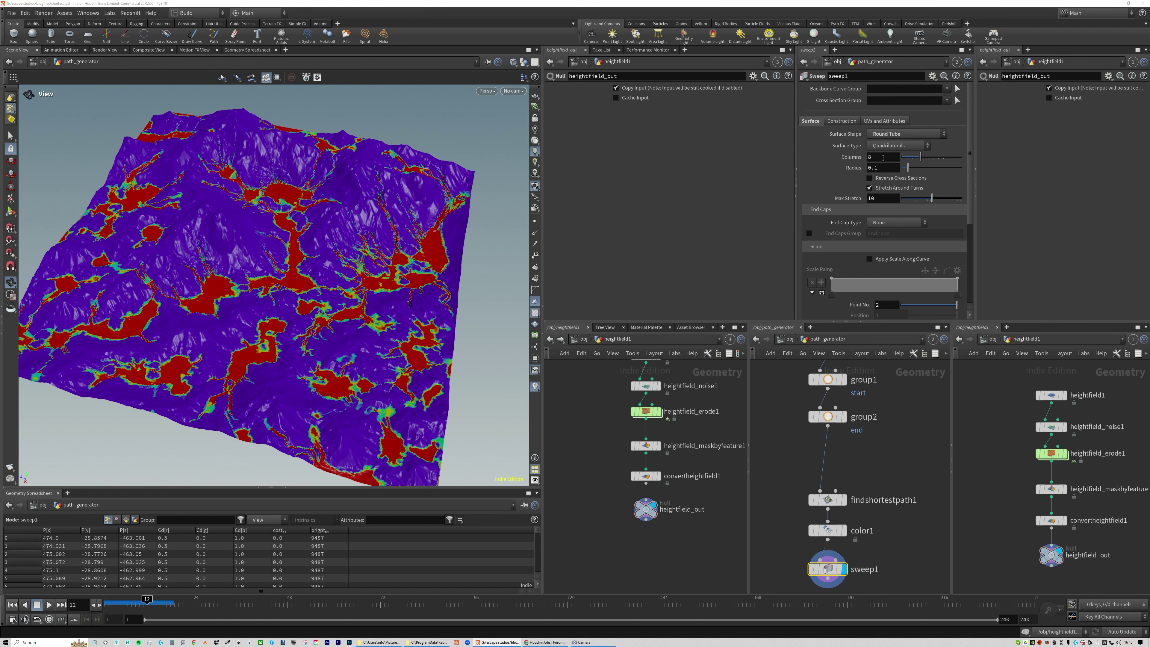
{"action": "double_click", "coordinate": [889, 168]}
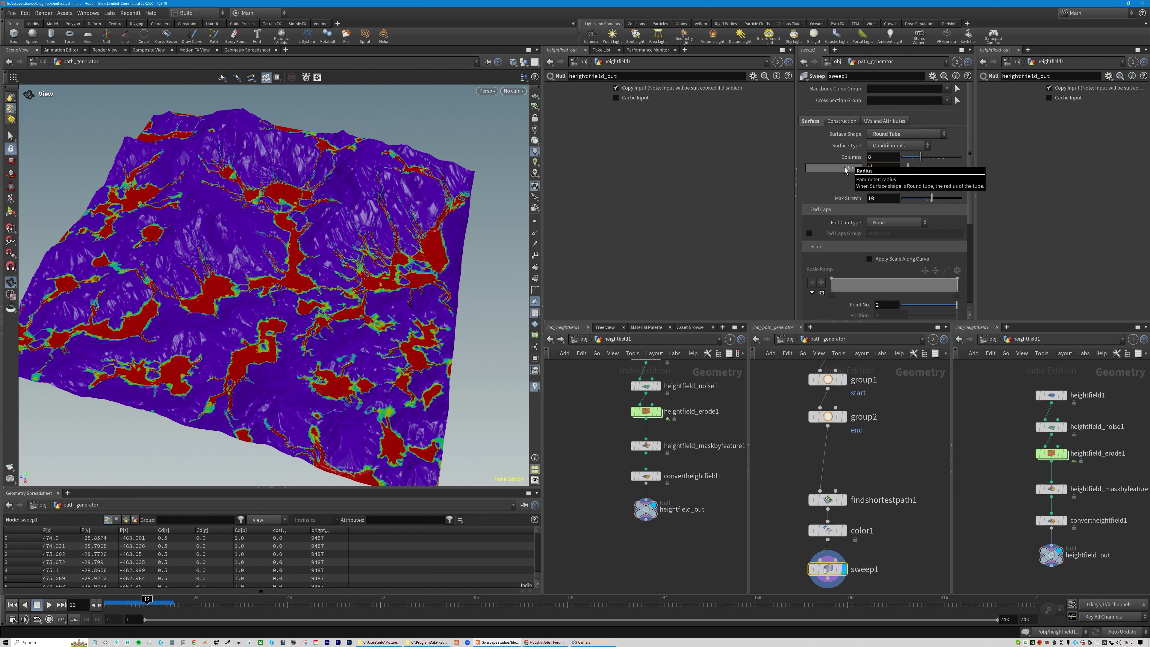
{"action": "type", "text": "2"}
{"action": "key", "text": "Return"}
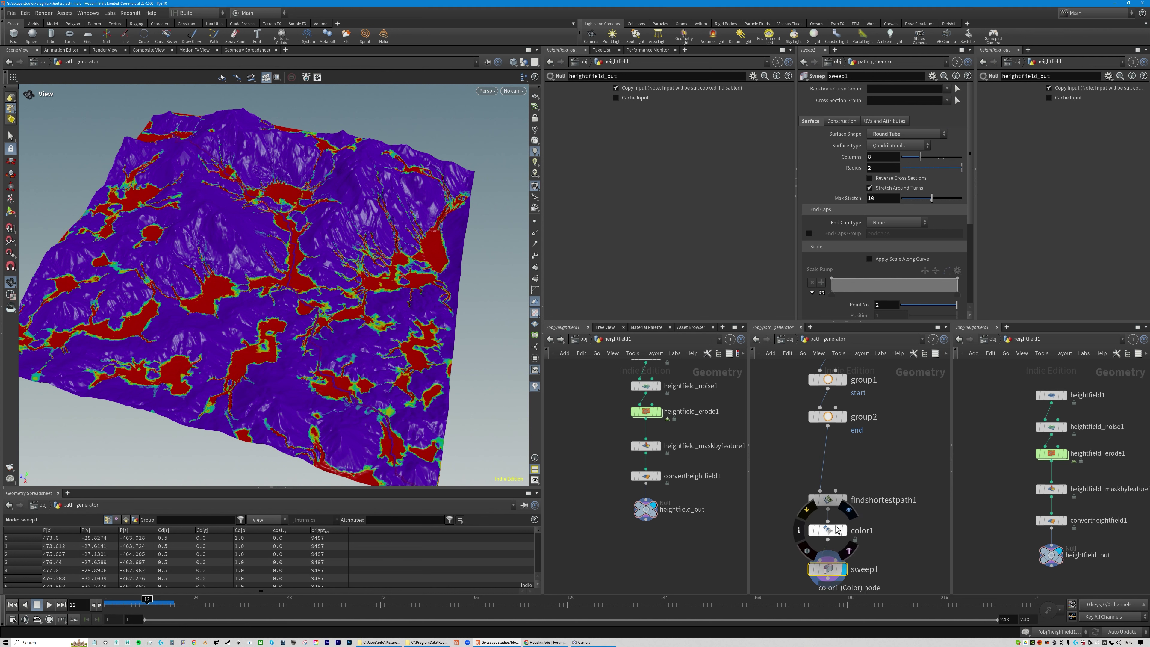
- Change color1's path colour from purple to cyan
{"action": "left_click", "coordinate": [827, 530]}
{"action": "left_click", "coordinate": [876, 146]}
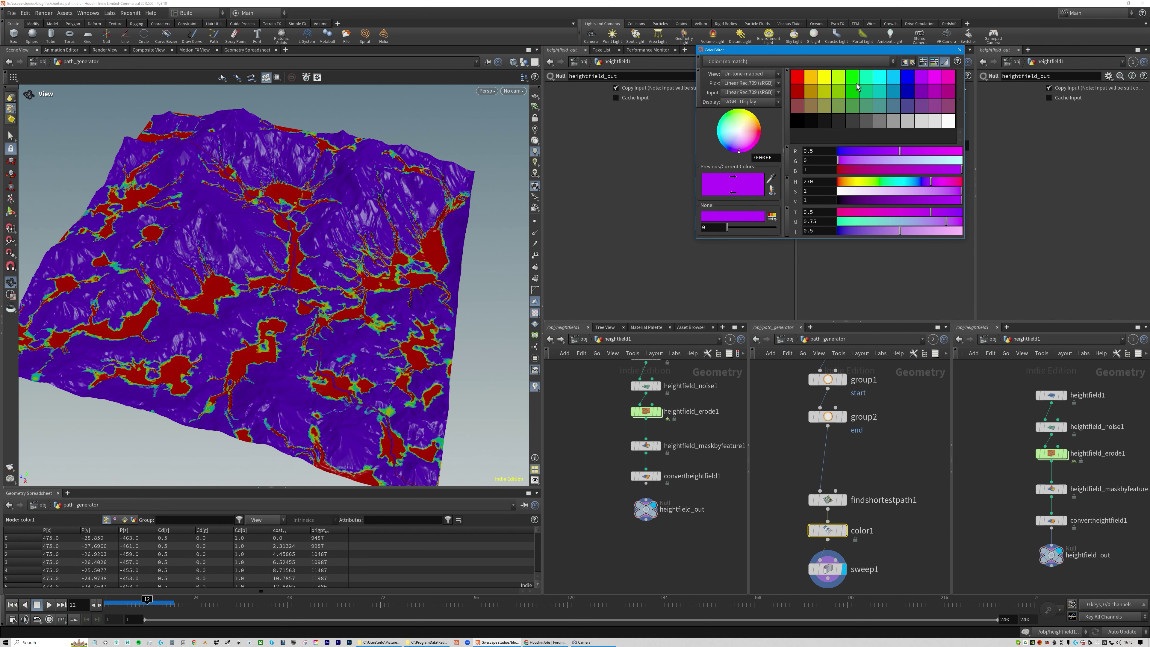
{"action": "left_click", "coordinate": [880, 79]}
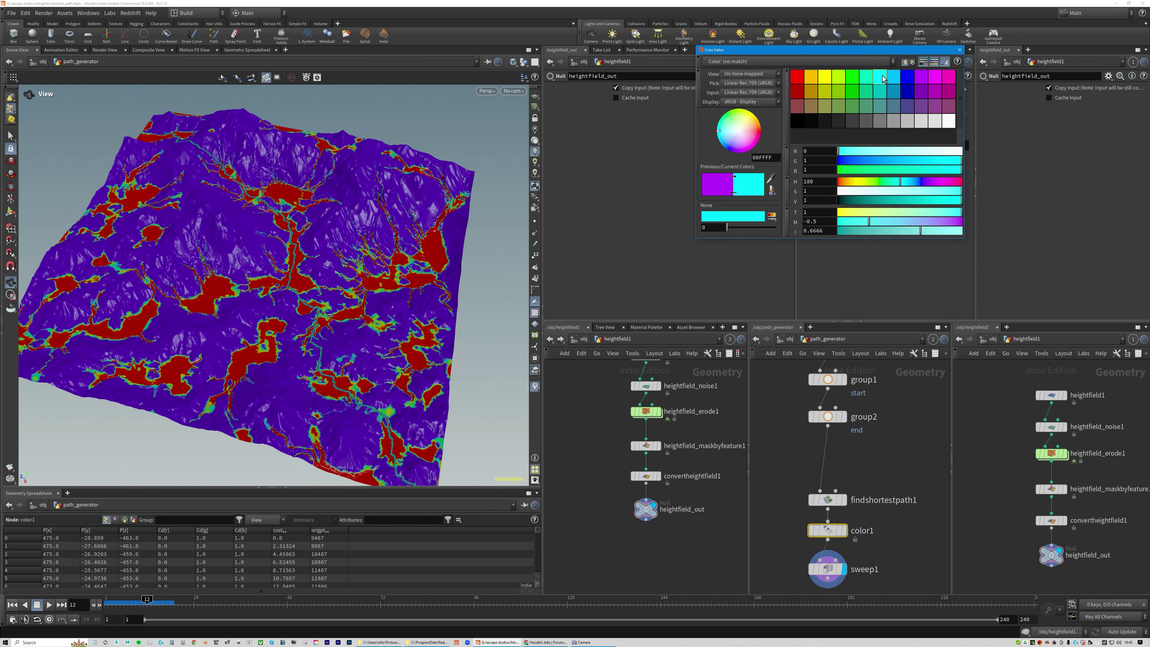
{"action": "left_click", "coordinate": [959, 50]}
{"action": "left_click_drag", "start_coordinate": [827, 499], "coordinate": [827, 461]}
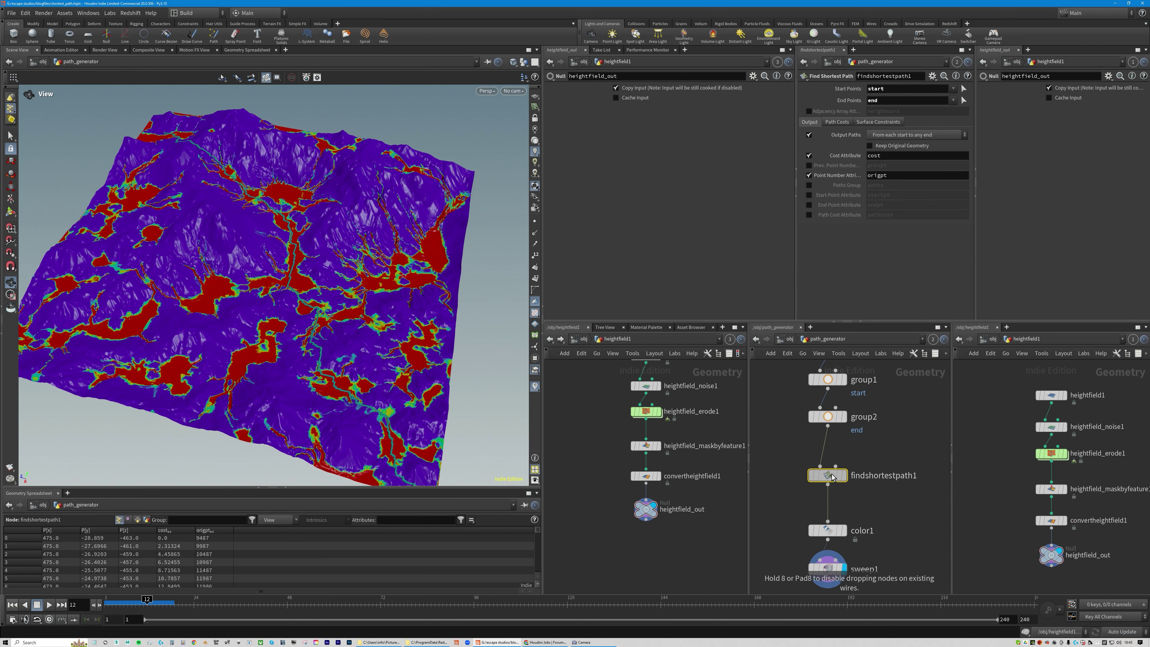
- Enable Point Cost Attribute on findshortestpath1's Path Costs tab
{"action": "mouse_move", "coordinate": [351, 336]}
{"action": "left_mouse_down"}
{"action": "mouse_move", "coordinate": [324, 253]}
{"action": "mouse_move", "coordinate": [331, 275]}
{"action": "left_mouse_up"}
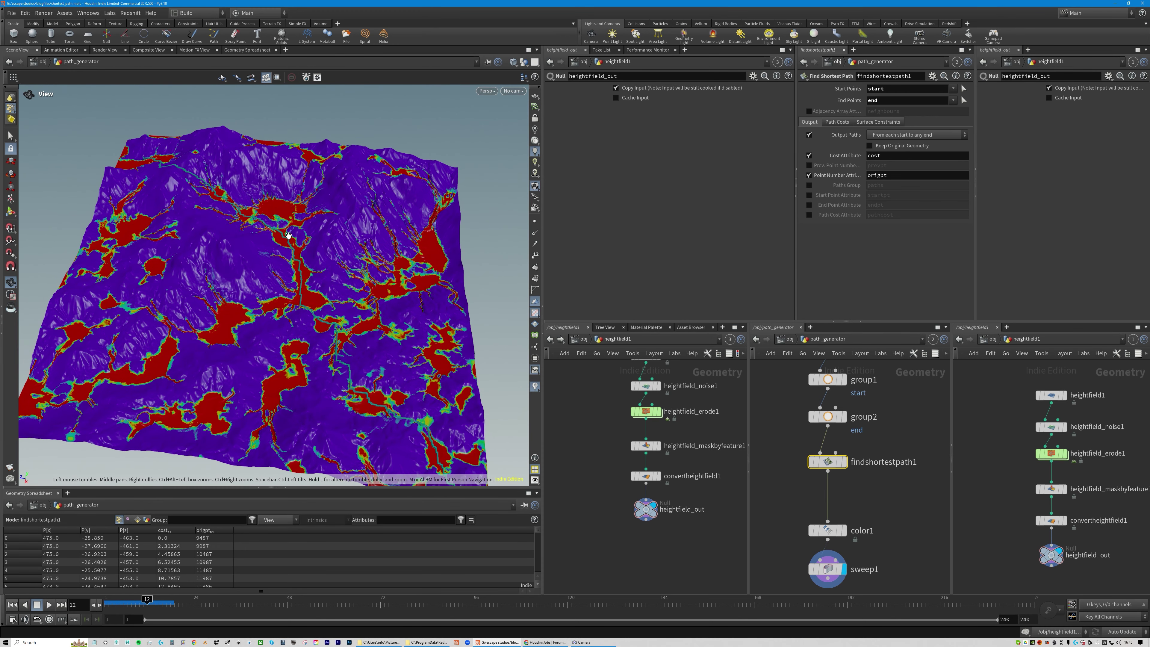
{"action": "left_click_drag", "start_coordinate": [288, 235], "coordinate": [323, 304]}
{"action": "mouse_move", "coordinate": [245, 163]}
{"action": "left_mouse_down"}
{"action": "mouse_move", "coordinate": [286, 159]}
{"action": "mouse_move", "coordinate": [267, 200]}
{"action": "left_mouse_up"}
{"action": "middle_click_drag", "start_coordinate": [334, 229], "coordinate": [326, 236]}
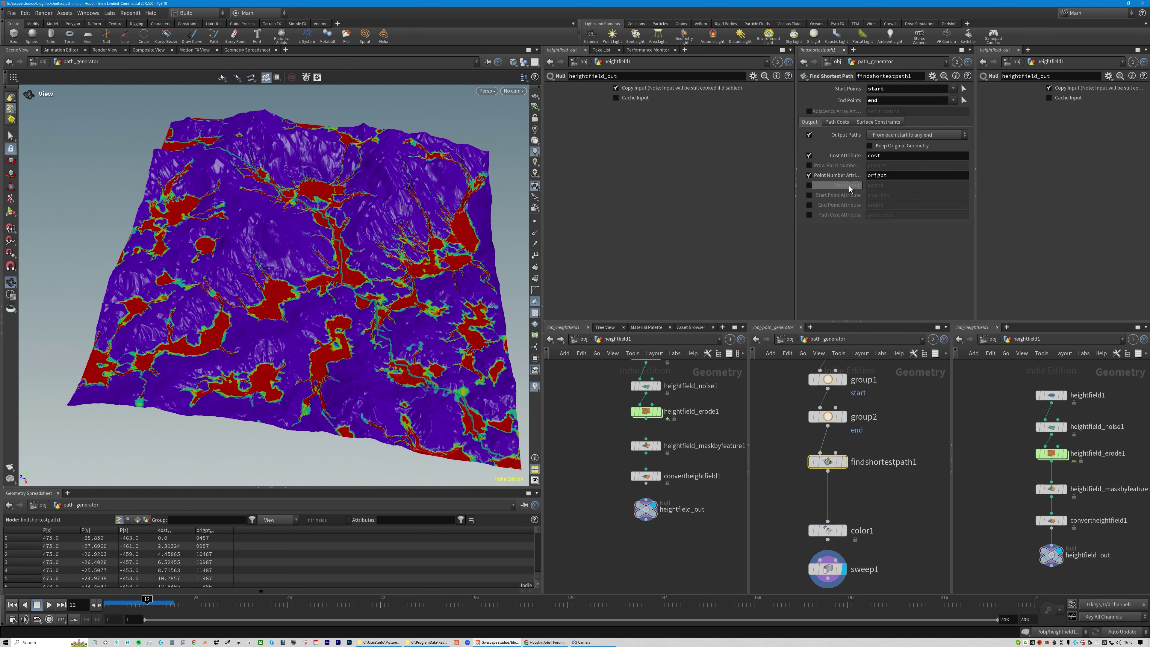
{"action": "left_click", "coordinate": [839, 121]}
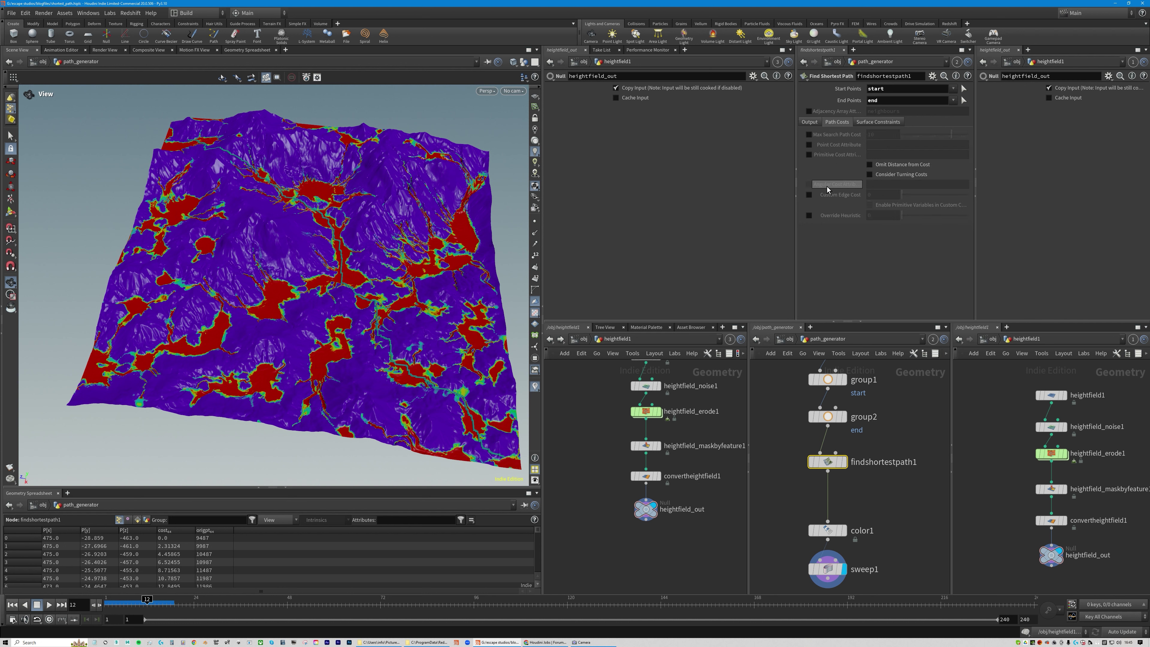
{"action": "left_click", "coordinate": [808, 144]}
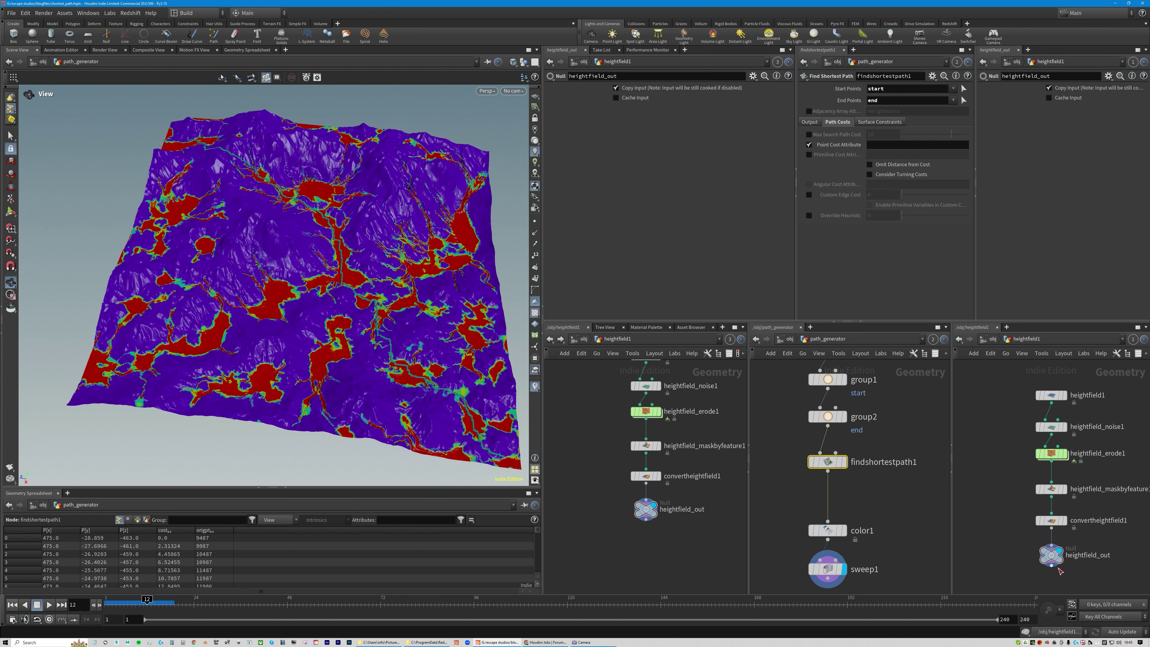
{"action": "scroll", "coordinate": [825, 553], "scroll_direction": "up", "scroll_amount": 3}
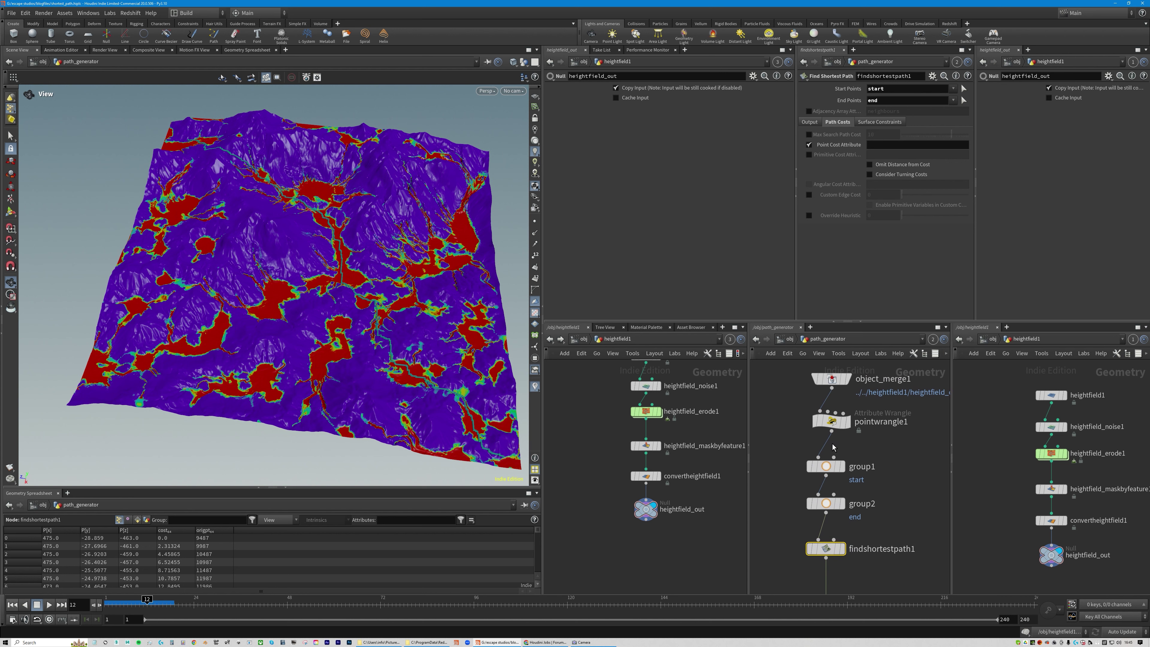
{"action": "scroll", "coordinate": [896, 523], "scroll_direction": "down", "scroll_amount": 3}
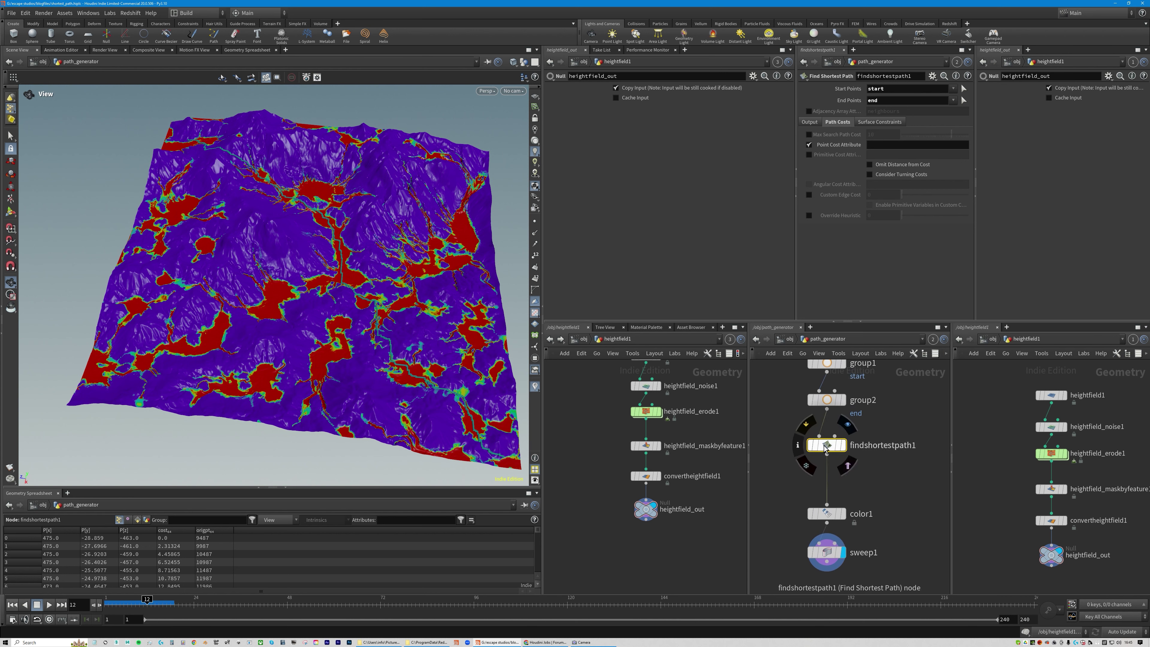
- Set findshortestpath1's Point Cost Attribute to 'work' and inspect the rerouted path
{"action": "left_click", "coordinate": [876, 145]}
{"action": "type", "text": "wors"}
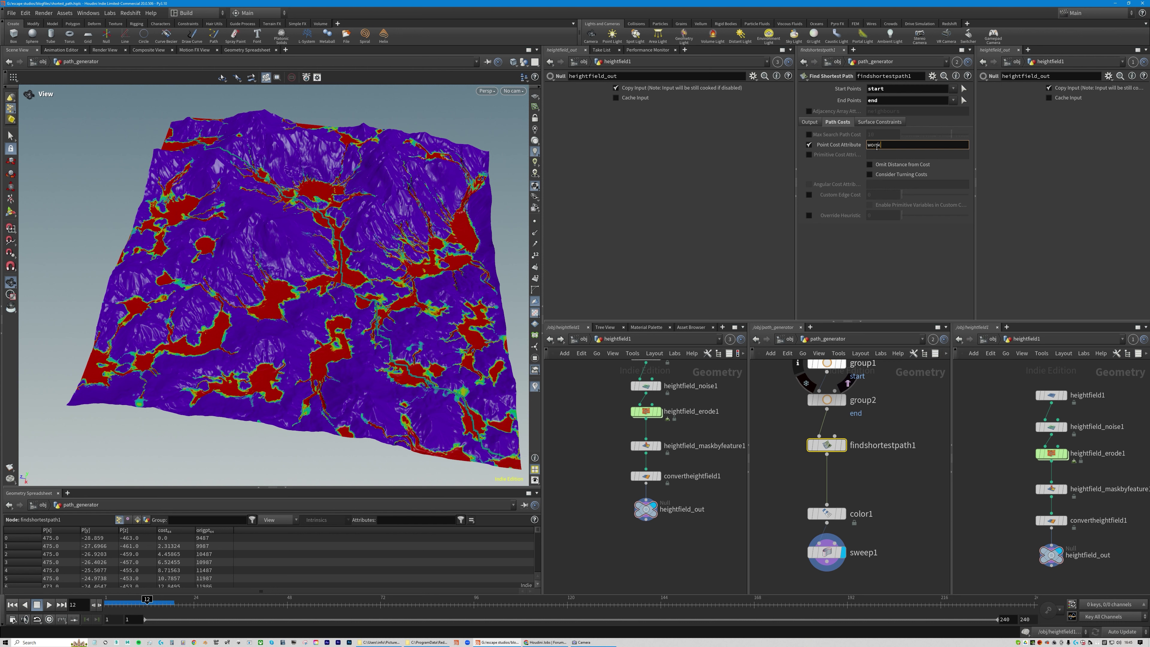
{"action": "key", "text": "Return"}
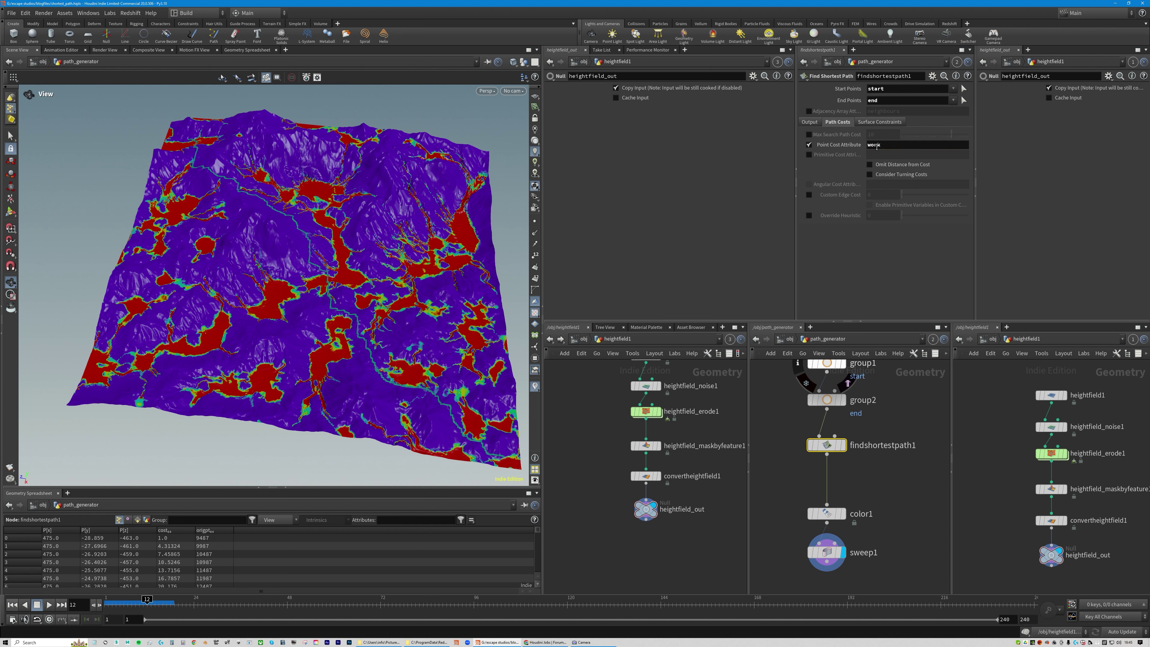
{"action": "mouse_move", "coordinate": [344, 244]}
{"action": "left_mouse_down"}
{"action": "mouse_move", "coordinate": [387, 266]}
{"action": "mouse_move", "coordinate": [394, 306]}
{"action": "left_mouse_up"}
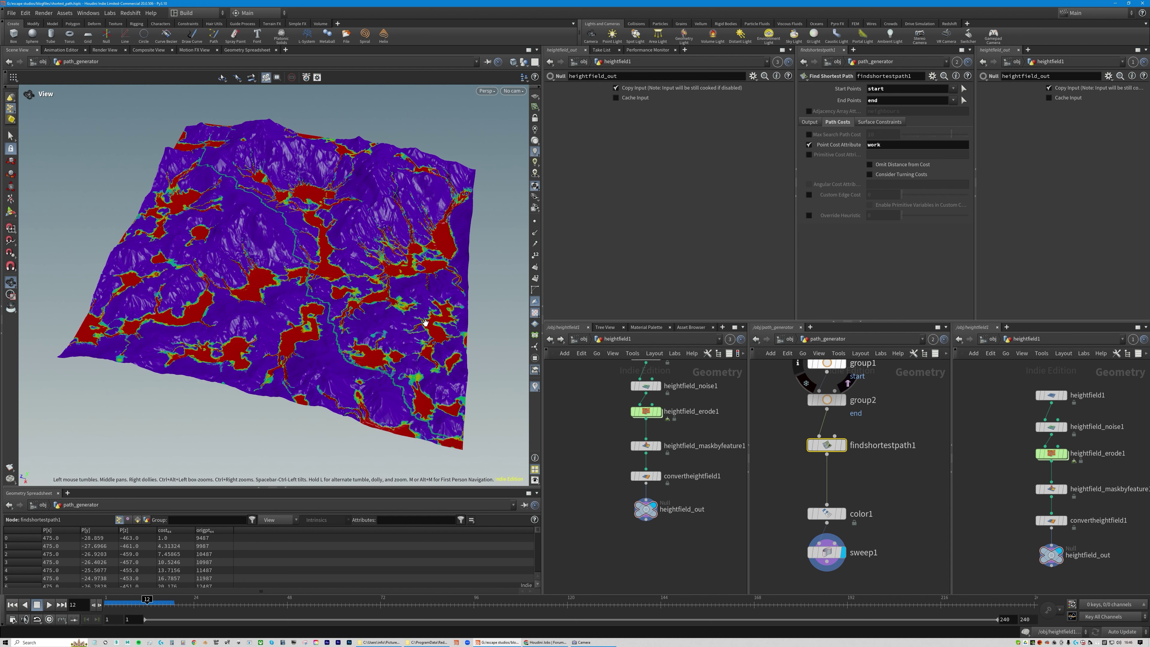
{"action": "mouse_move", "coordinate": [826, 444]}
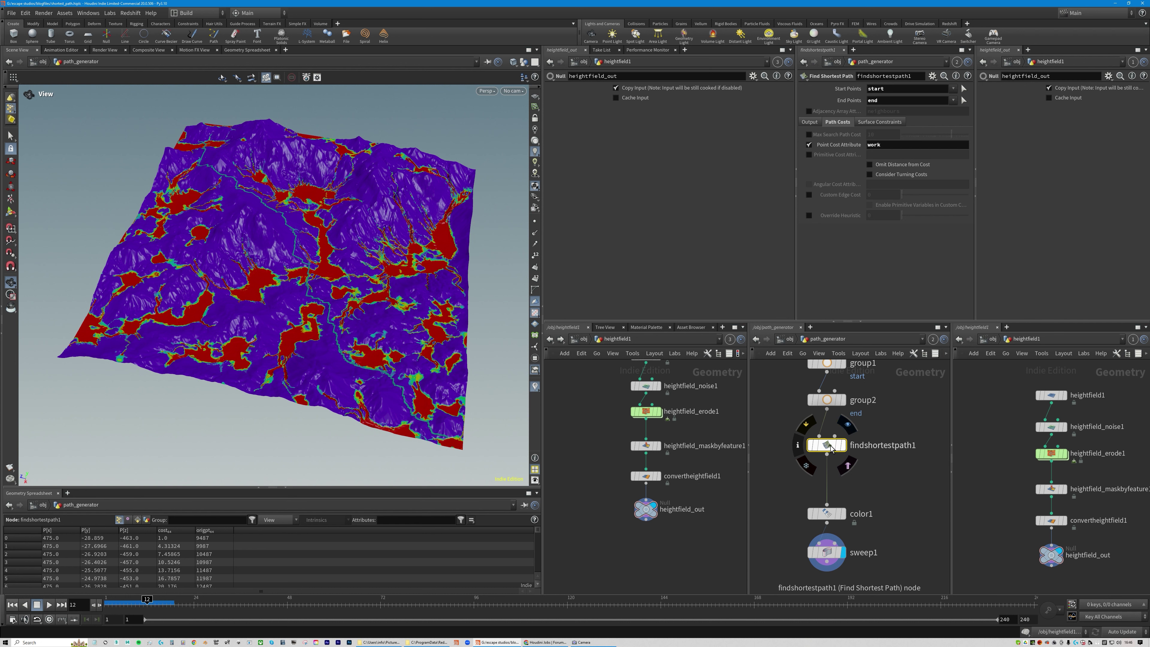
{"action": "left_click_drag", "start_coordinate": [832, 447], "coordinate": [832, 440]}
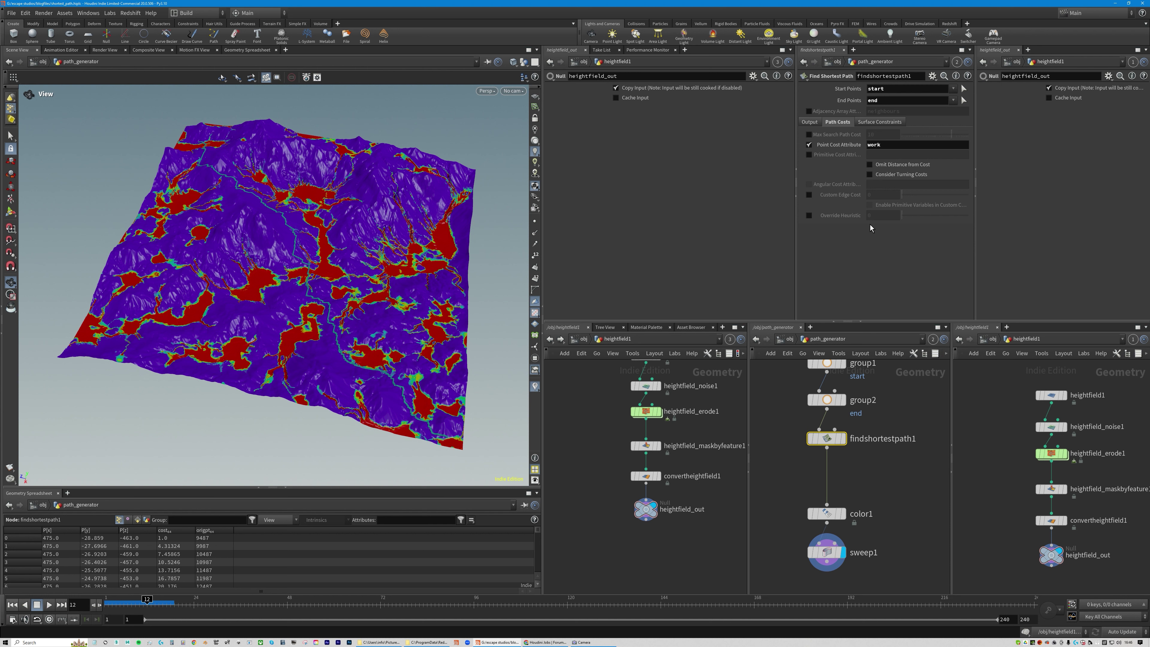
- Enable Omit Distance from Cost and examine the cyan path's new route across the terrain
{"action": "left_click", "coordinate": [870, 165]}
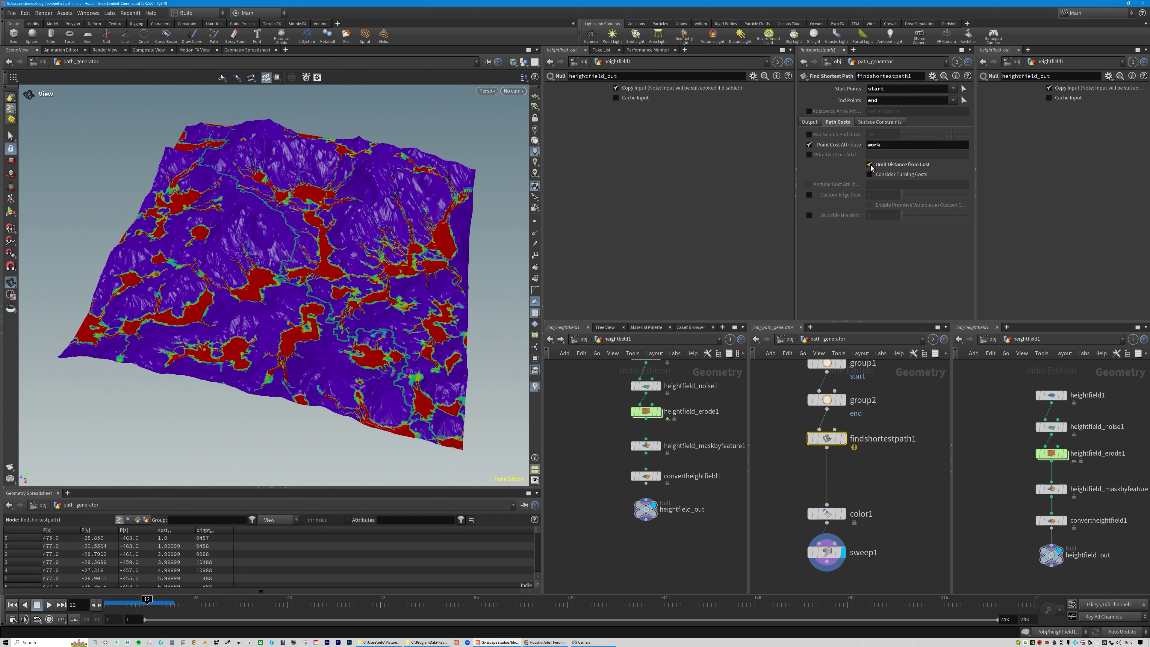
{"action": "mouse_move", "coordinate": [290, 235]}
{"action": "left_mouse_down"}
{"action": "mouse_move", "coordinate": [347, 230]}
{"action": "mouse_move", "coordinate": [356, 300]}
{"action": "left_mouse_up"}
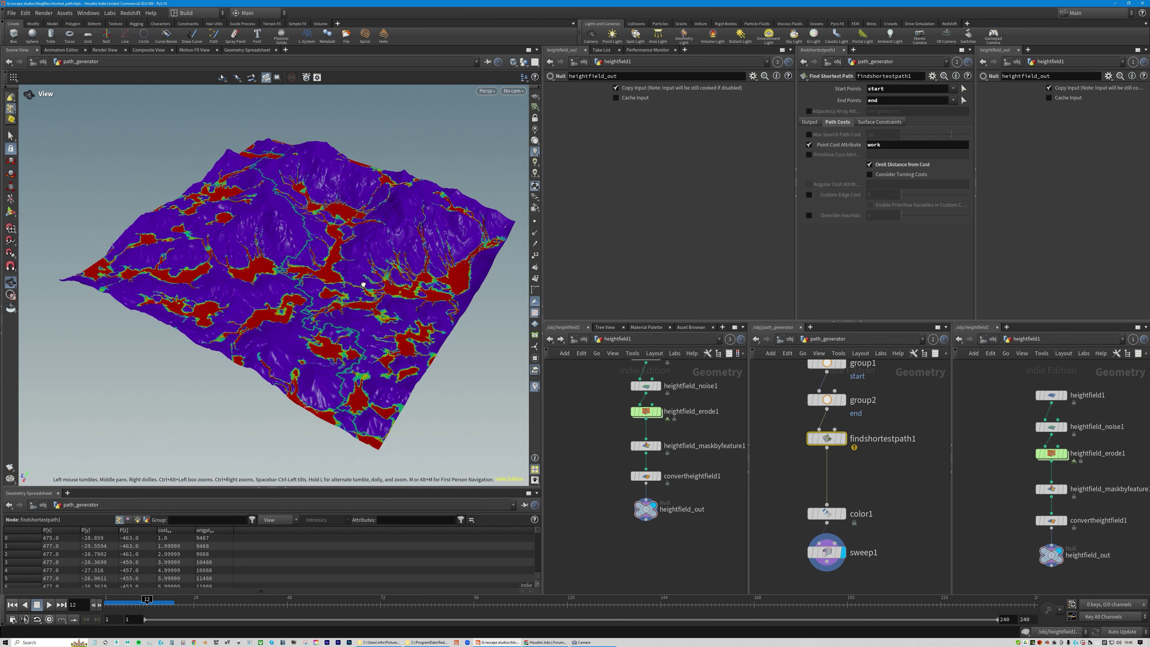
{"action": "scroll", "coordinate": [356, 299], "scroll_direction": "up", "scroll_amount": 2}
{"action": "scroll", "coordinate": [353, 303], "scroll_direction": "up", "scroll_amount": 2}
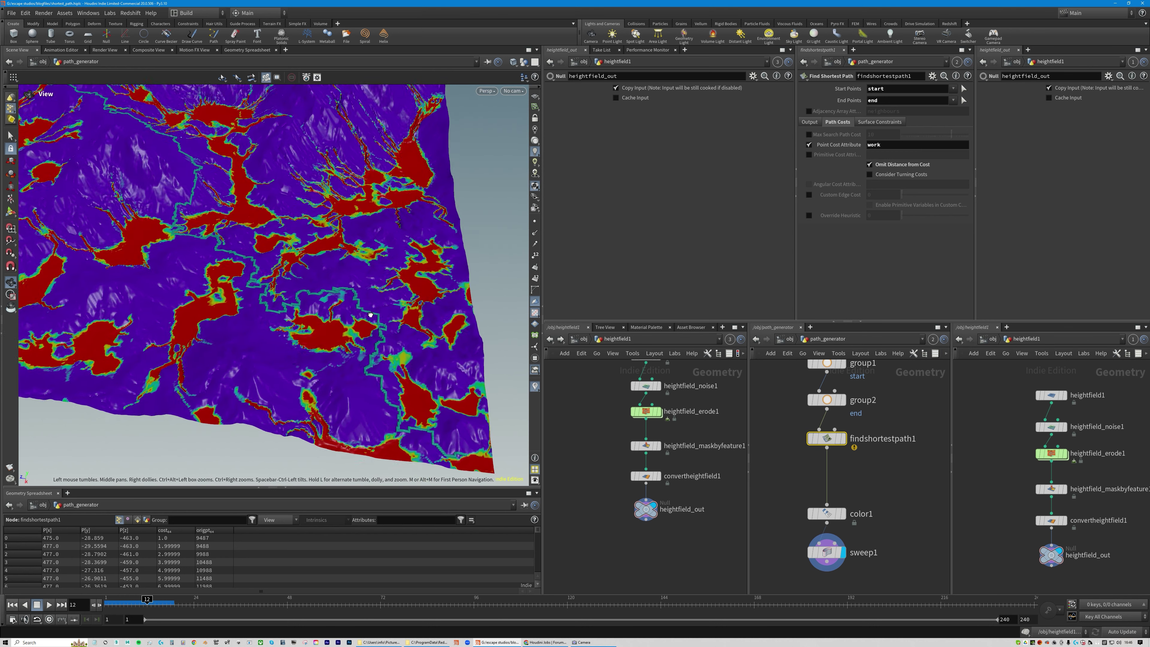
{"action": "scroll", "coordinate": [350, 304], "scroll_direction": "up", "scroll_amount": 2}
{"action": "scroll", "coordinate": [347, 308], "scroll_direction": "up", "scroll_amount": 2}
{"action": "scroll", "coordinate": [347, 308], "scroll_direction": "down", "scroll_amount": 1}
{"action": "scroll", "coordinate": [347, 308], "scroll_direction": "down", "scroll_amount": 1}
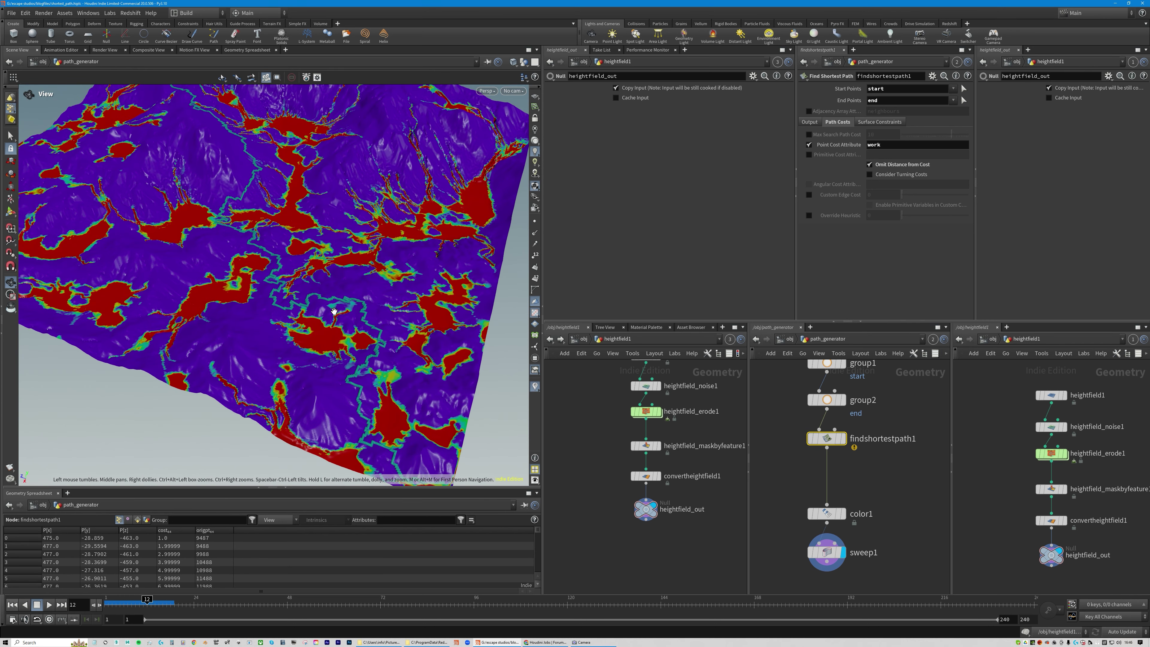
{"action": "scroll", "coordinate": [347, 308], "scroll_direction": "down", "scroll_amount": 1}
{"action": "scroll", "coordinate": [347, 308], "scroll_direction": "down", "scroll_amount": 1}
{"action": "scroll", "coordinate": [427, 274], "scroll_direction": "up", "scroll_amount": 1}
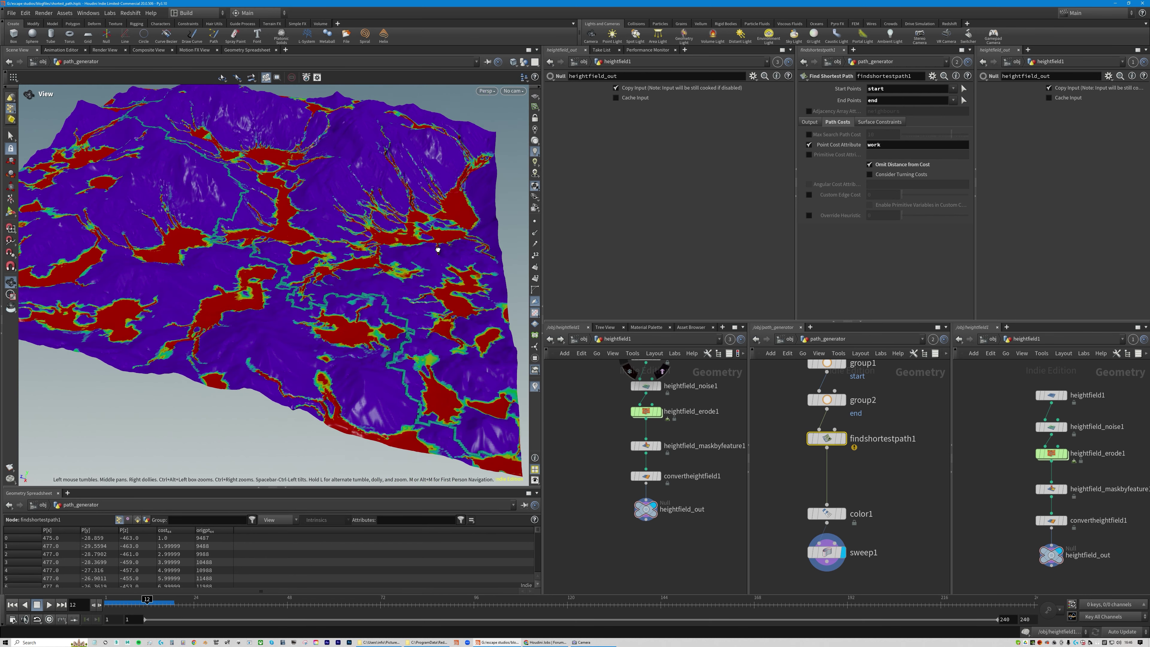
{"action": "scroll", "coordinate": [427, 275], "scroll_direction": "up", "scroll_amount": 2}
{"action": "scroll", "coordinate": [427, 274], "scroll_direction": "up", "scroll_amount": 1}
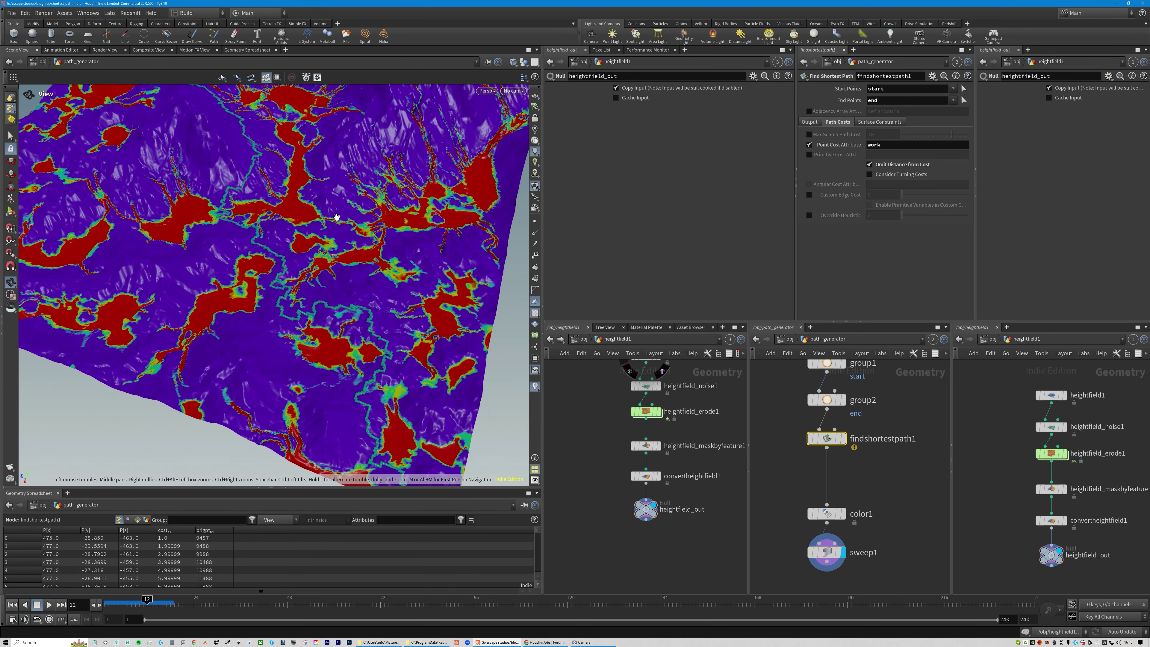
{"action": "middle_click_drag", "start_coordinate": [336, 218], "coordinate": [347, 242]}
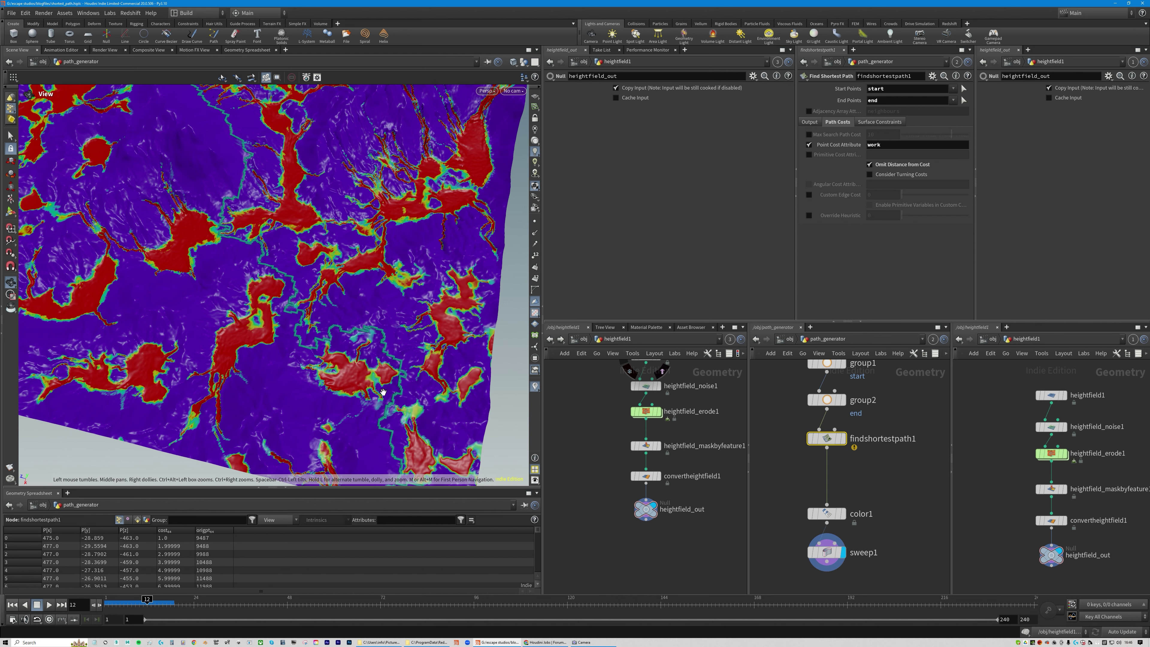
{"action": "scroll", "coordinate": [262, 245], "scroll_direction": "up", "scroll_amount": 2}
{"action": "scroll", "coordinate": [254, 248], "scroll_direction": "up", "scroll_amount": 2}
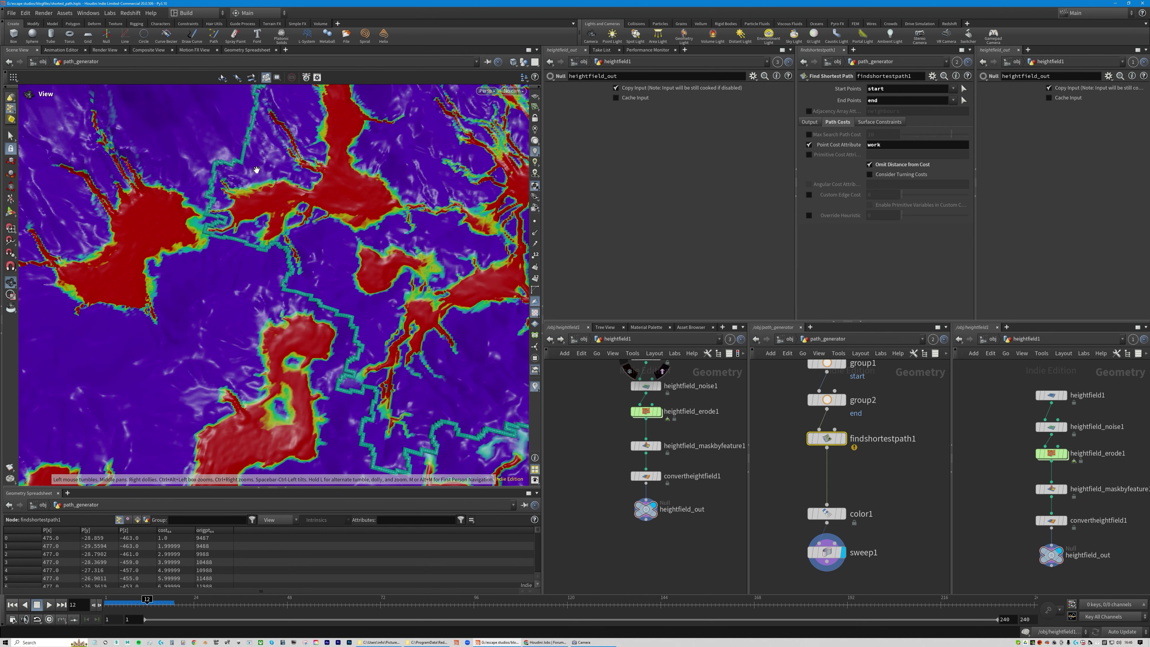
{"action": "middle_click_drag", "start_coordinate": [256, 170], "coordinate": [254, 182]}
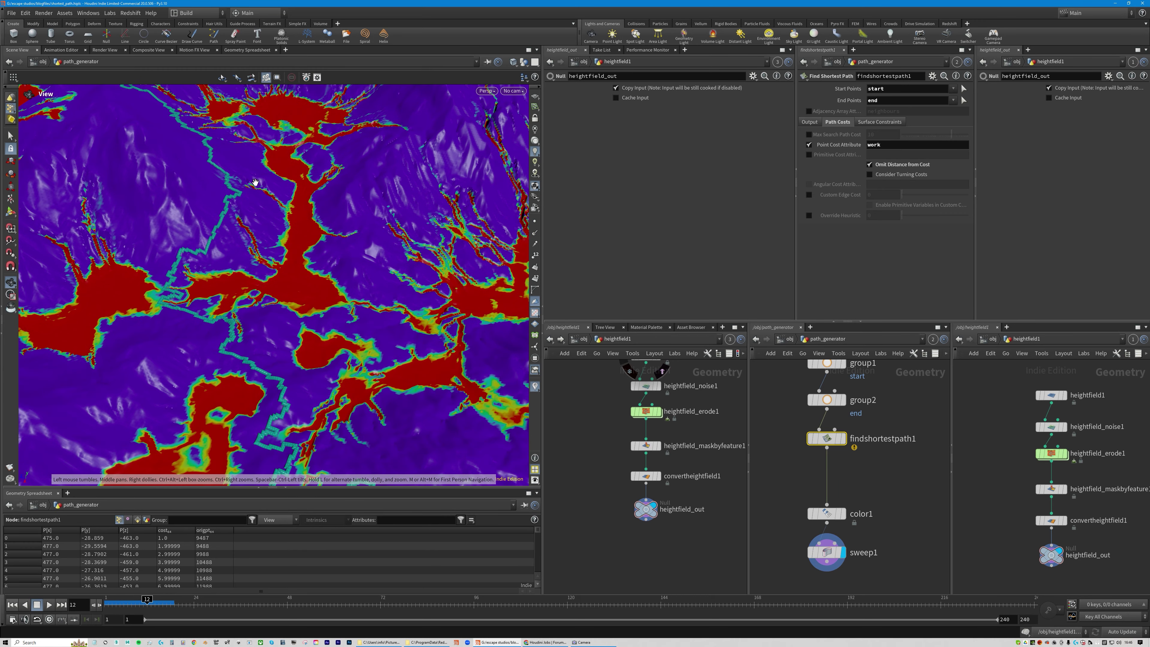
{"action": "mouse_move", "coordinate": [254, 182]}
{"action": "left_mouse_down"}
{"action": "mouse_move", "coordinate": [318, 257]}
{"action": "mouse_move", "coordinate": [357, 249]}
{"action": "mouse_move", "coordinate": [354, 263]}
{"action": "mouse_move", "coordinate": [371, 261]}
{"action": "mouse_move", "coordinate": [360, 268]}
{"action": "left_mouse_up"}
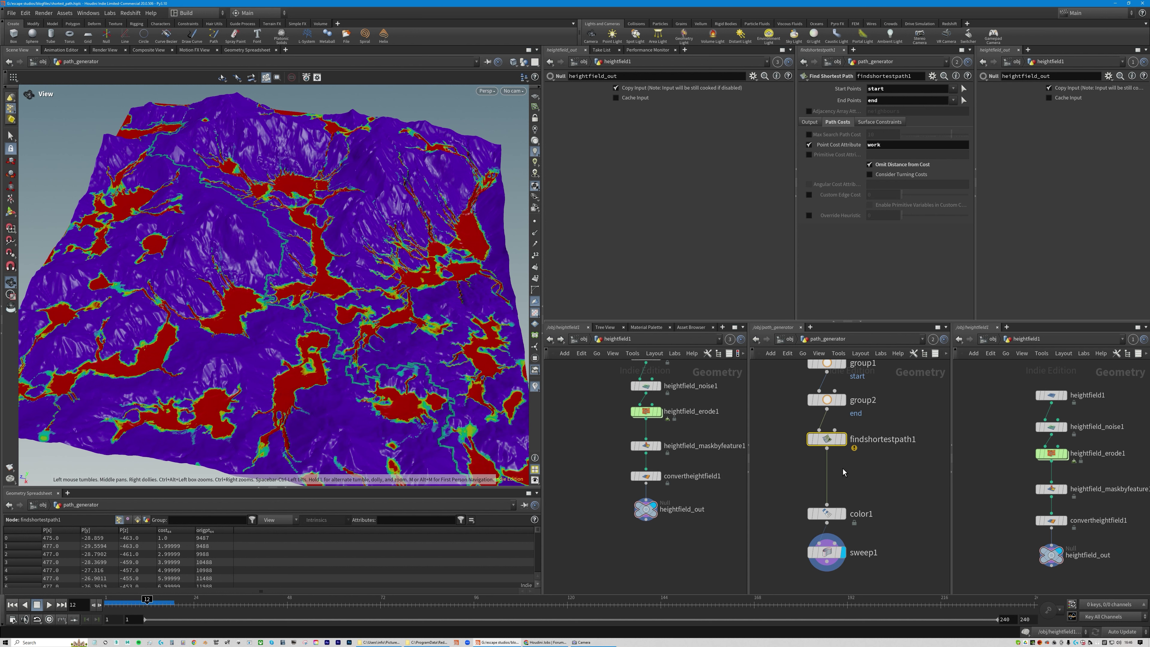
- Reveal pointwrangle1 in the network and show its work = mask times water expression
{"action": "middle_click_drag", "start_coordinate": [897, 474], "coordinate": [896, 511]}
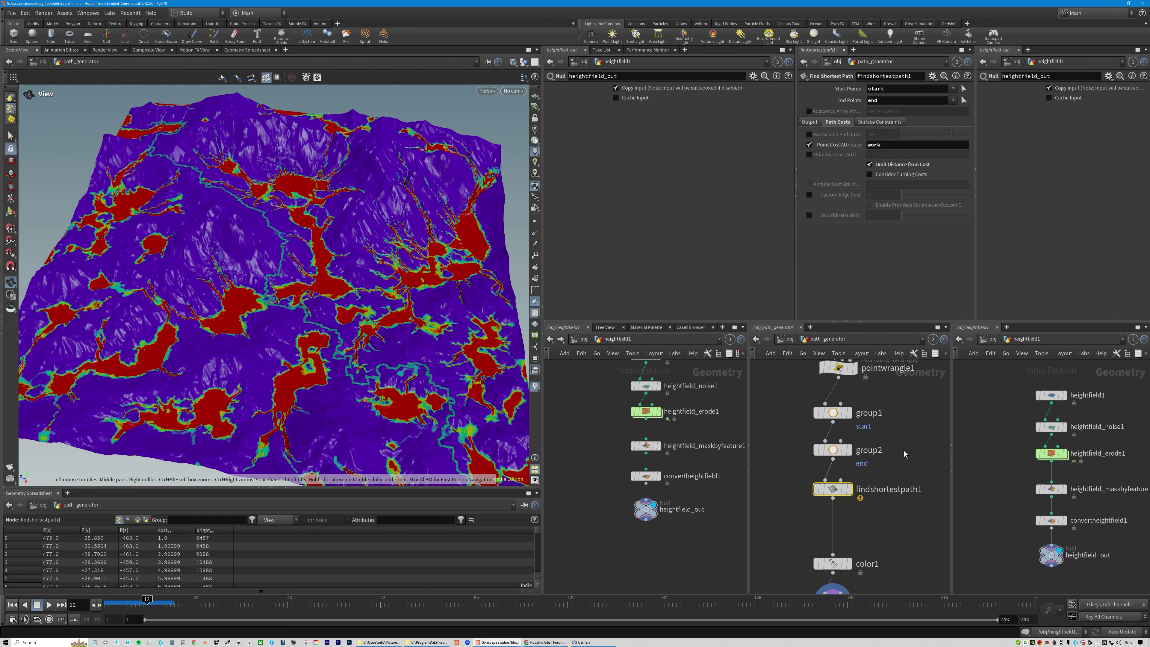
{"action": "mouse_move", "coordinate": [903, 450]}
{"action": "middle_mouse_down"}
{"action": "mouse_move", "coordinate": [898, 492]}
{"action": "mouse_move", "coordinate": [900, 462]}
{"action": "middle_mouse_up"}
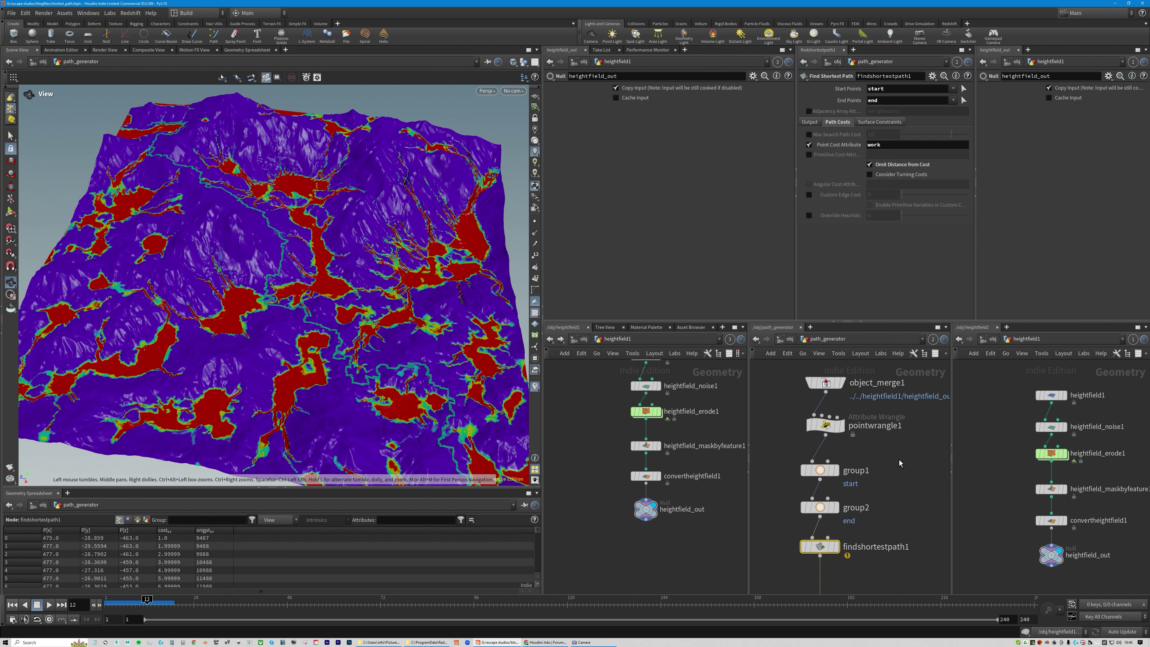
{"action": "left_click", "coordinate": [829, 430]}
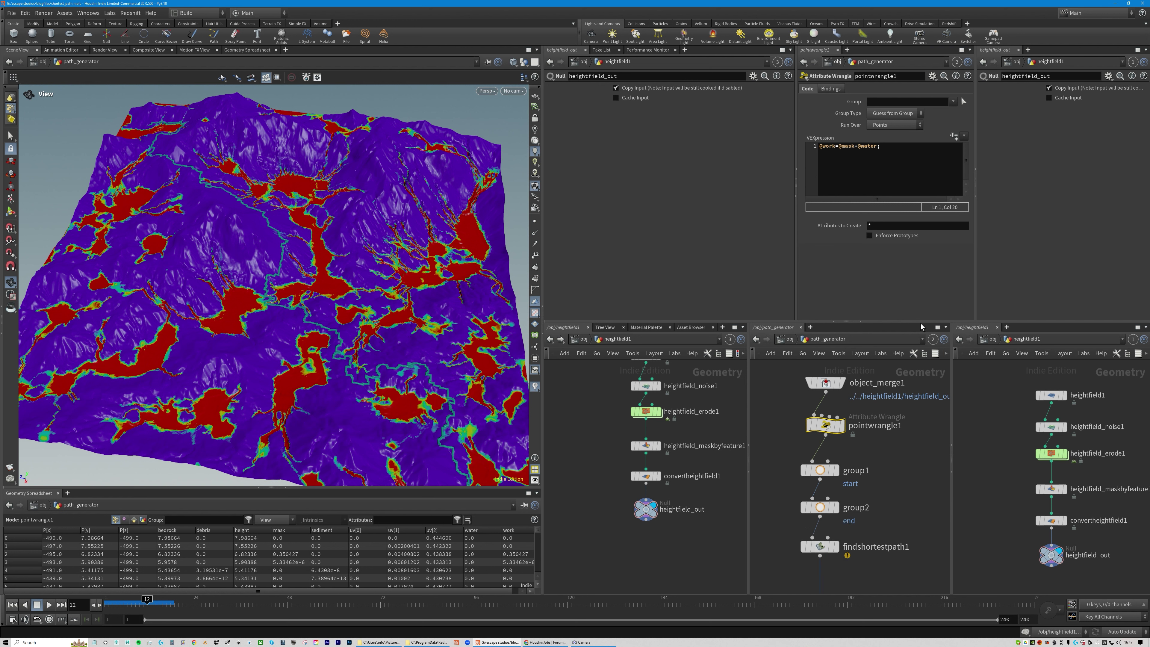
{"action": "left_click", "coordinate": [878, 146]}
{"action": "type", "text": "+.1"}
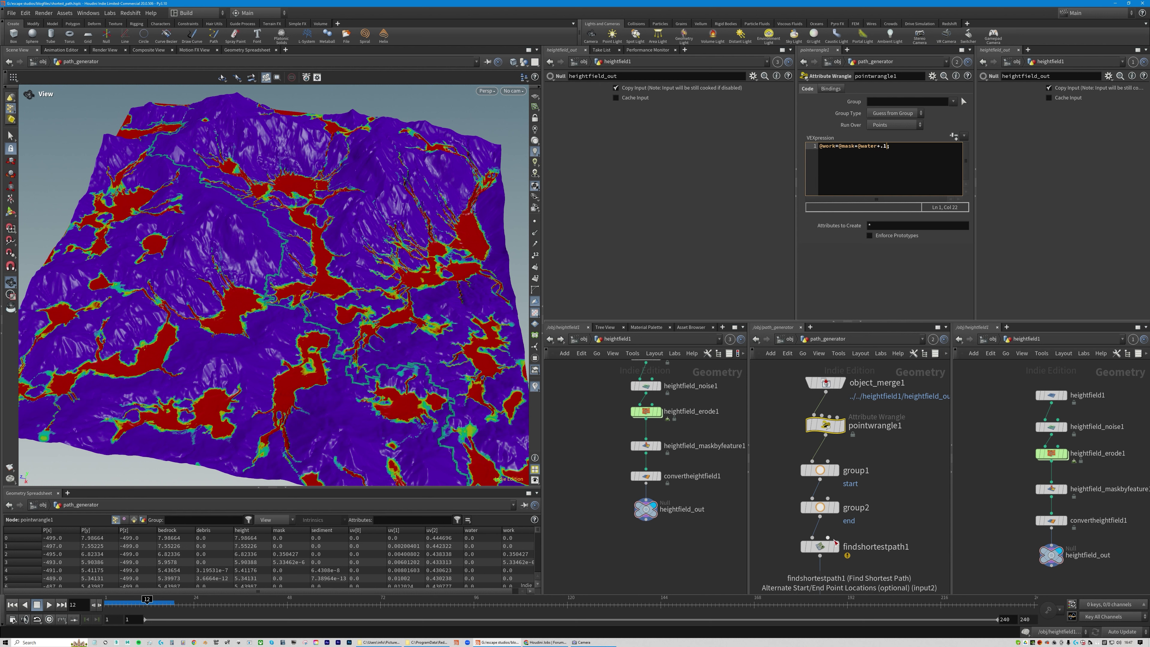
{"action": "middle_click_drag", "start_coordinate": [916, 522], "coordinate": [903, 481]}
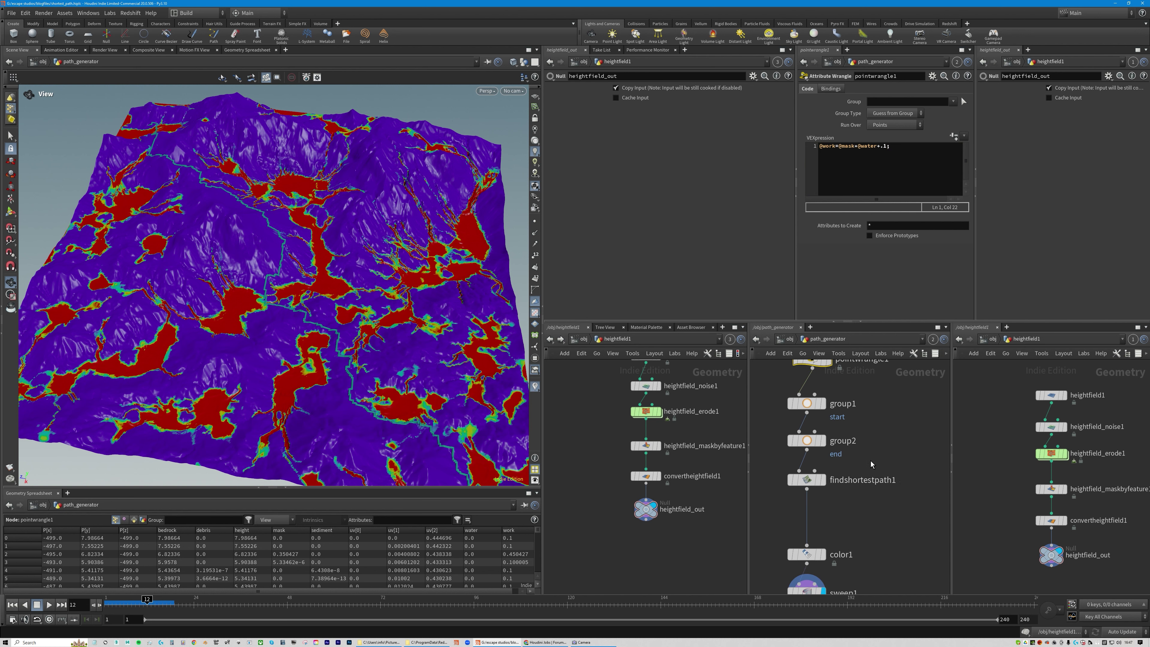
{"action": "middle_click_drag", "start_coordinate": [889, 414], "coordinate": [896, 446]}
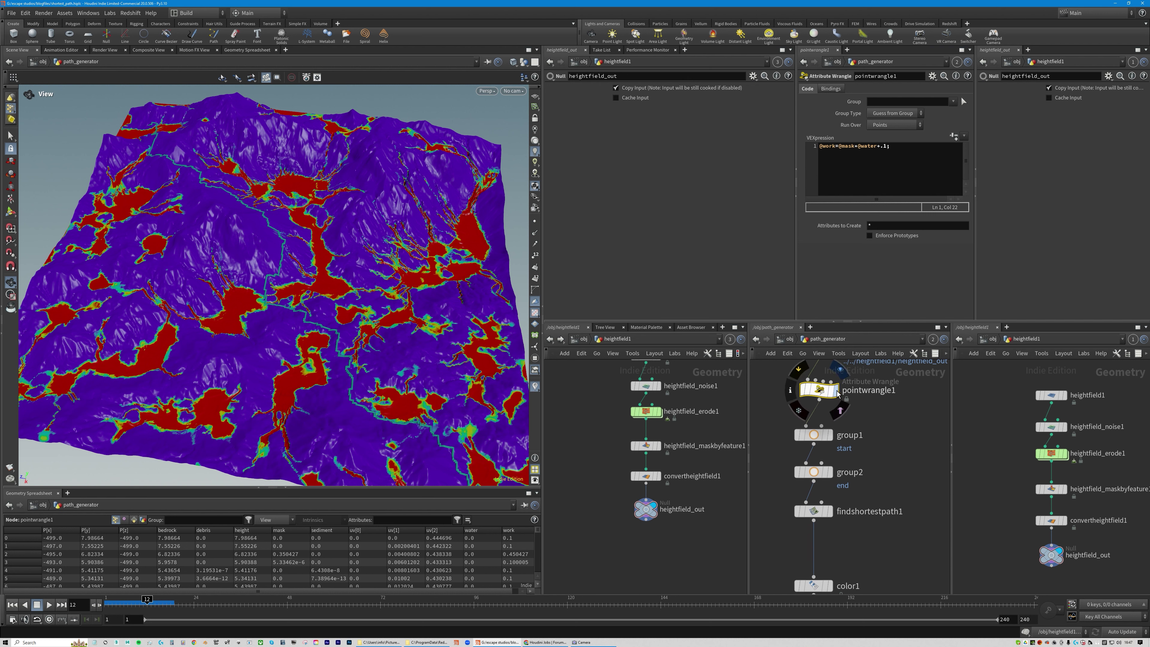
{"action": "mouse_move", "coordinate": [818, 388]}
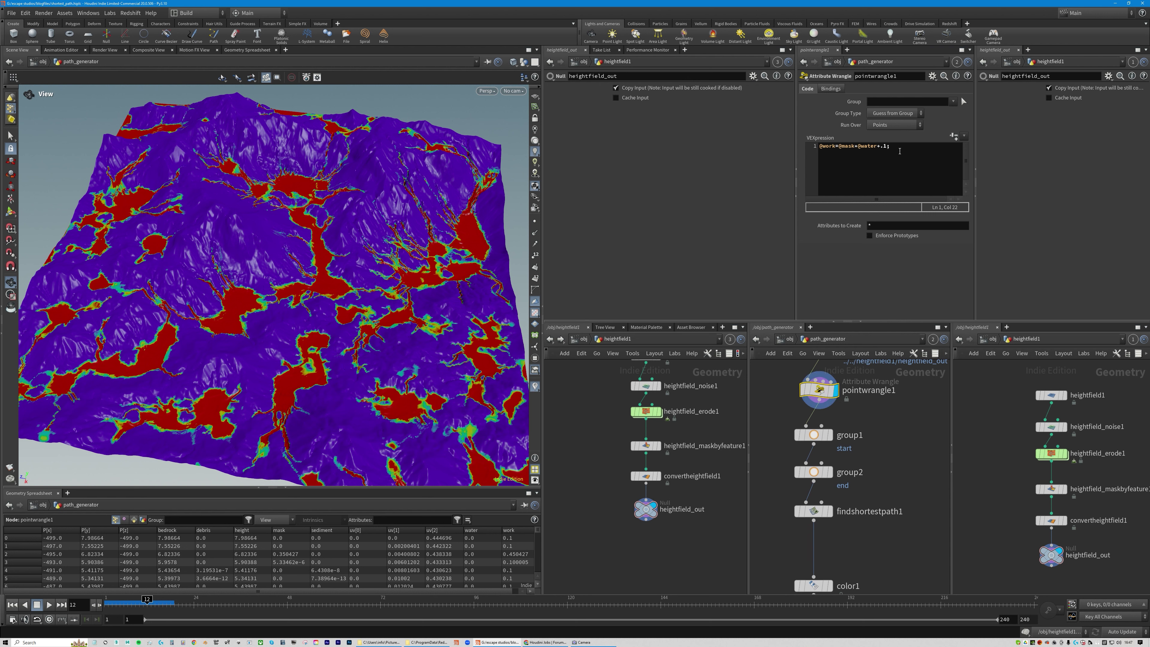
{"action": "left_click", "coordinate": [900, 151]}
{"action": "scroll", "coordinate": [848, 501], "scroll_direction": "down", "scroll_amount": 3}
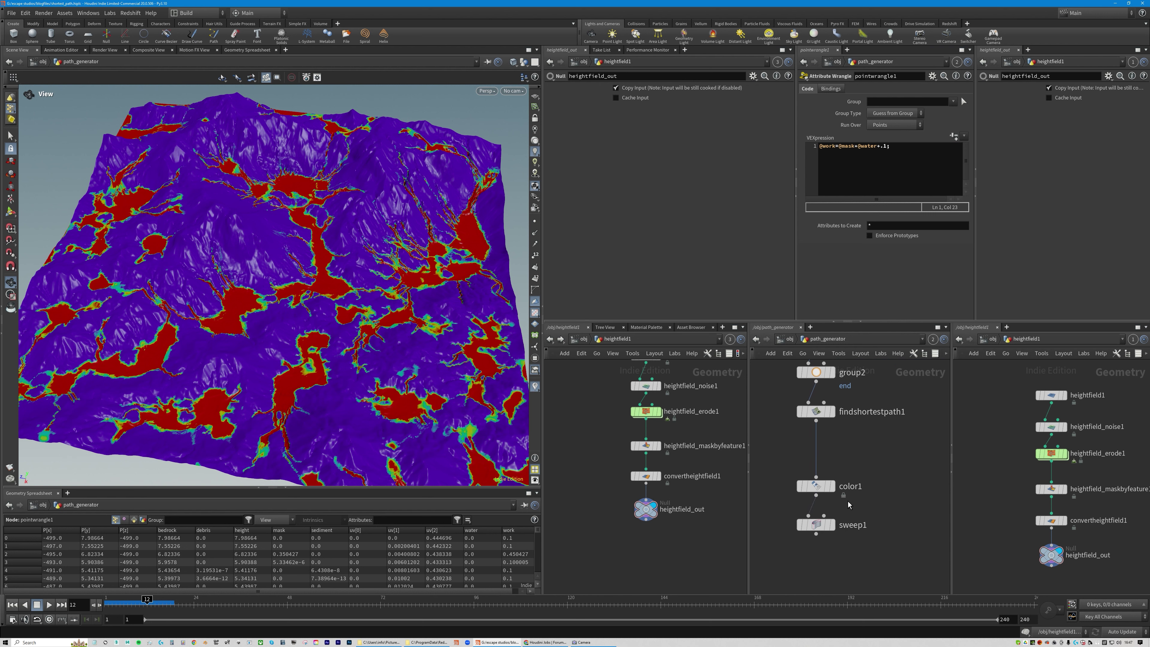
{"action": "left_click", "coordinate": [831, 524]}
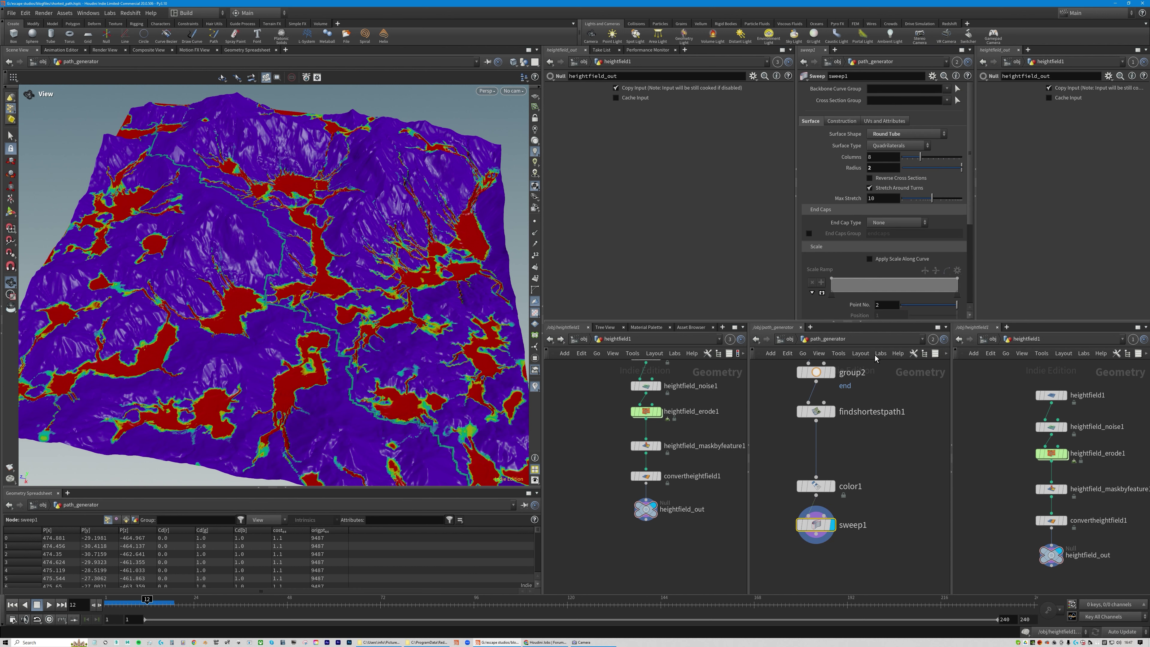
{"action": "scroll", "coordinate": [882, 471], "scroll_direction": "up", "scroll_amount": 1}
{"action": "scroll", "coordinate": [890, 471], "scroll_direction": "up", "scroll_amount": 1}
{"action": "scroll", "coordinate": [888, 462], "scroll_direction": "up", "scroll_amount": 1}
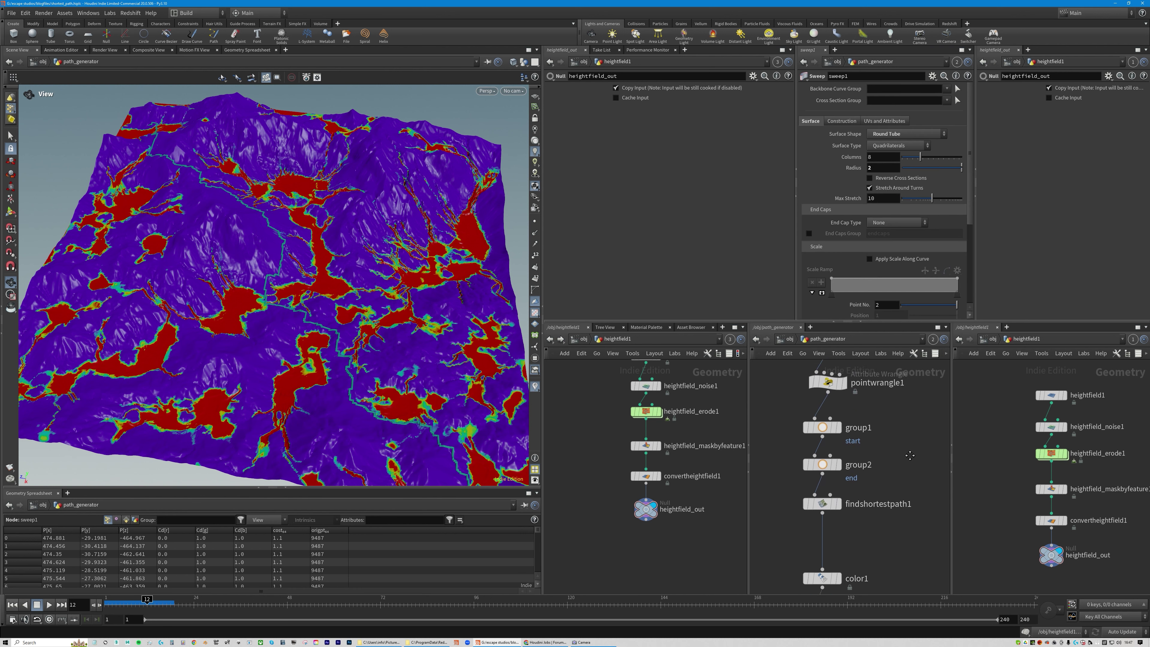
{"action": "scroll", "coordinate": [885, 453], "scroll_direction": "up", "scroll_amount": 1}
{"action": "left_click", "coordinate": [828, 424]}
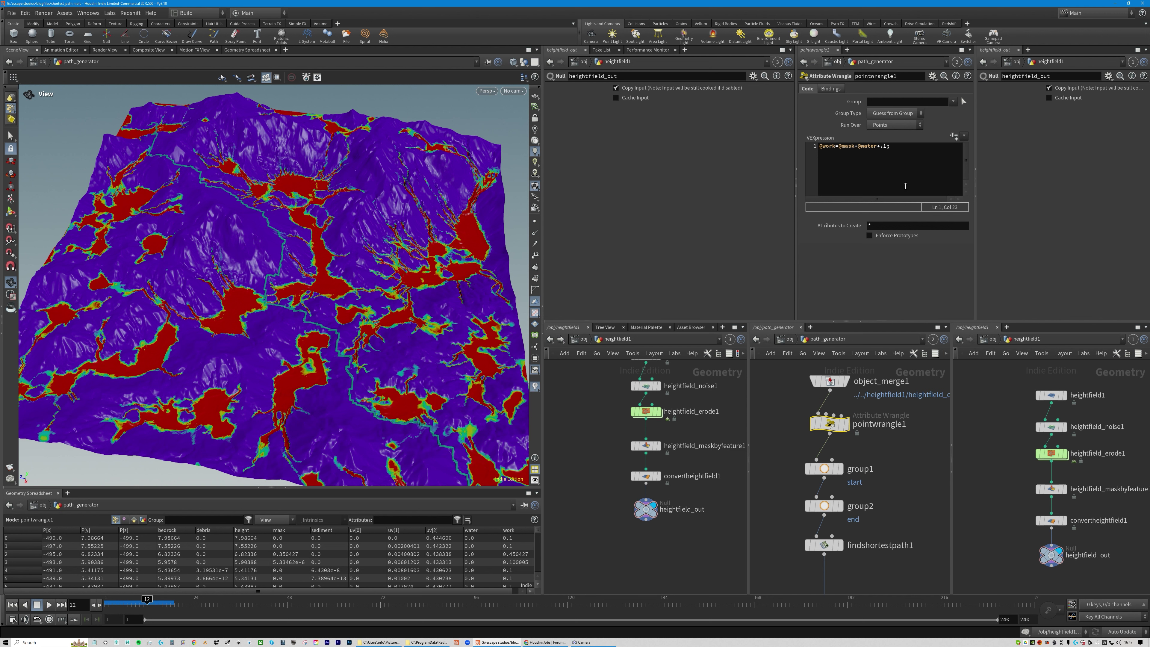
- Test the cost expression without the .1 offset, then undo to restore it
{"action": "left_click", "coordinate": [878, 146]}
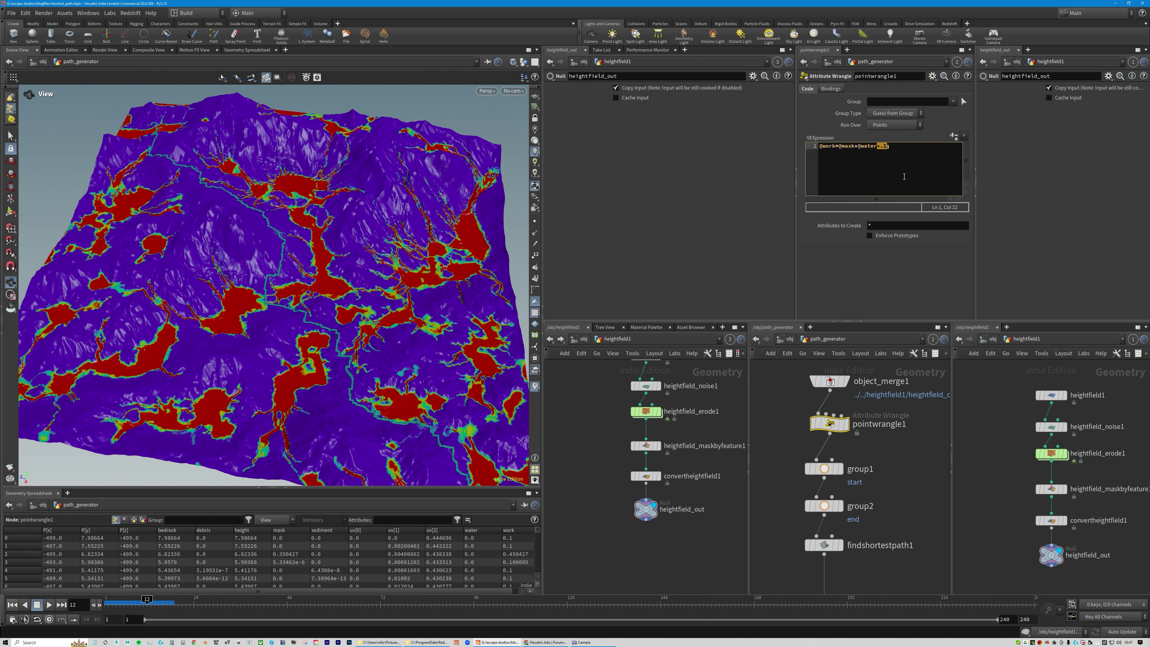
{"action": "left_click", "coordinate": [825, 266]}
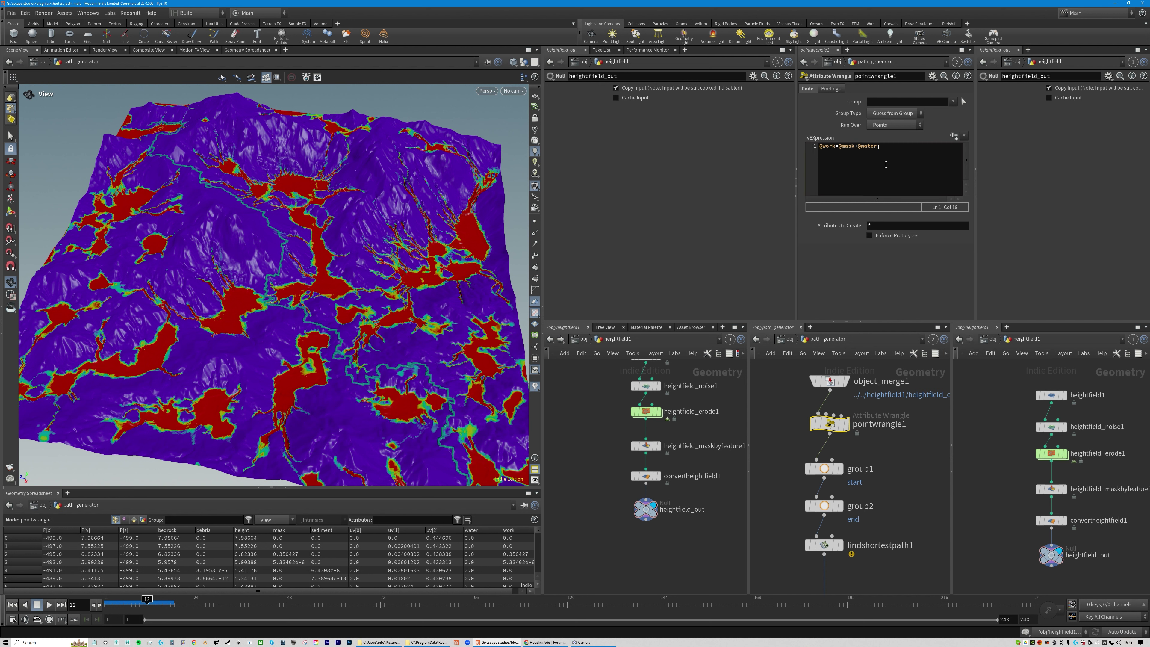
{"action": "left_click", "coordinate": [878, 148]}
{"action": "left_click", "coordinate": [870, 273]}
{"action": "key", "text": "ctrl+z"}
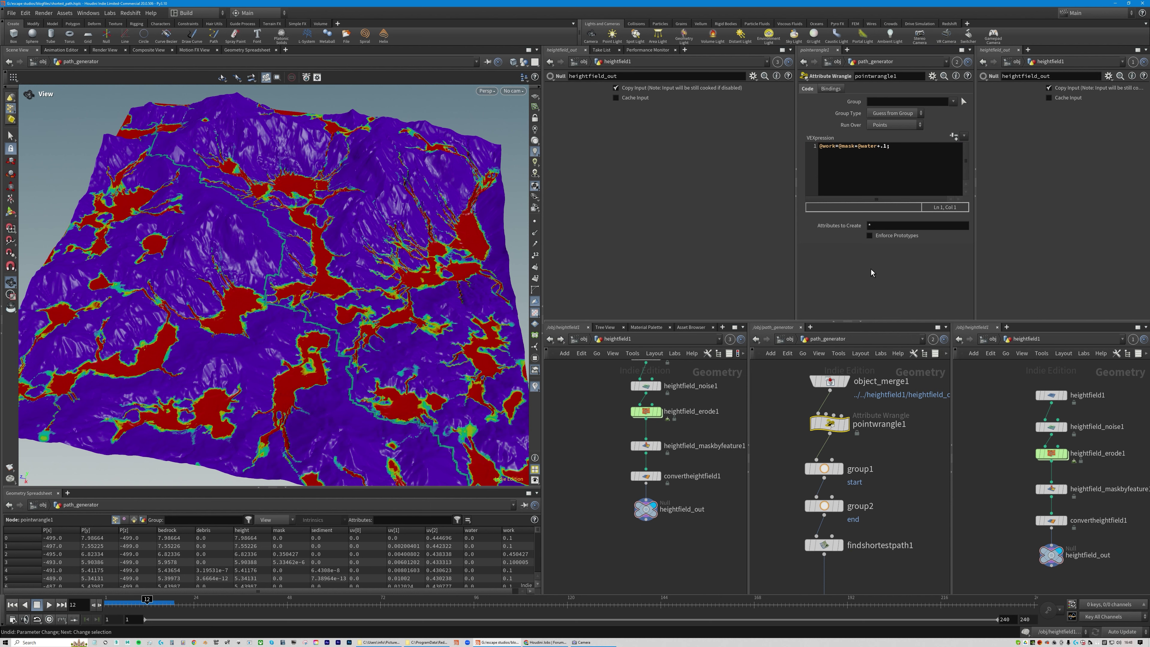
{"action": "mouse_move", "coordinate": [388, 390]}
{"action": "left_mouse_down"}
{"action": "mouse_move", "coordinate": [387, 376]}
{"action": "mouse_move", "coordinate": [293, 293]}
{"action": "mouse_move", "coordinate": [295, 245]}
{"action": "mouse_move", "coordinate": [357, 308]}
{"action": "mouse_move", "coordinate": [416, 330]}
{"action": "left_mouse_up"}
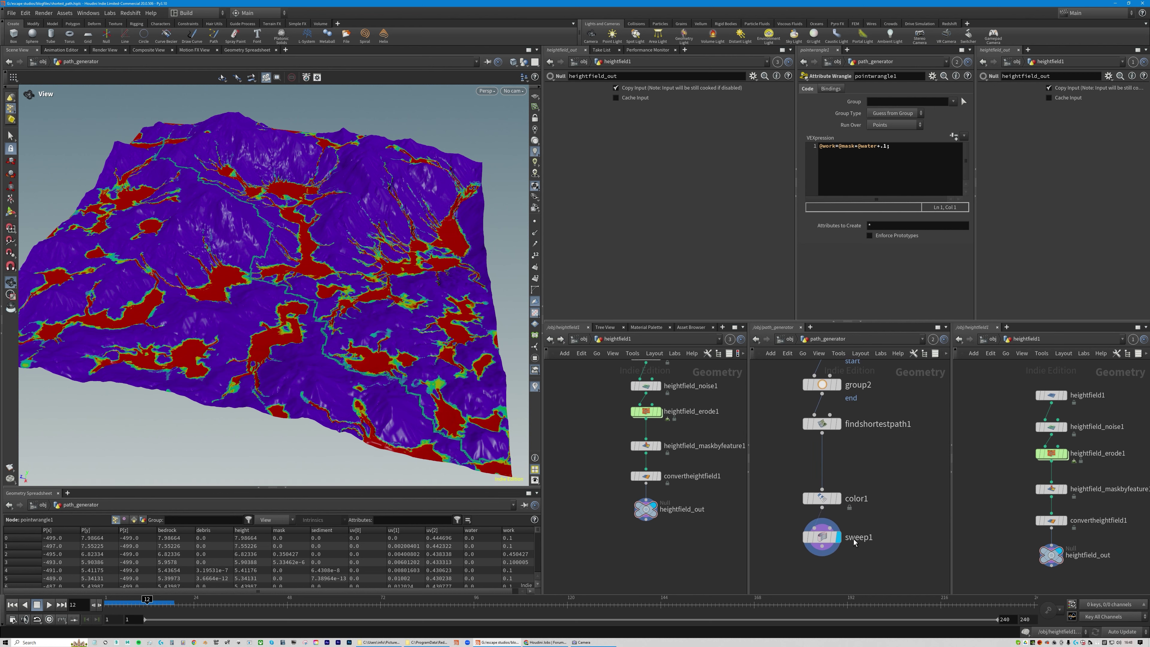
- Select sweep1 and zoom in on the tube's route across the terrain
{"action": "left_click", "coordinate": [825, 538]}
{"action": "scroll", "coordinate": [898, 468], "scroll_direction": "up", "scroll_amount": 3}
{"action": "scroll", "coordinate": [900, 451], "scroll_direction": "up", "scroll_amount": 3}
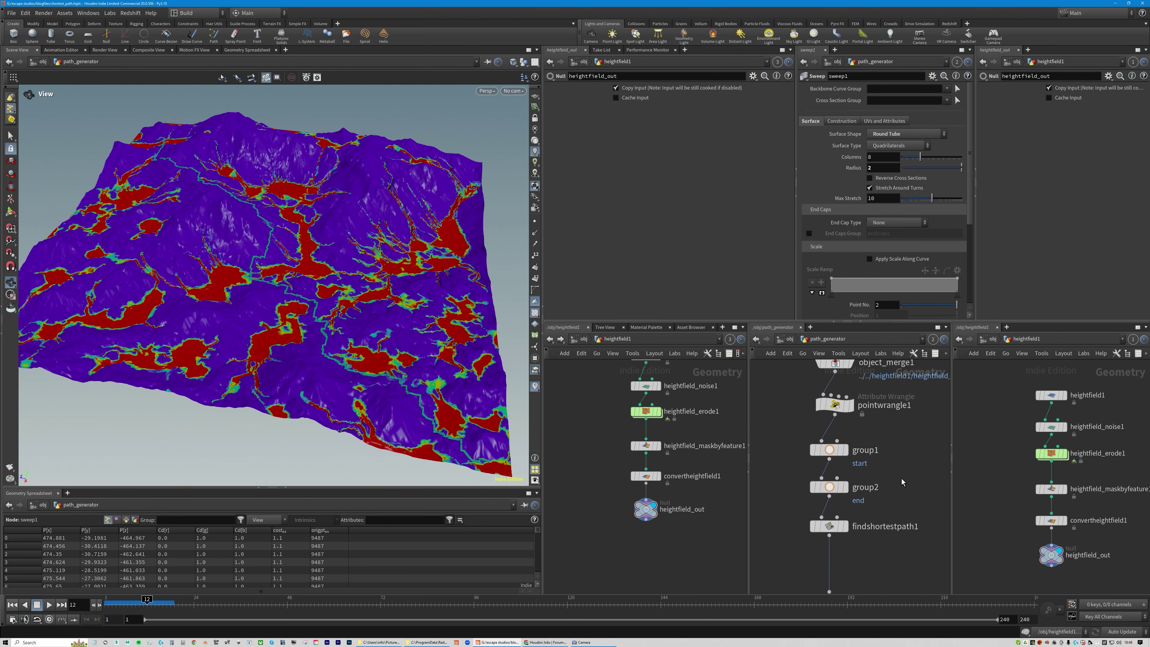
{"action": "scroll", "coordinate": [311, 340], "scroll_direction": "up", "scroll_amount": 2}
{"action": "scroll", "coordinate": [317, 340], "scroll_direction": "up", "scroll_amount": 2}
{"action": "scroll", "coordinate": [323, 339], "scroll_direction": "up", "scroll_amount": 2}
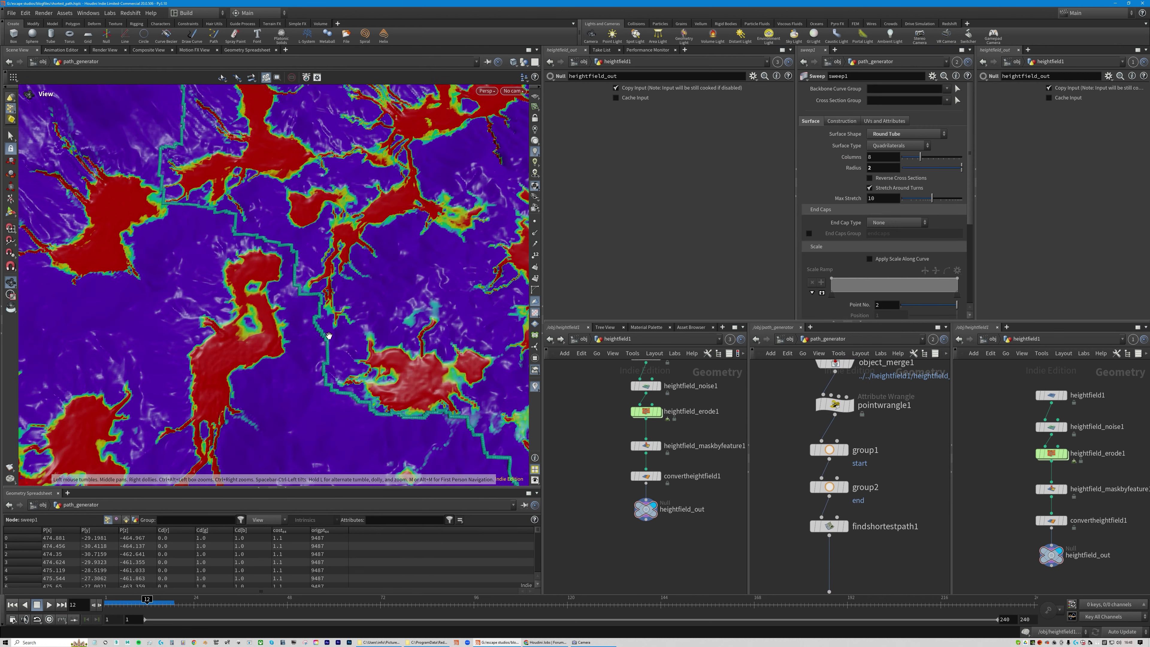
{"action": "scroll", "coordinate": [333, 338], "scroll_direction": "up", "scroll_amount": 2}
{"action": "scroll", "coordinate": [334, 339], "scroll_direction": "up", "scroll_amount": 2}
{"action": "scroll", "coordinate": [337, 342], "scroll_direction": "up", "scroll_amount": 2}
{"action": "scroll", "coordinate": [343, 349], "scroll_direction": "up", "scroll_amount": 2}
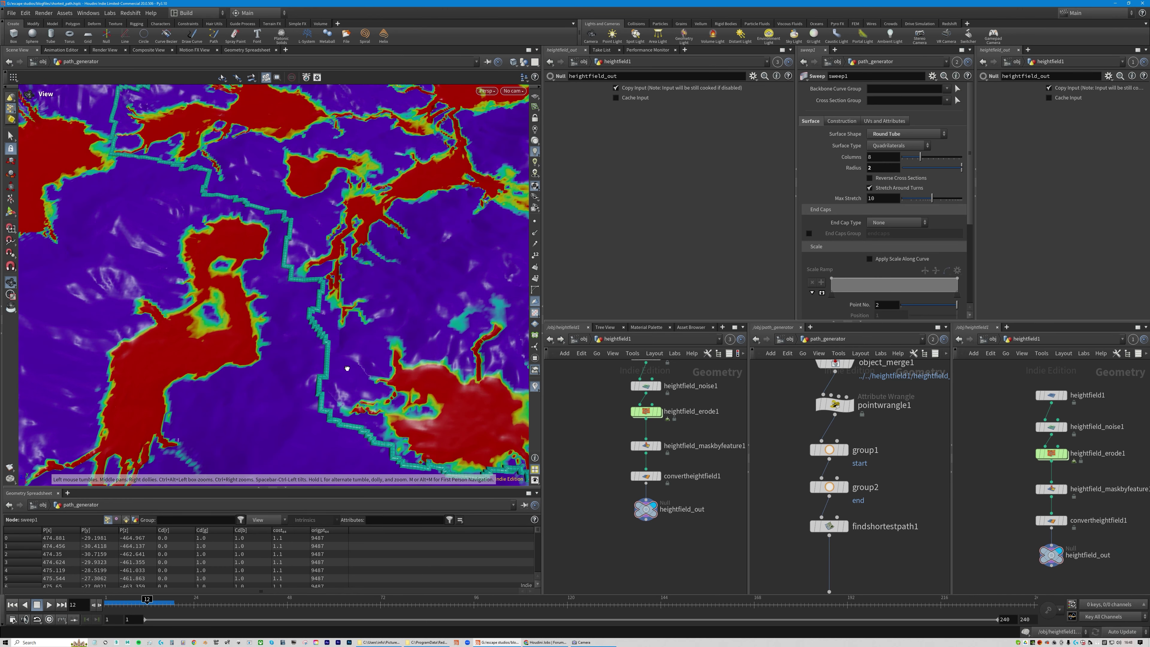
{"action": "scroll", "coordinate": [350, 372], "scroll_direction": "up", "scroll_amount": 2}
{"action": "scroll", "coordinate": [351, 376], "scroll_direction": "down", "scroll_amount": 2}
{"action": "scroll", "coordinate": [353, 377], "scroll_direction": "down", "scroll_amount": 2}
{"action": "scroll", "coordinate": [355, 380], "scroll_direction": "down", "scroll_amount": 2}
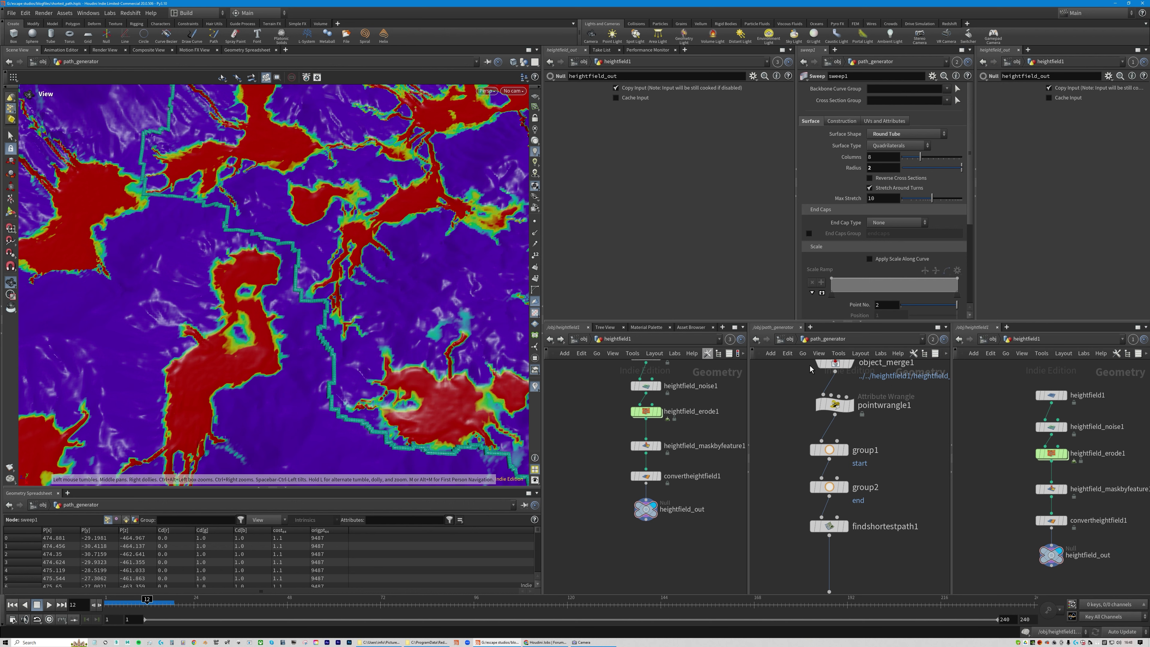
{"action": "mouse_move", "coordinate": [385, 280]}
{"action": "middle_mouse_down"}
{"action": "mouse_move", "coordinate": [408, 285]}
{"action": "mouse_move", "coordinate": [393, 287]}
{"action": "middle_mouse_up"}
{"action": "middle_click_drag", "start_coordinate": [455, 310], "coordinate": [448, 298]}
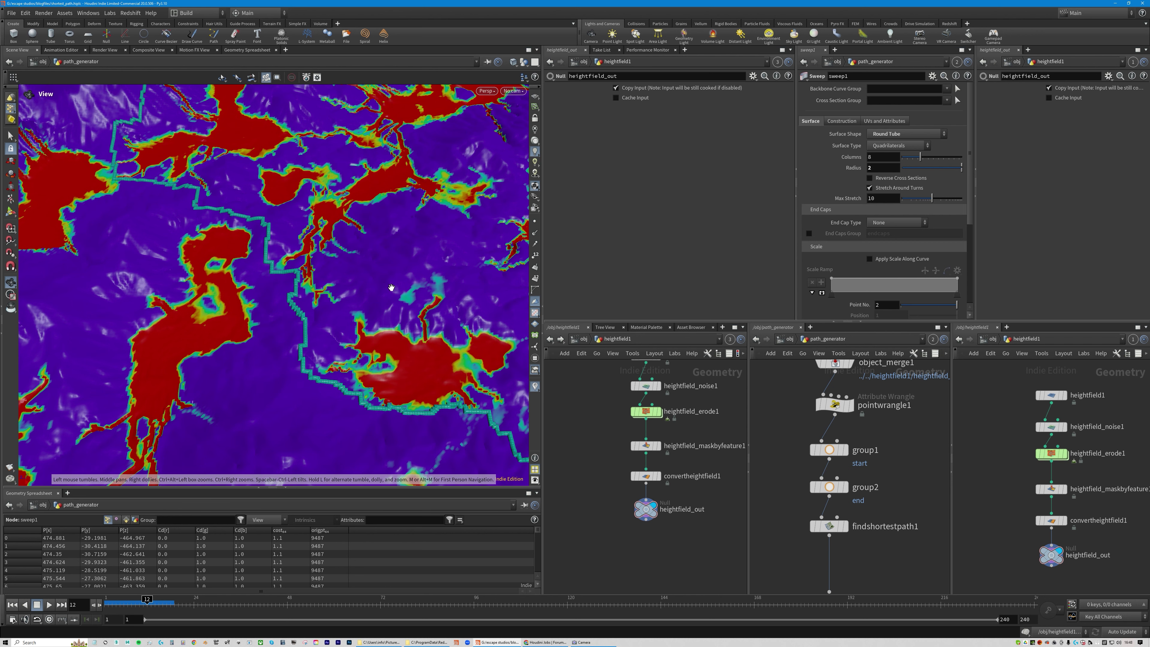
{"action": "left_click_drag", "start_coordinate": [386, 311], "coordinate": [385, 314]}
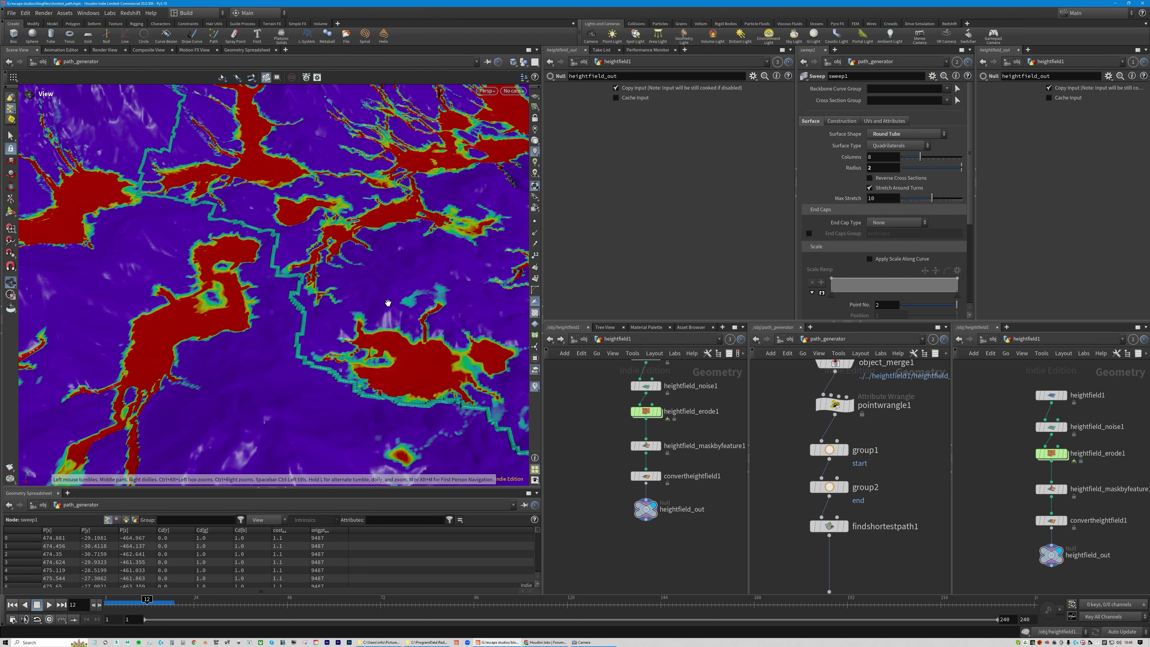
- Move object_merge1 up in the network to make room
{"action": "mouse_move", "coordinate": [878, 438]}
{"action": "middle_mouse_down"}
{"action": "mouse_move", "coordinate": [881, 422]}
{"action": "mouse_move", "coordinate": [897, 444]}
{"action": "middle_mouse_up"}
{"action": "middle_click_drag", "start_coordinate": [831, 374], "coordinate": [832, 403]}
{"action": "left_click_drag", "start_coordinate": [832, 407], "coordinate": [833, 391]}
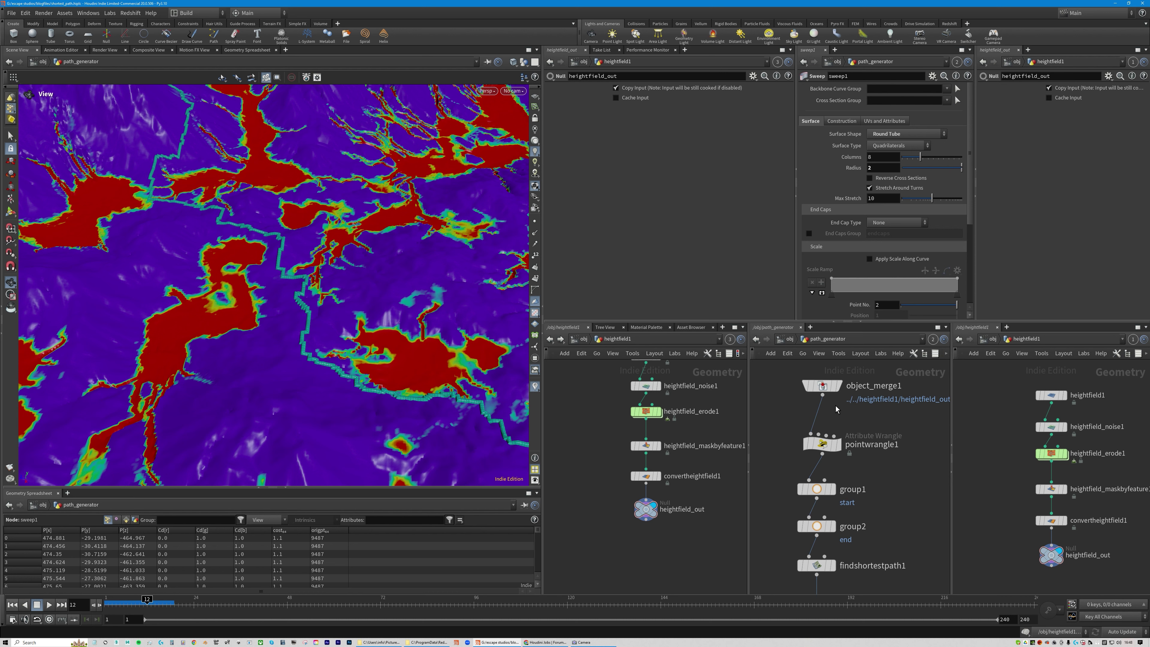
- Add a Labs Fast Remesh node found by searching 'fas'
{"action": "key", "text": "Tab"}
{"action": "key", "text": "Tab"}
{"action": "type", "text": "fas"}
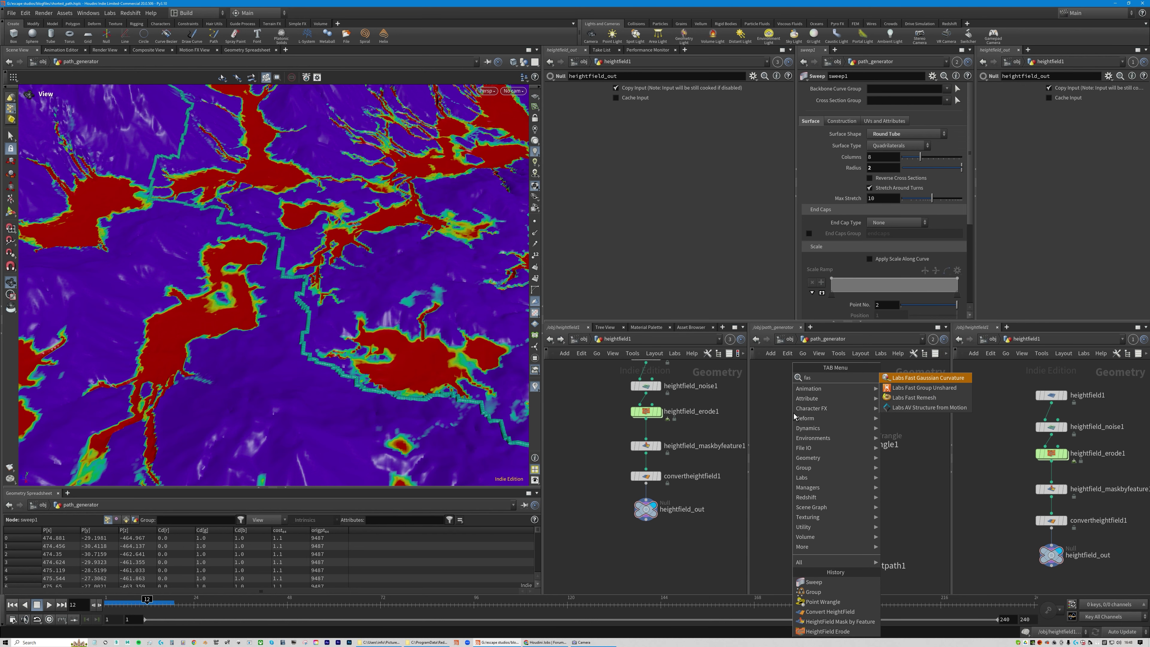
{"action": "left_click", "coordinate": [922, 397]}
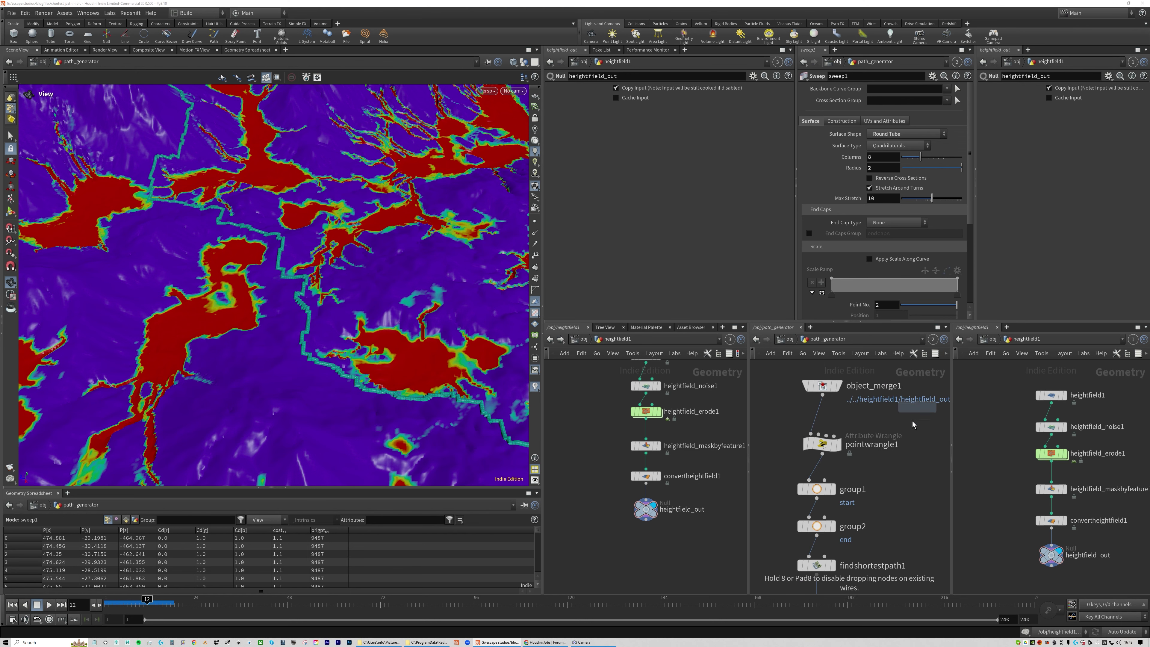
{"action": "left_click", "coordinate": [849, 426]}
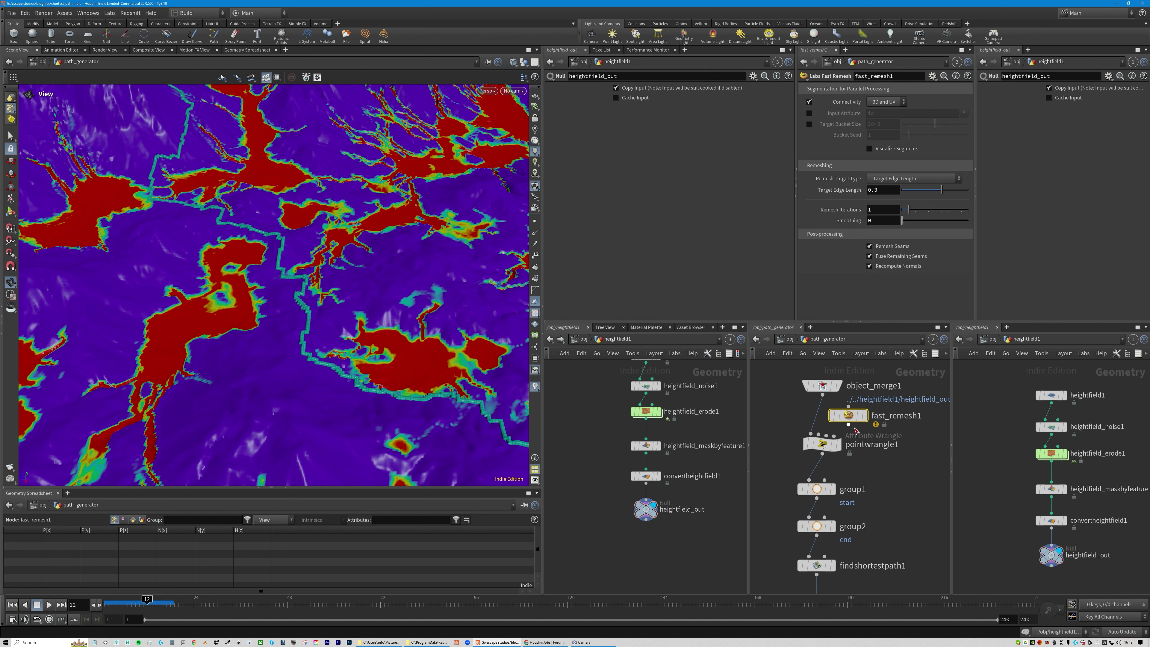
{"action": "left_click_drag", "start_coordinate": [854, 418], "coordinate": [862, 419]}
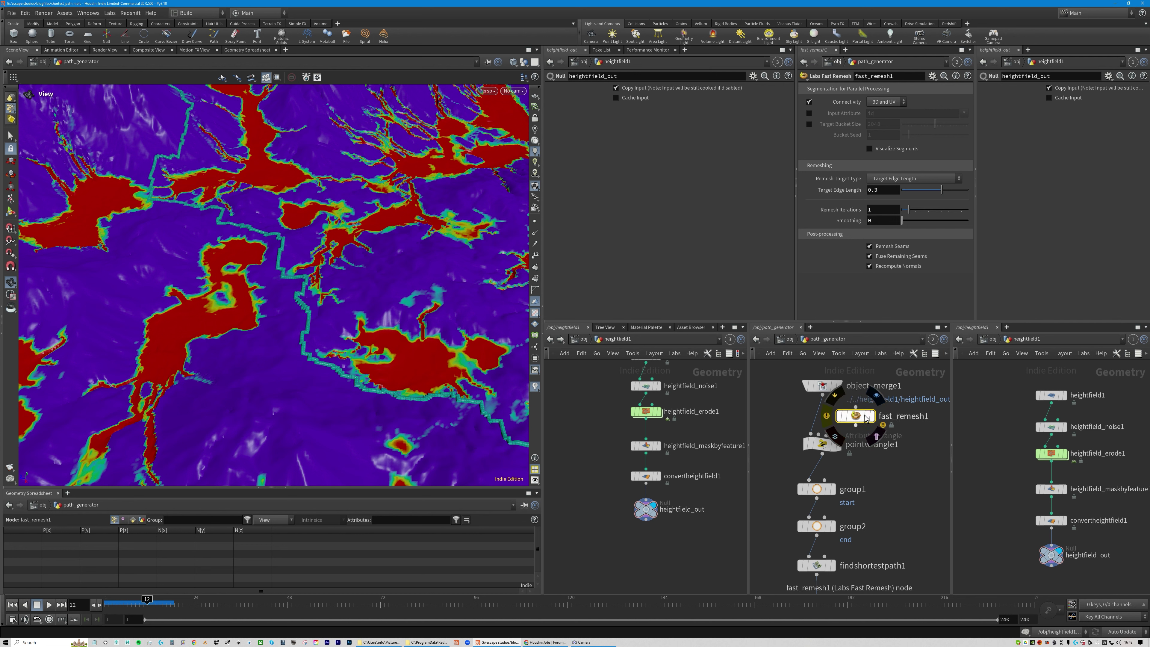
- Set Target Edge Length to 1 and insert fast_remesh1 between object_merge1 and pointwrangle1
{"action": "double_click", "coordinate": [886, 191]}
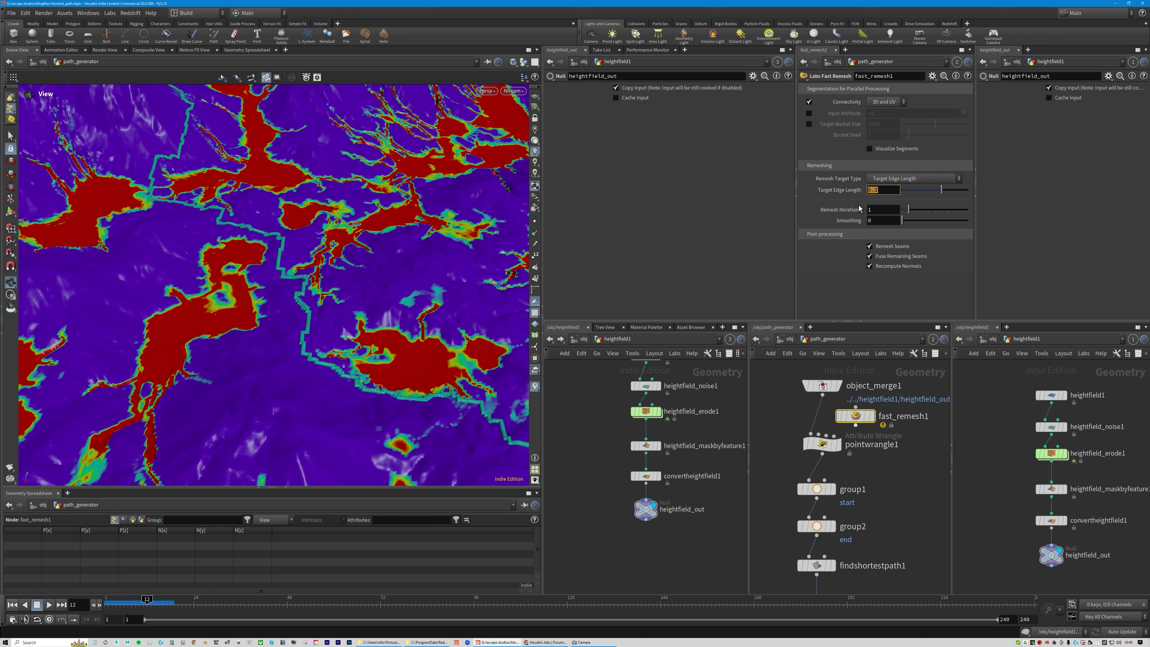
{"action": "type", "text": "1"}
{"action": "key", "text": "Return"}
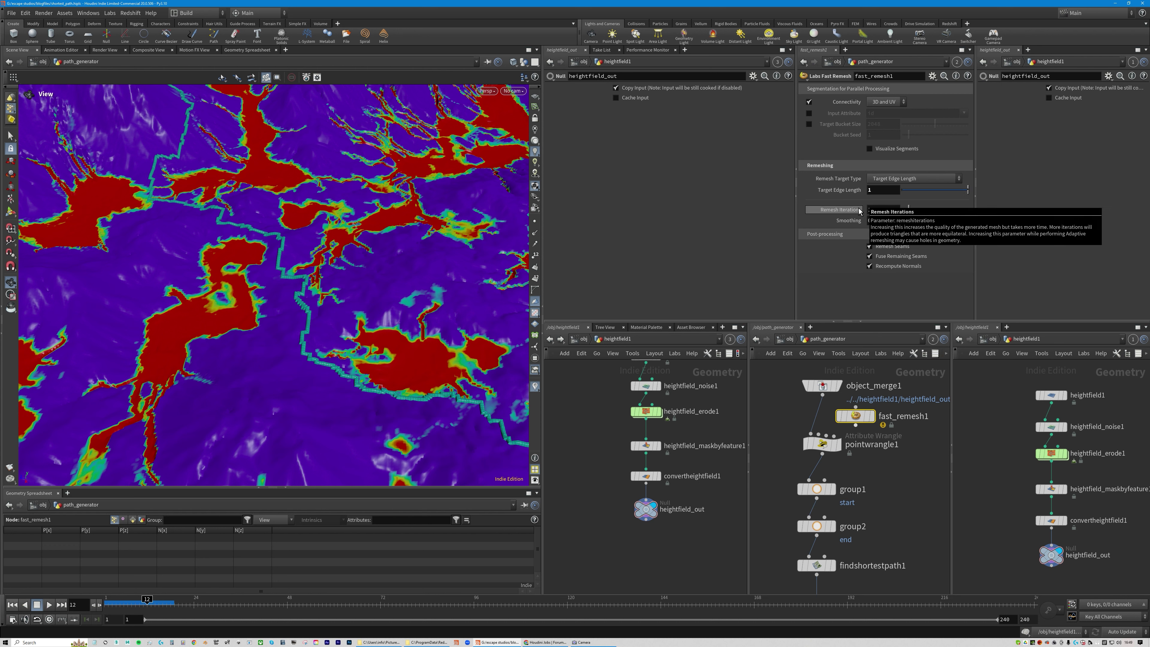
{"action": "left_click_drag", "start_coordinate": [864, 417], "coordinate": [826, 419]}
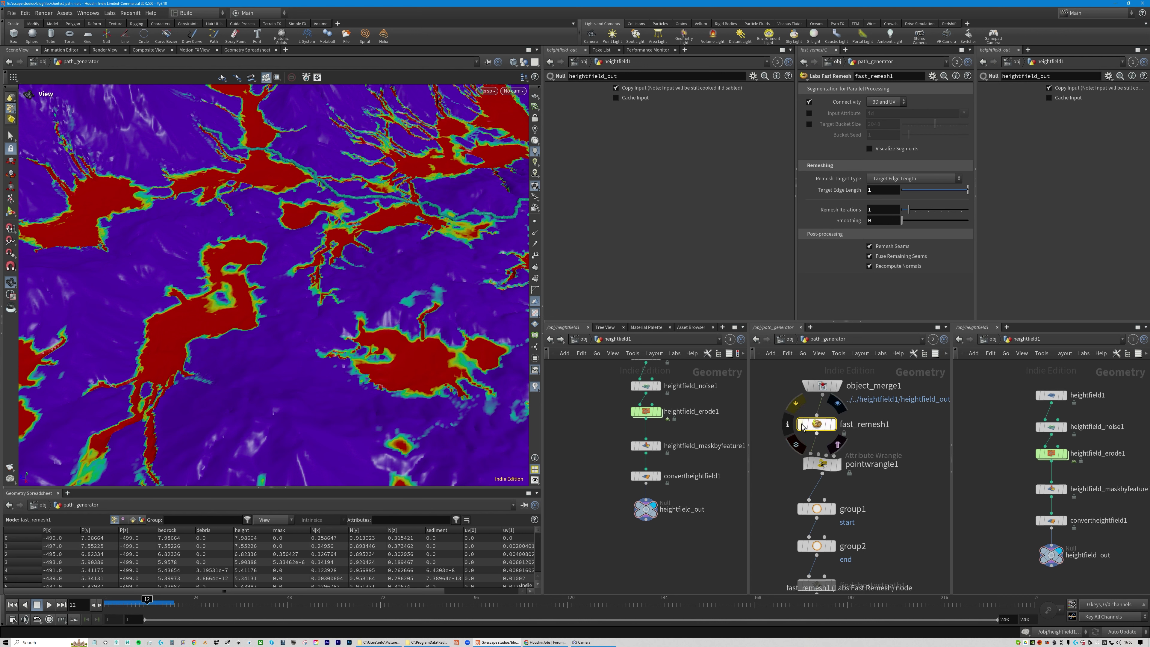
- Freeze fast_remesh1's output and switch the viewport to flat shaded with wireframe
{"action": "left_click", "coordinate": [796, 446]}
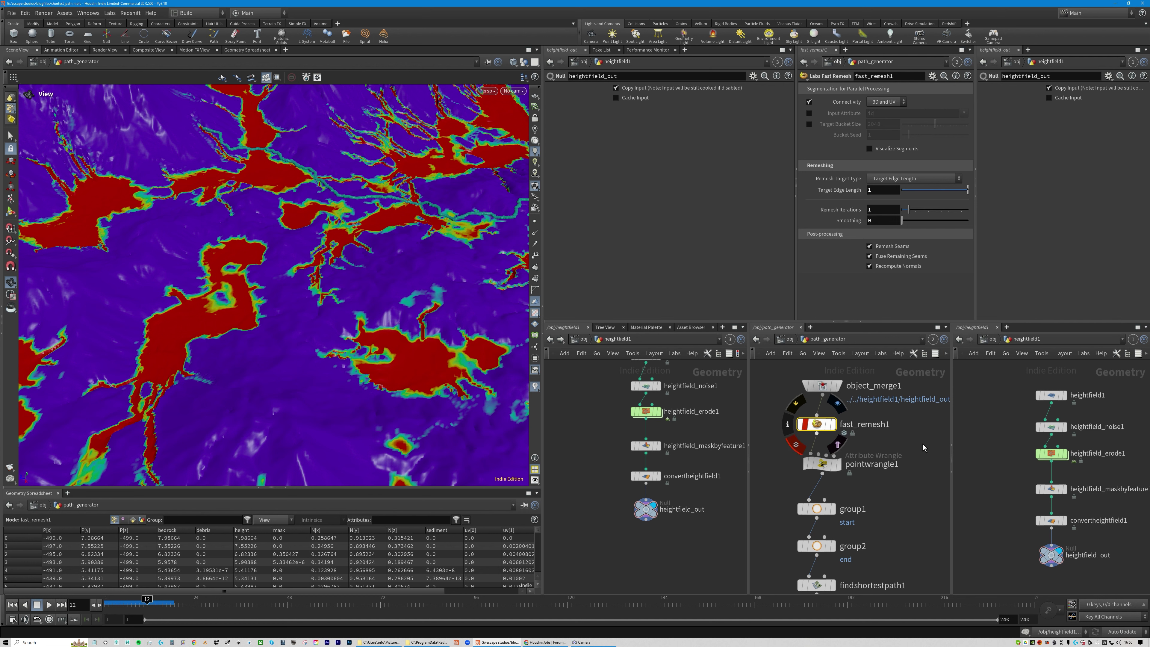
{"action": "left_click", "coordinate": [486, 91]}
{"action": "mouse_move", "coordinate": [491, 125]}
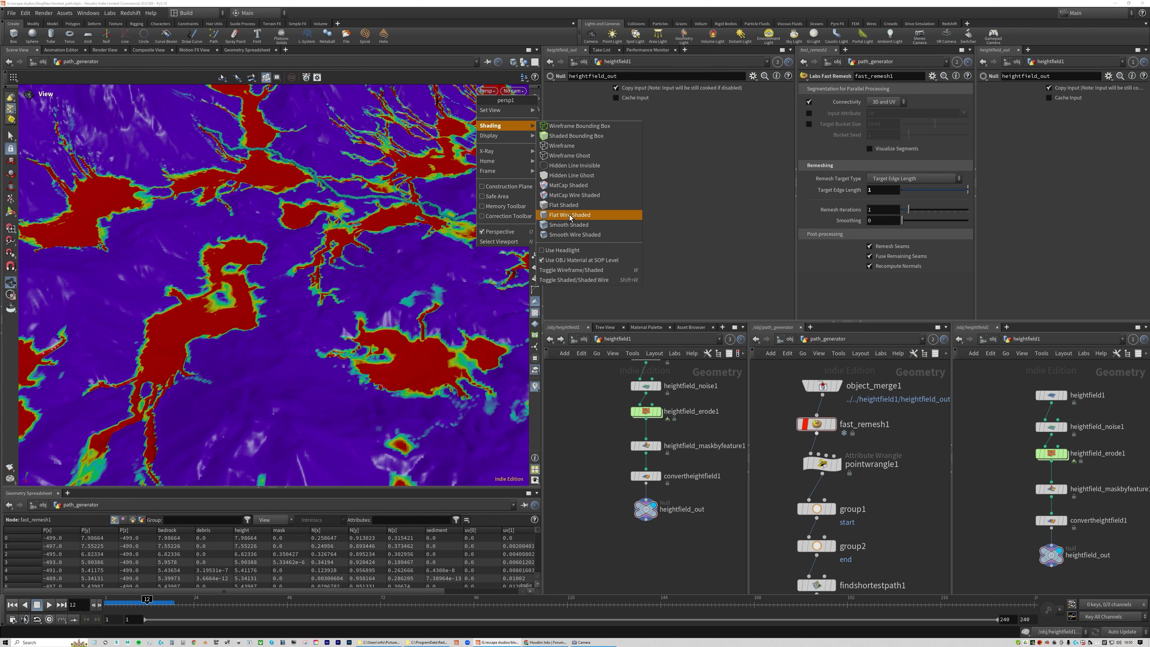
{"action": "left_click", "coordinate": [570, 214]}
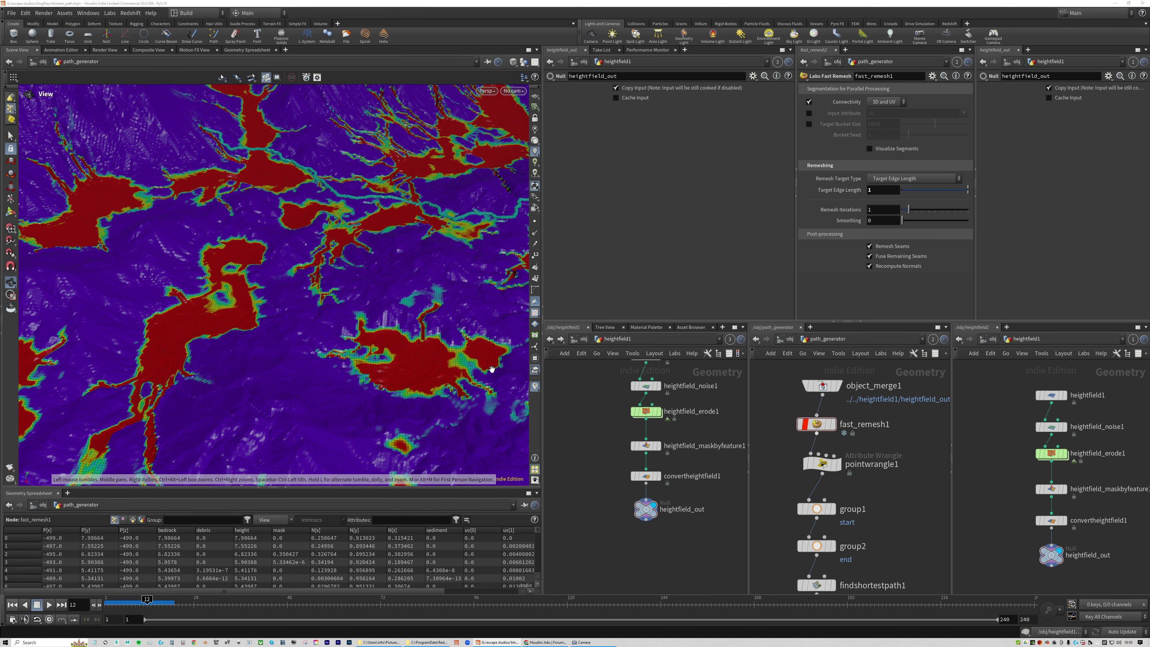
{"action": "left_click", "coordinate": [822, 436]}
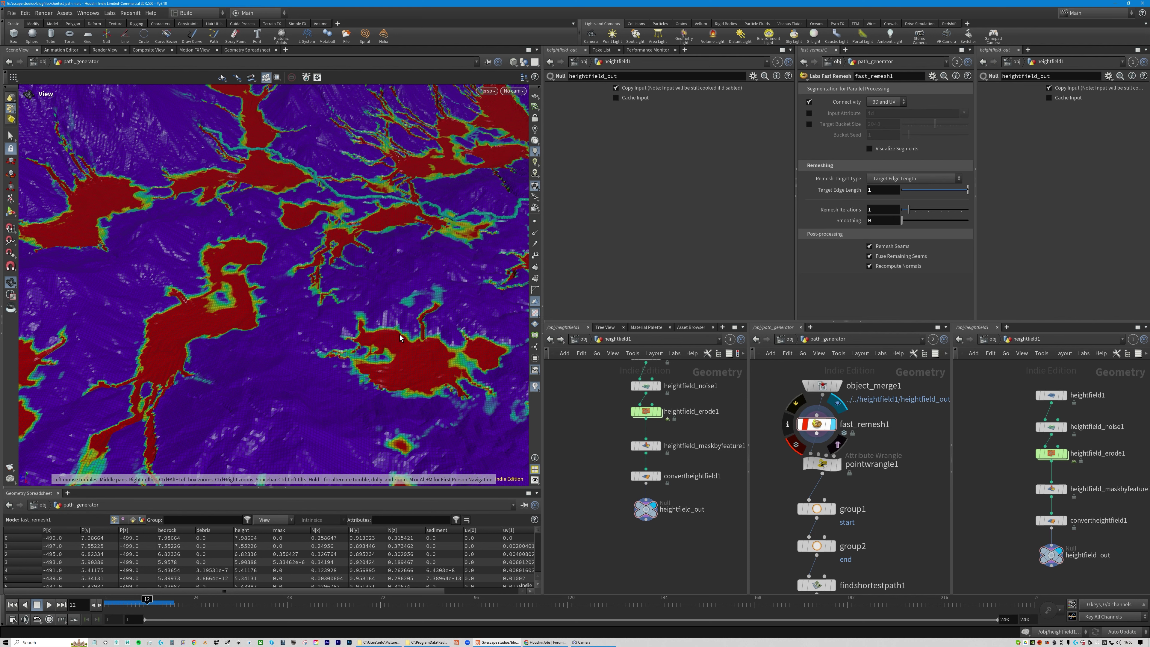
- Go up to /obj and display the remeshed terrain from fast_remesh1
{"action": "scroll", "coordinate": [381, 335], "scroll_direction": "up", "scroll_amount": 3}
{"action": "scroll", "coordinate": [380, 335], "scroll_direction": "up", "scroll_amount": 3}
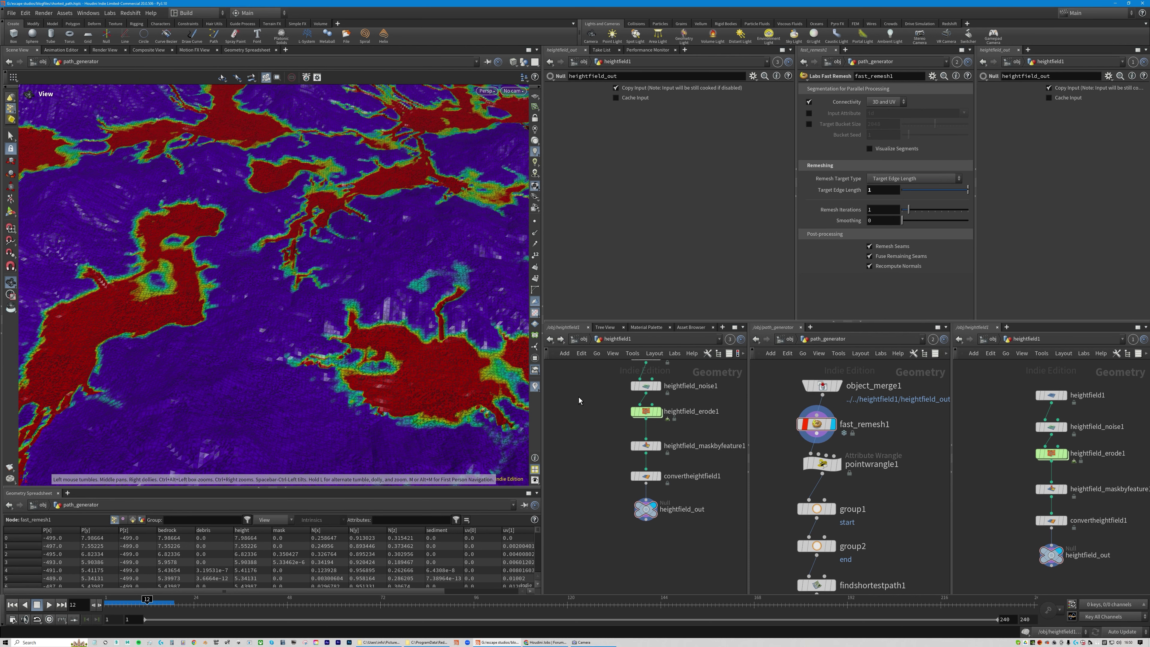
{"action": "left_click", "coordinate": [991, 339]}
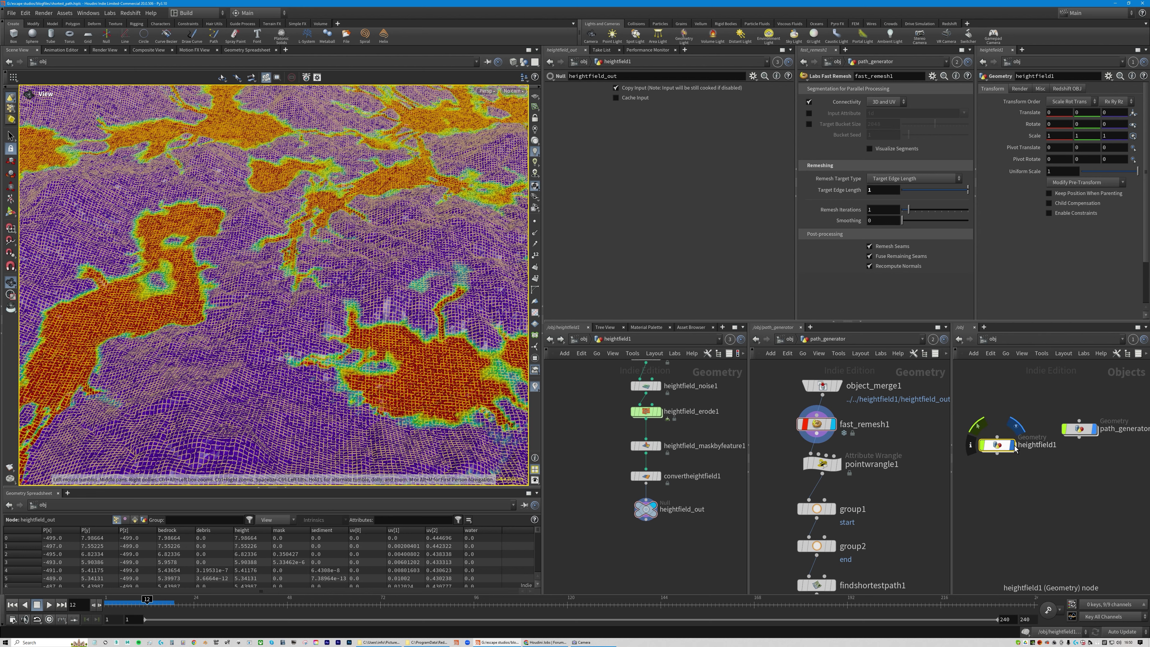
{"action": "scroll", "coordinate": [395, 321], "scroll_direction": "up", "scroll_amount": 2}
{"action": "scroll", "coordinate": [395, 322], "scroll_direction": "up", "scroll_amount": 1}
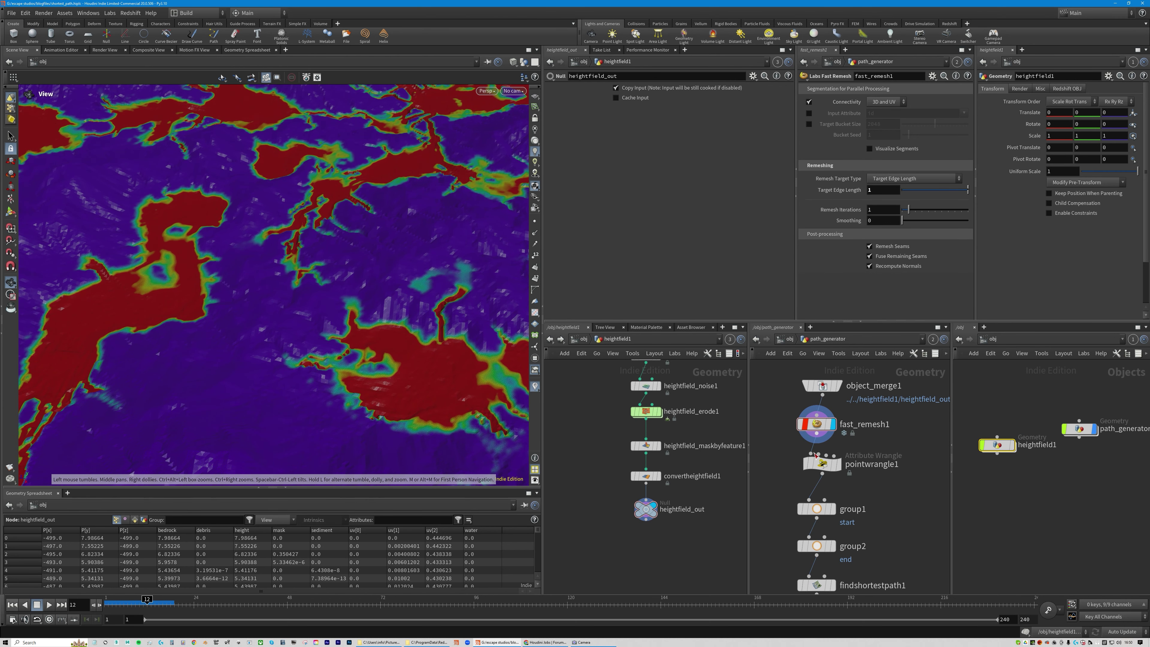
{"action": "left_click", "coordinate": [816, 424]}
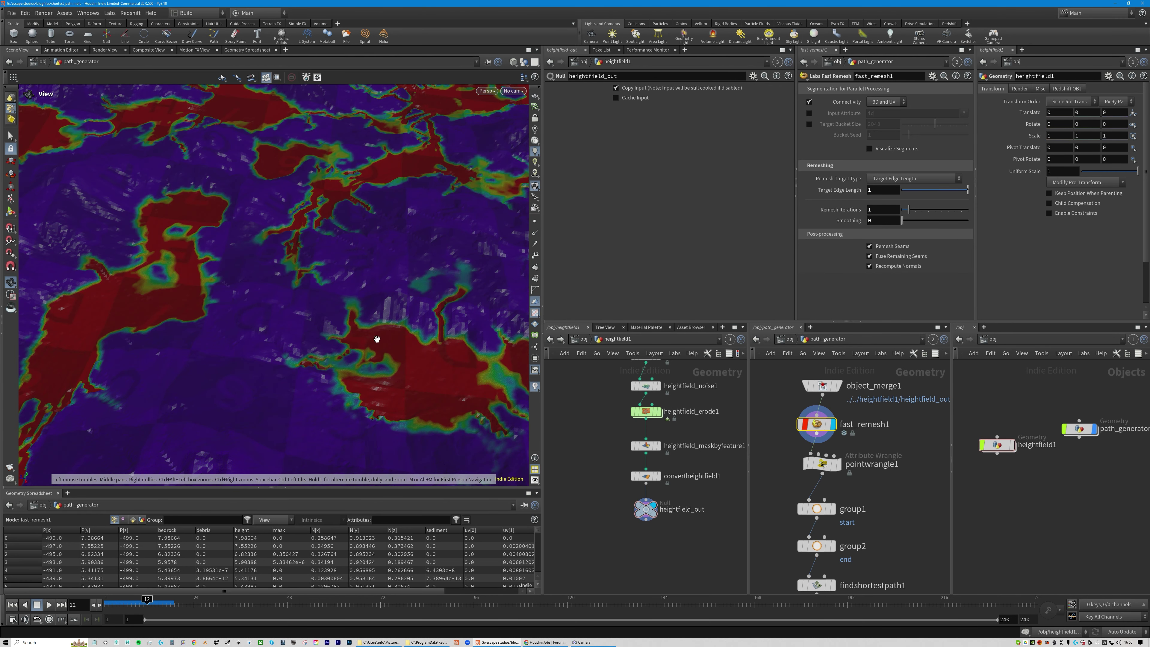
- Zoom in on the remeshed triangles, then zoom out to the whole cost-coloured terrain
{"action": "scroll", "coordinate": [380, 346], "scroll_direction": "up", "scroll_amount": 2}
{"action": "scroll", "coordinate": [378, 346], "scroll_direction": "up", "scroll_amount": 2}
{"action": "scroll", "coordinate": [376, 349], "scroll_direction": "up", "scroll_amount": 2}
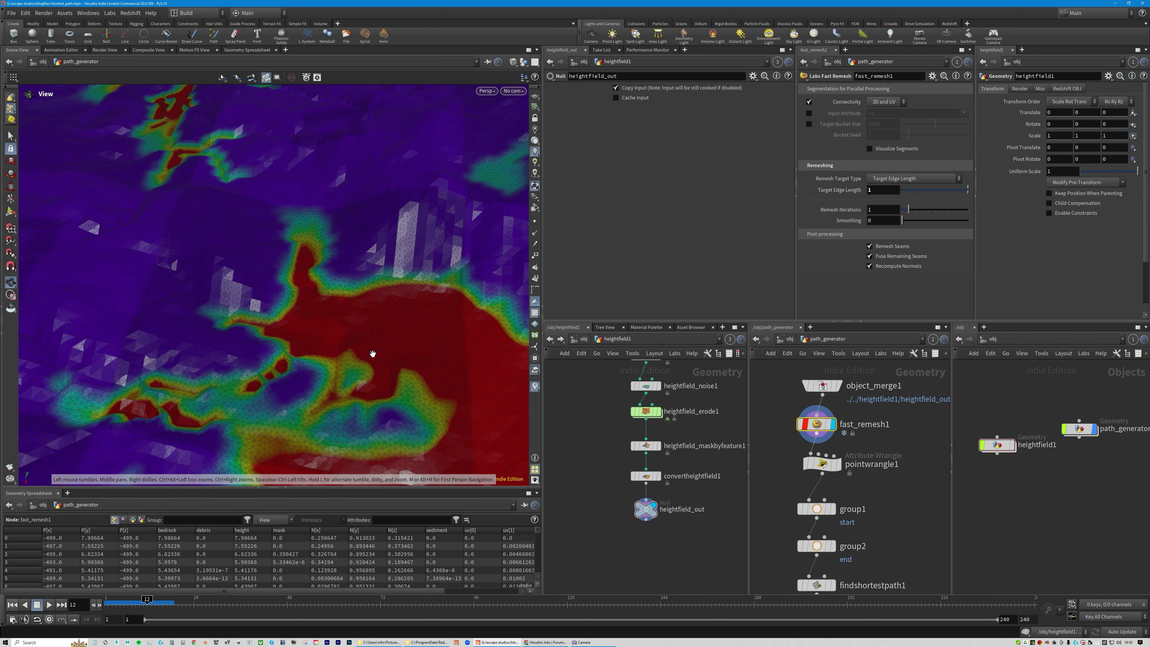
{"action": "scroll", "coordinate": [372, 353], "scroll_direction": "up", "scroll_amount": 2}
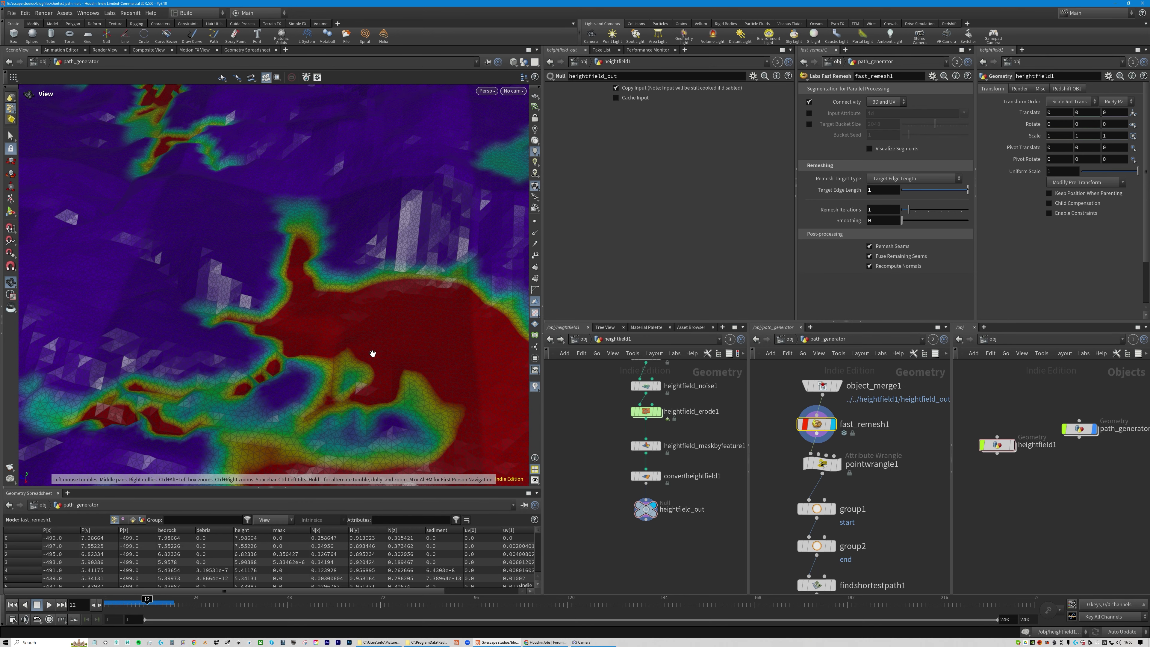
{"action": "scroll", "coordinate": [372, 353], "scroll_direction": "down", "scroll_amount": 2}
{"action": "scroll", "coordinate": [372, 353], "scroll_direction": "down", "scroll_amount": 2}
{"action": "scroll", "coordinate": [372, 353], "scroll_direction": "up", "scroll_amount": 2}
{"action": "scroll", "coordinate": [372, 353], "scroll_direction": "up", "scroll_amount": 2}
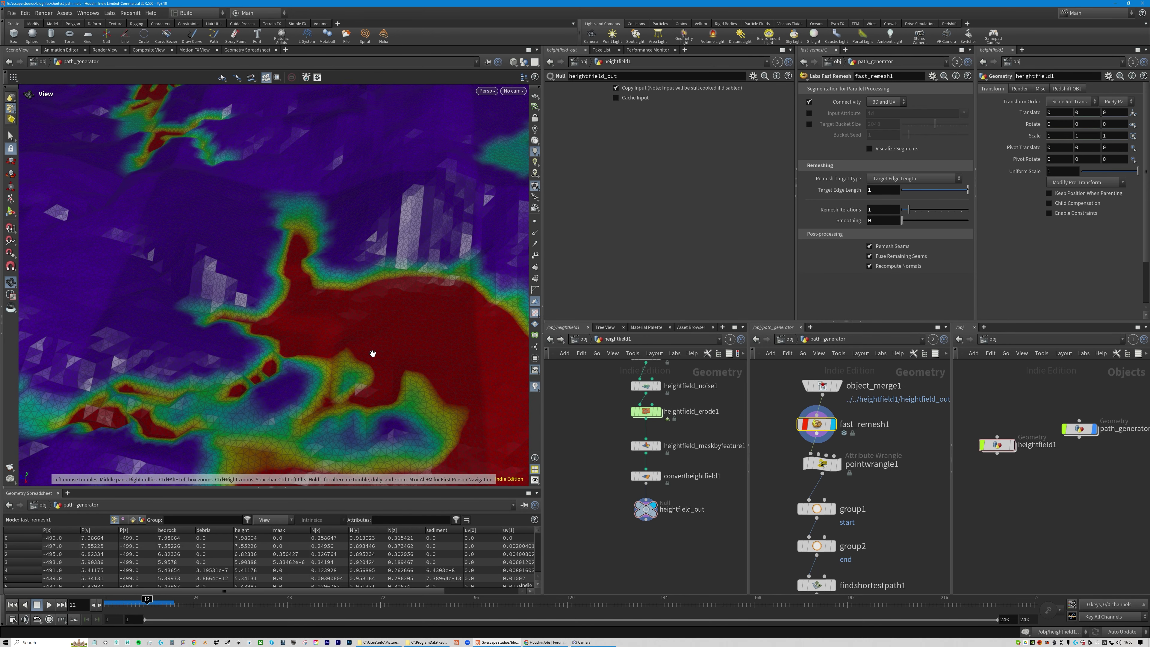
{"action": "scroll", "coordinate": [372, 353], "scroll_direction": "down", "scroll_amount": 2}
{"action": "scroll", "coordinate": [377, 340], "scroll_direction": "down", "scroll_amount": 1}
{"action": "scroll", "coordinate": [375, 344], "scroll_direction": "down", "scroll_amount": 1}
{"action": "scroll", "coordinate": [367, 346], "scroll_direction": "down", "scroll_amount": 2}
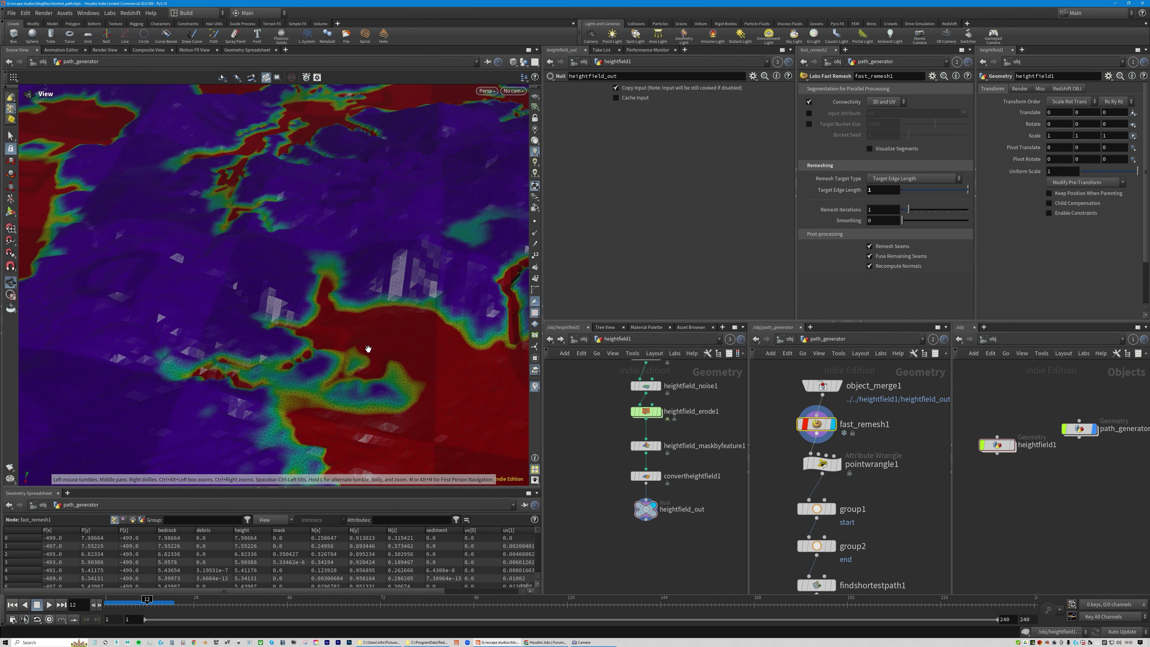
{"action": "scroll", "coordinate": [369, 346], "scroll_direction": "down", "scroll_amount": 2}
{"action": "scroll", "coordinate": [373, 324], "scroll_direction": "down", "scroll_amount": 2}
{"action": "scroll", "coordinate": [441, 321], "scroll_direction": "down", "scroll_amount": 2}
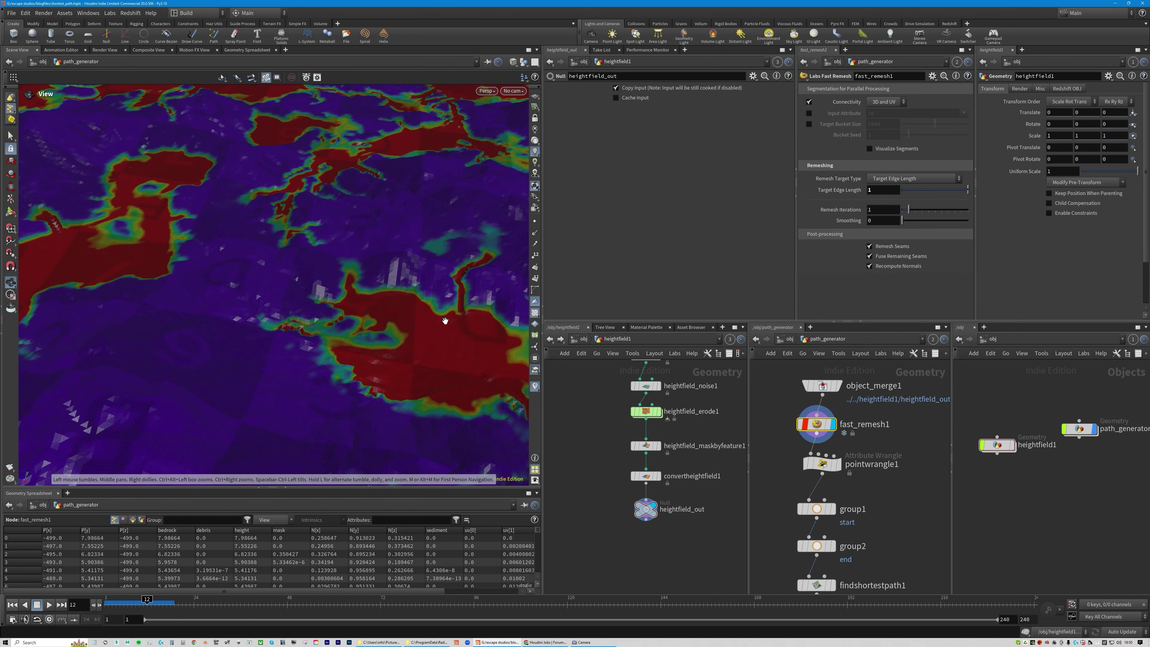
{"action": "scroll", "coordinate": [441, 322], "scroll_direction": "down", "scroll_amount": 2}
{"action": "scroll", "coordinate": [444, 322], "scroll_direction": "down", "scroll_amount": 2}
{"action": "scroll", "coordinate": [445, 325], "scroll_direction": "down", "scroll_amount": 2}
{"action": "scroll", "coordinate": [445, 324], "scroll_direction": "down", "scroll_amount": 2}
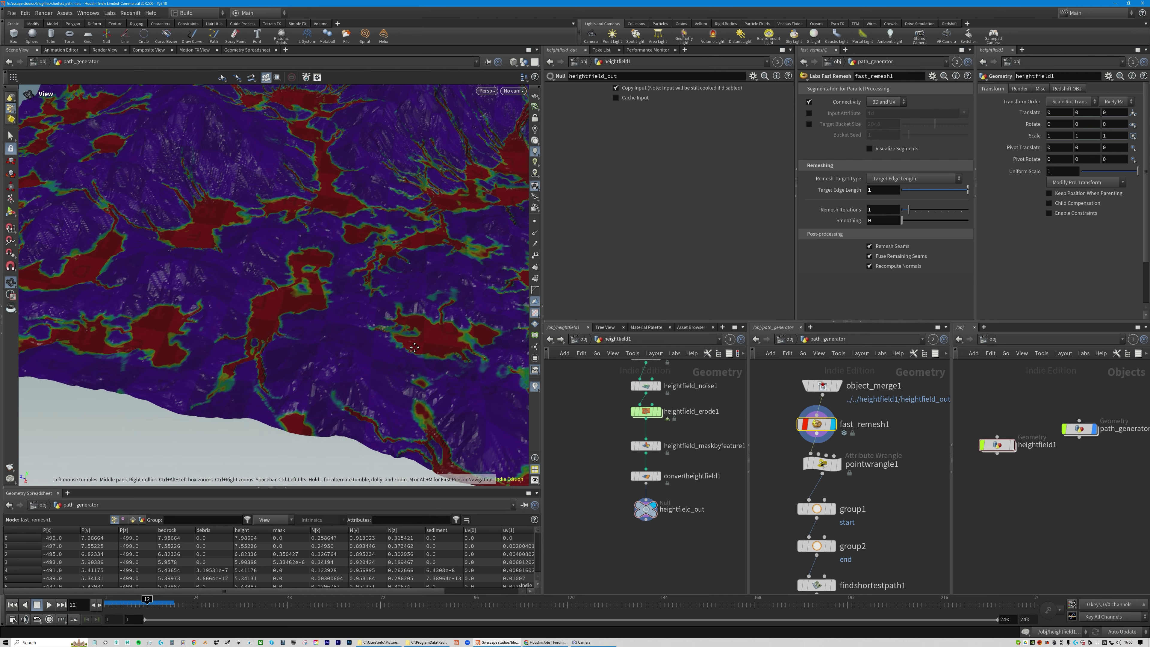
{"action": "scroll", "coordinate": [407, 299], "scroll_direction": "down", "scroll_amount": 2}
{"action": "scroll", "coordinate": [380, 274], "scroll_direction": "down", "scroll_amount": 2}
{"action": "scroll", "coordinate": [393, 286], "scroll_direction": "down", "scroll_amount": 2}
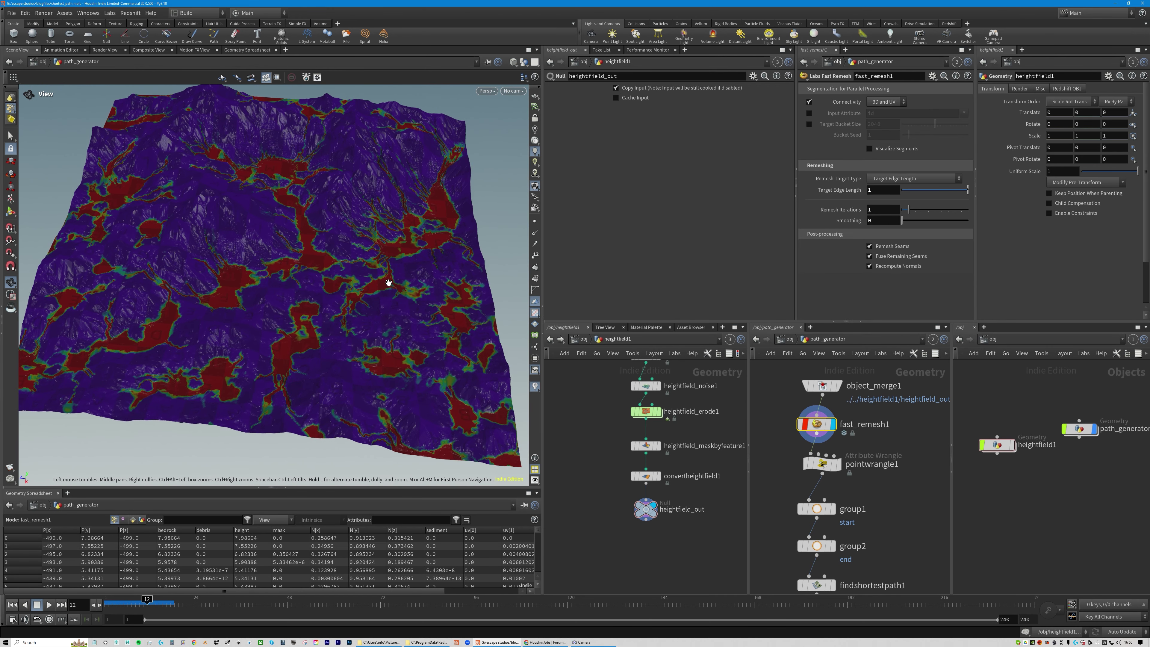
{"action": "scroll", "coordinate": [385, 272], "scroll_direction": "up", "scroll_amount": 2}
{"action": "scroll", "coordinate": [385, 271], "scroll_direction": "up", "scroll_amount": 2}
- Set group1's start group to point 1066569 by picking it on the terrain
{"action": "left_click", "coordinate": [817, 509]}
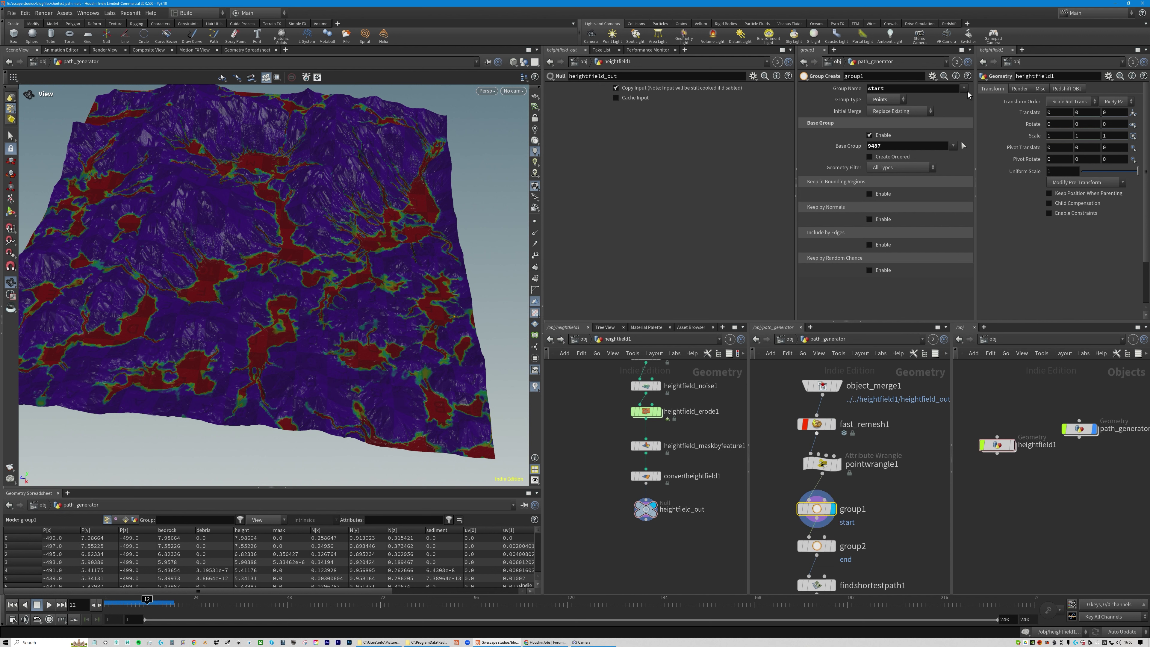
{"action": "left_click", "coordinate": [963, 146]}
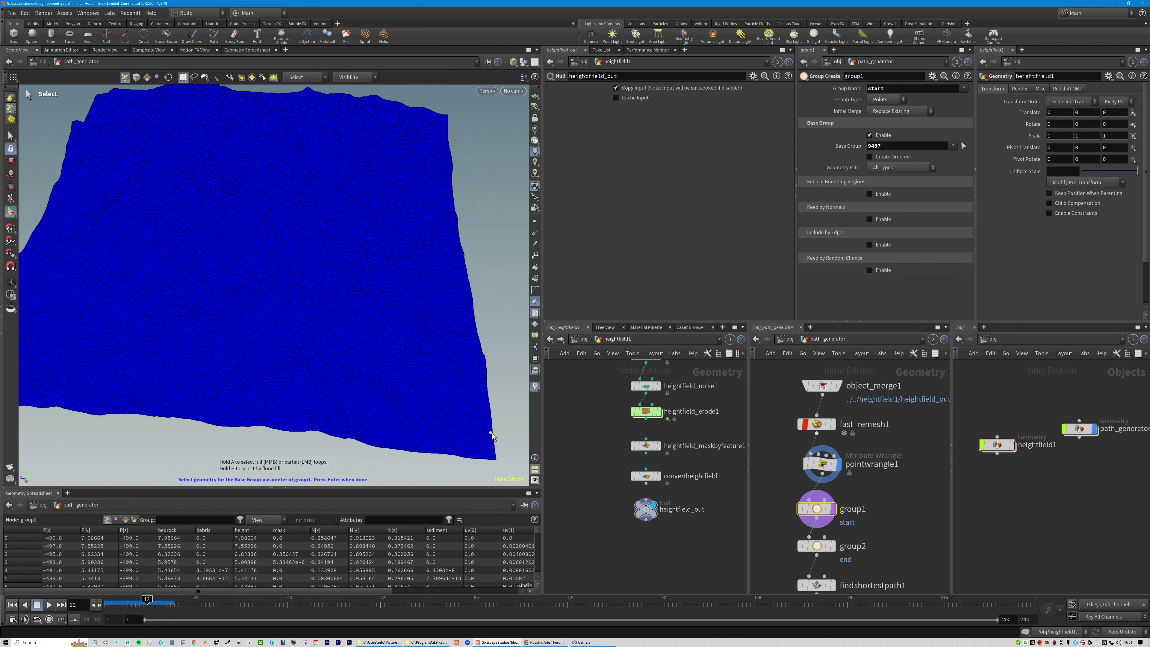
{"action": "key", "text": "Return"}
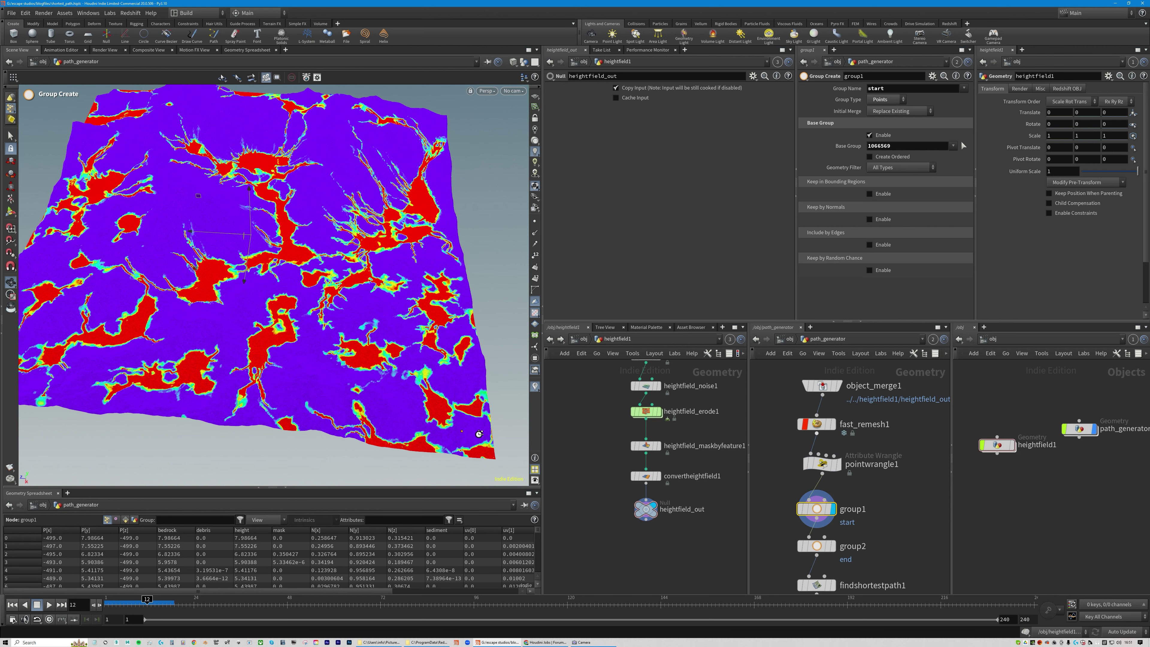
- Set group2's end group to point 213060 and display its result
{"action": "left_click", "coordinate": [828, 551]}
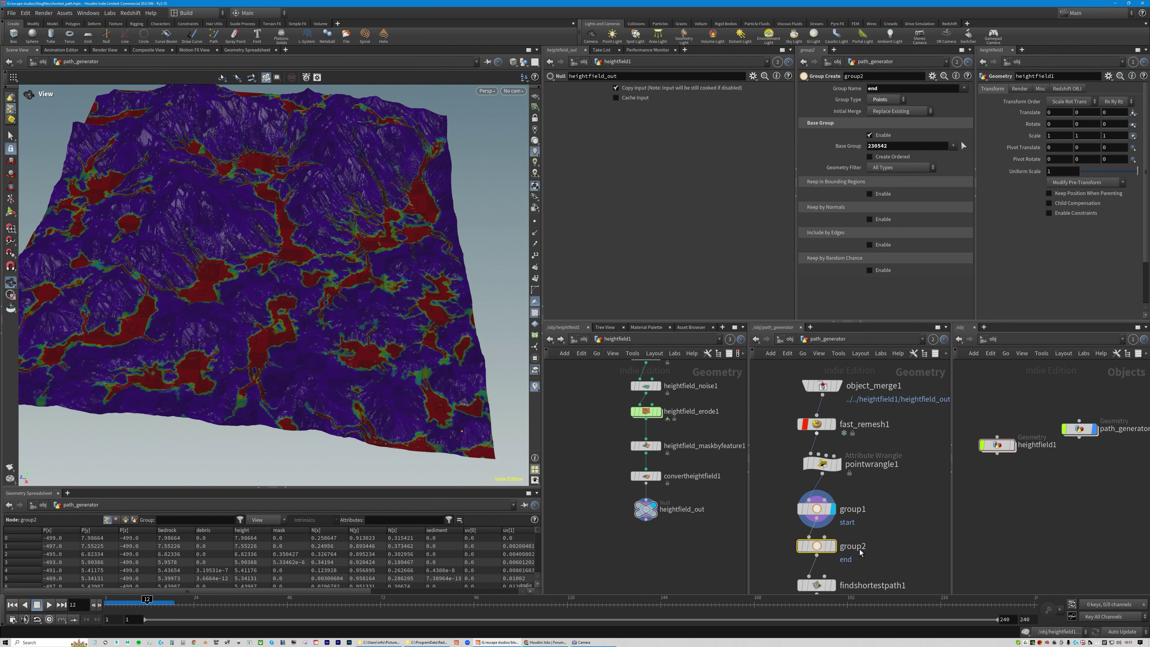
{"action": "left_click", "coordinate": [963, 146]}
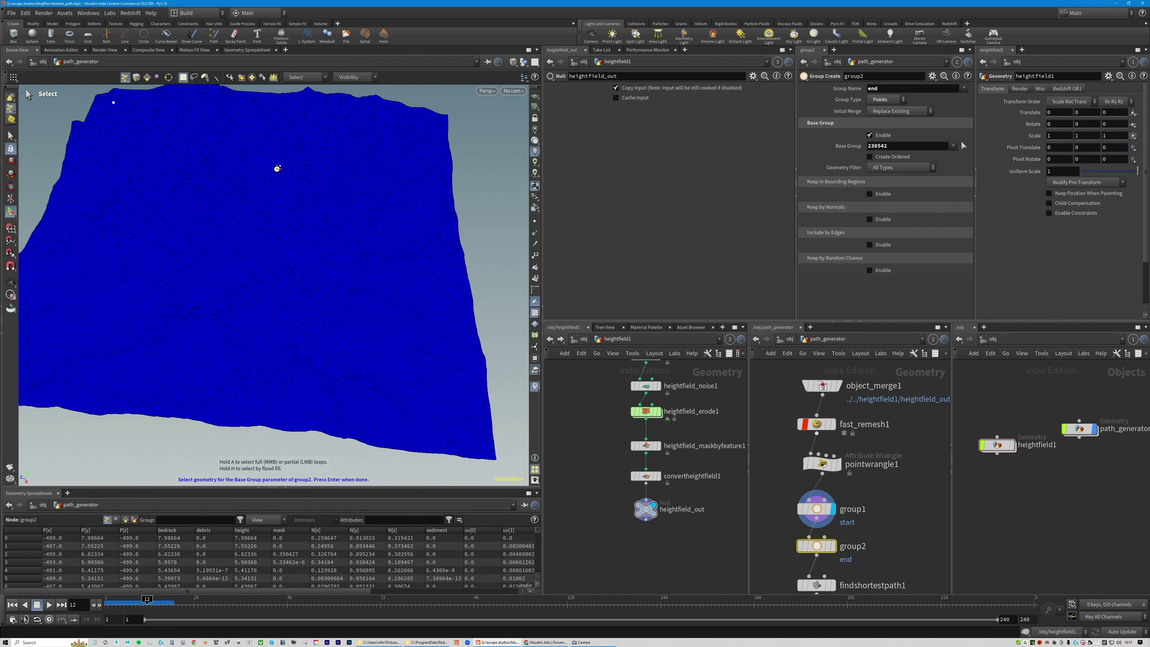
{"action": "key", "text": "Return"}
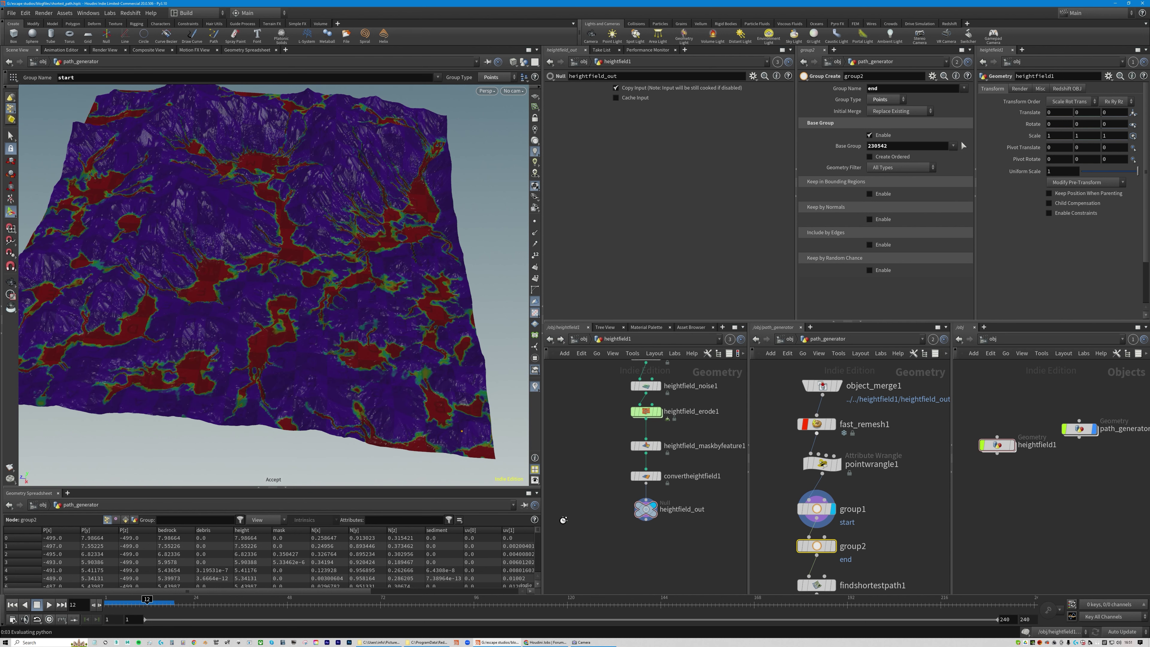
{"action": "left_click", "coordinate": [832, 548]}
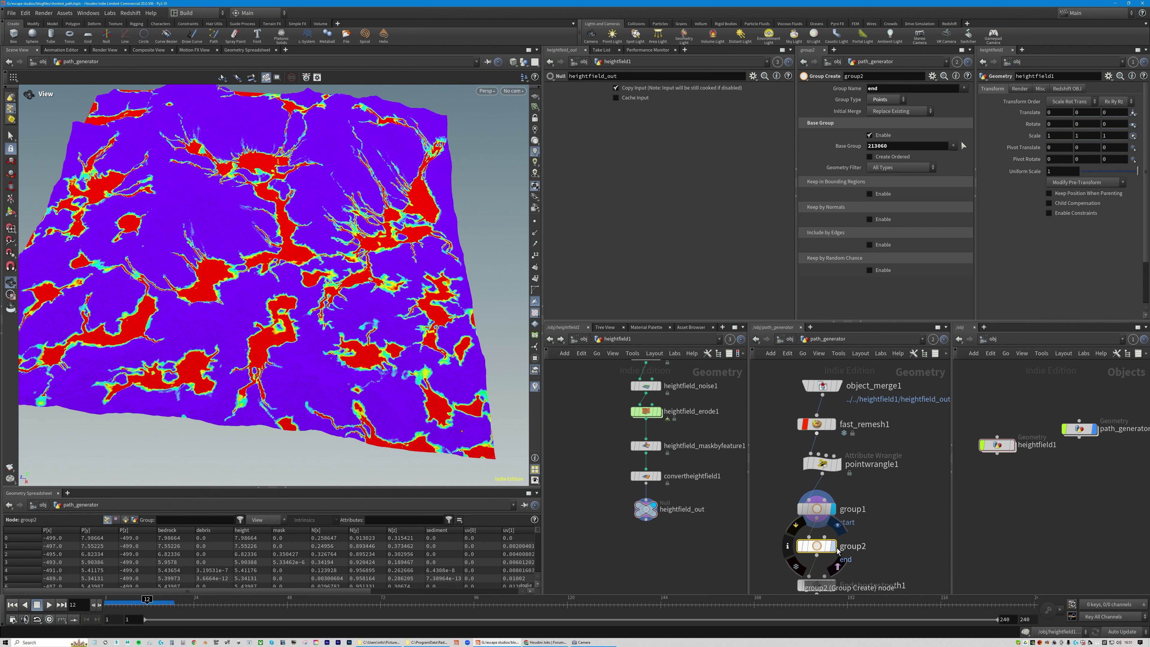
{"action": "scroll", "coordinate": [842, 557], "scroll_direction": "down", "scroll_amount": 4}
{"action": "scroll", "coordinate": [835, 563], "scroll_direction": "down", "scroll_amount": 1}
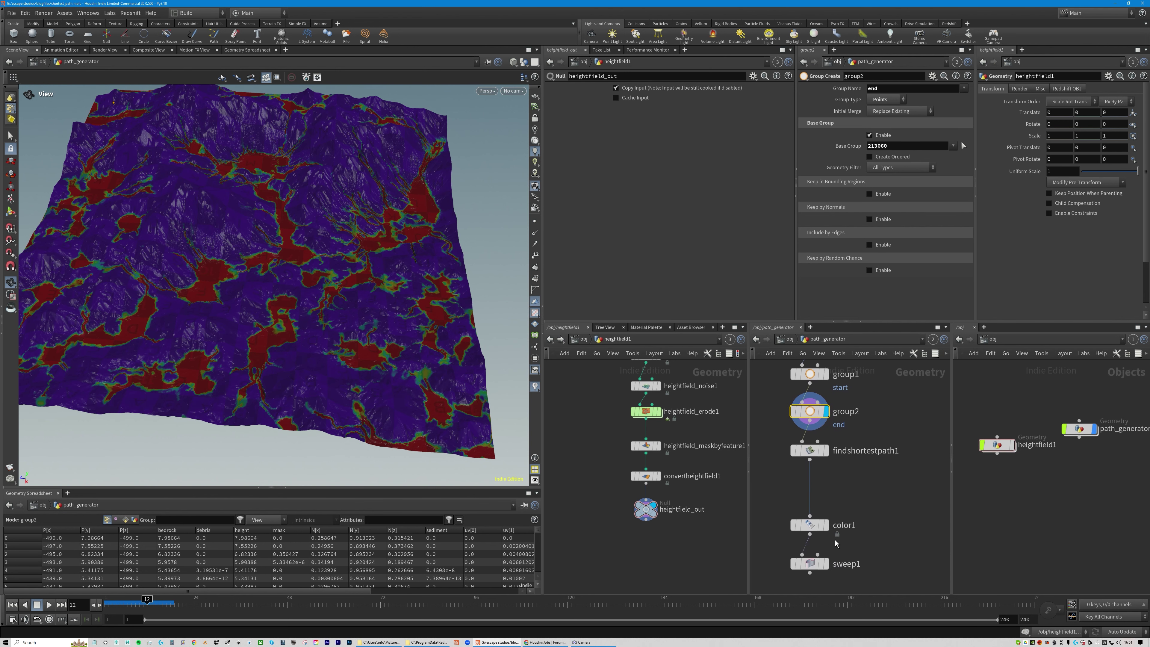
- Display sweep1 with heightfield1 and orbit to inspect the magenta path tube across the terrain
{"action": "left_click", "coordinate": [812, 566]}
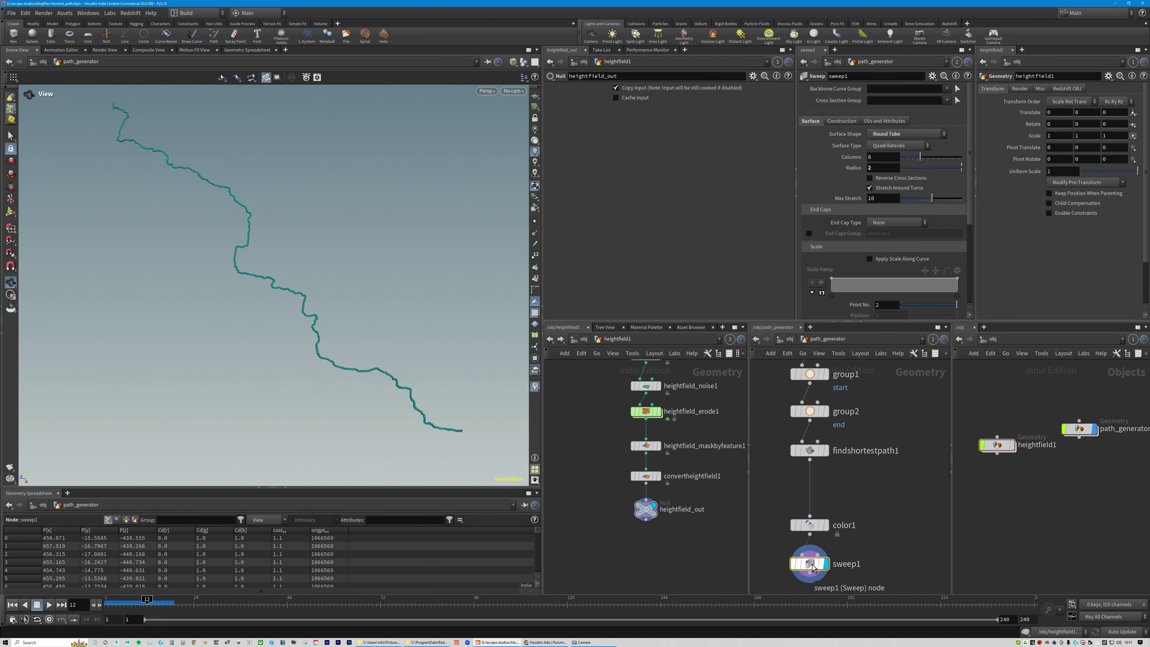
{"action": "left_click", "coordinate": [1010, 445]}
{"action": "left_click_drag", "start_coordinate": [380, 403], "coordinate": [367, 392]}
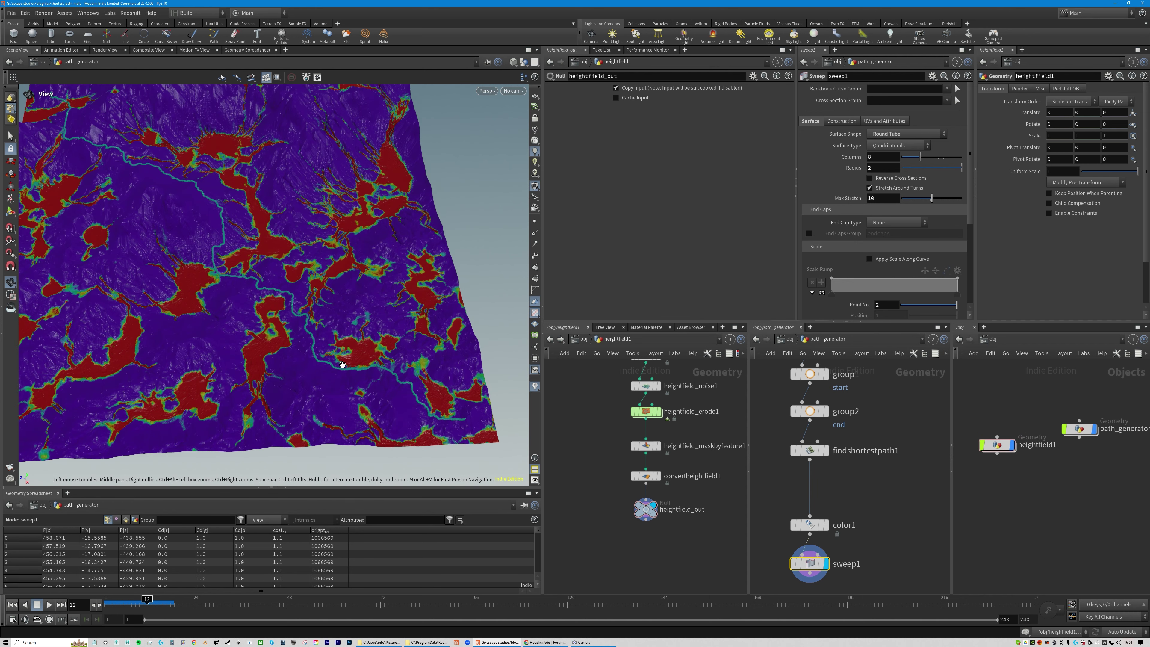
{"action": "scroll", "coordinate": [367, 392], "scroll_direction": "up", "scroll_amount": 3}
{"action": "scroll", "coordinate": [385, 394], "scroll_direction": "up", "scroll_amount": 3}
{"action": "scroll", "coordinate": [408, 396], "scroll_direction": "up", "scroll_amount": 3}
{"action": "scroll", "coordinate": [394, 399], "scroll_direction": "down", "scroll_amount": 2}
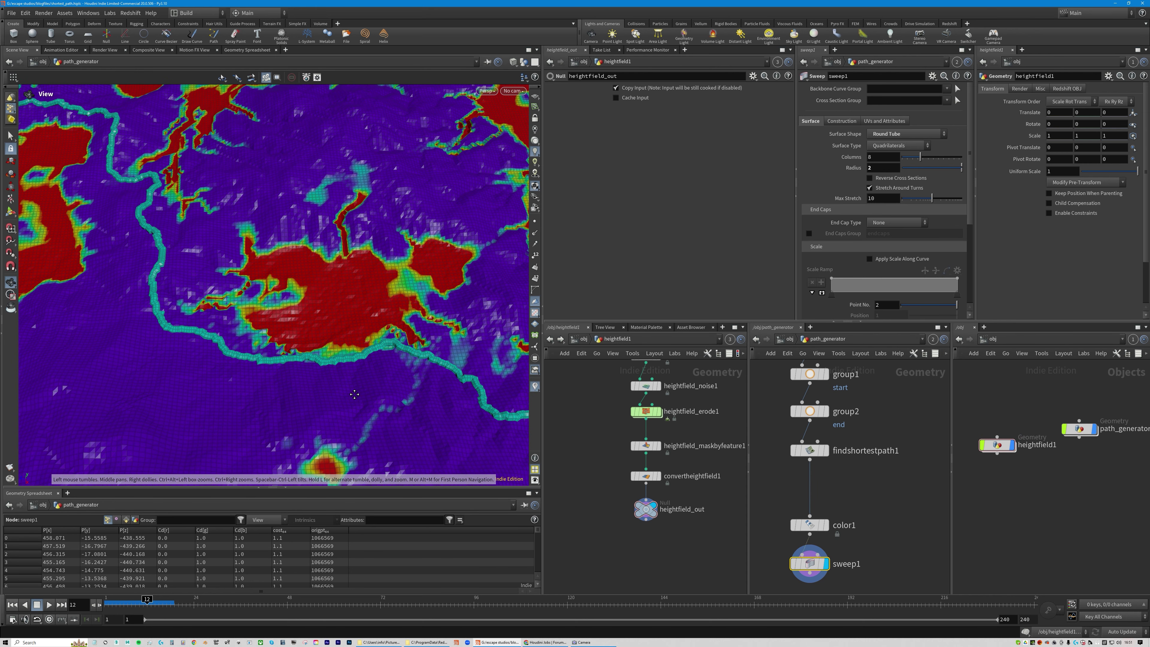
{"action": "scroll", "coordinate": [410, 398], "scroll_direction": "down", "scroll_amount": 2}
{"action": "scroll", "coordinate": [416, 395], "scroll_direction": "down", "scroll_amount": 1}
{"action": "scroll", "coordinate": [384, 340], "scroll_direction": "down", "scroll_amount": 2}
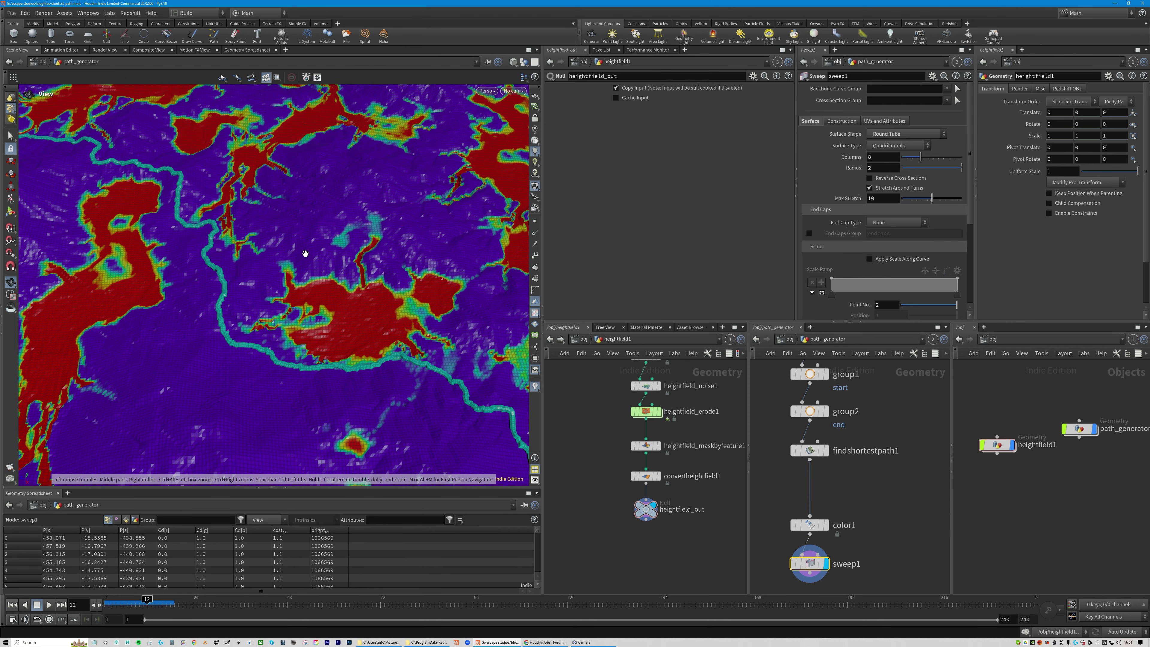
{"action": "scroll", "coordinate": [344, 254], "scroll_direction": "down", "scroll_amount": 2}
{"action": "scroll", "coordinate": [339, 236], "scroll_direction": "down", "scroll_amount": 3}
{"action": "scroll", "coordinate": [339, 222], "scroll_direction": "down", "scroll_amount": 1}
{"action": "scroll", "coordinate": [344, 236], "scroll_direction": "down", "scroll_amount": 2}
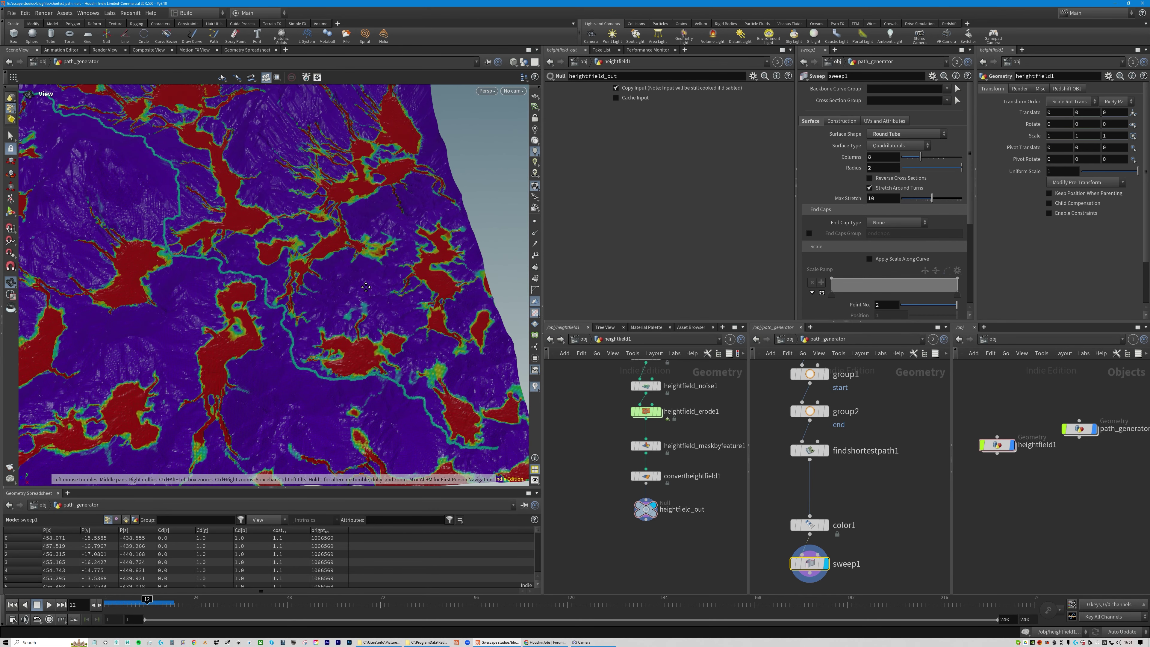
{"action": "scroll", "coordinate": [372, 265], "scroll_direction": "down", "scroll_amount": 2}
{"action": "scroll", "coordinate": [372, 265], "scroll_direction": "down", "scroll_amount": 1}
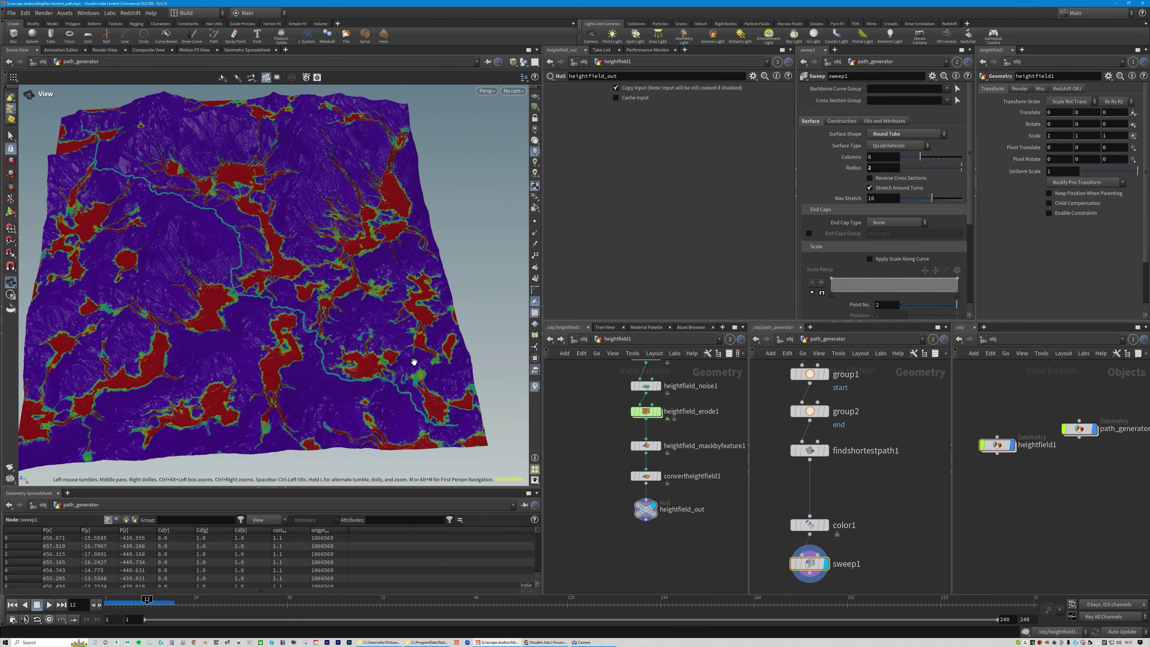
{"action": "left_click_drag", "start_coordinate": [388, 282], "coordinate": [407, 308]}
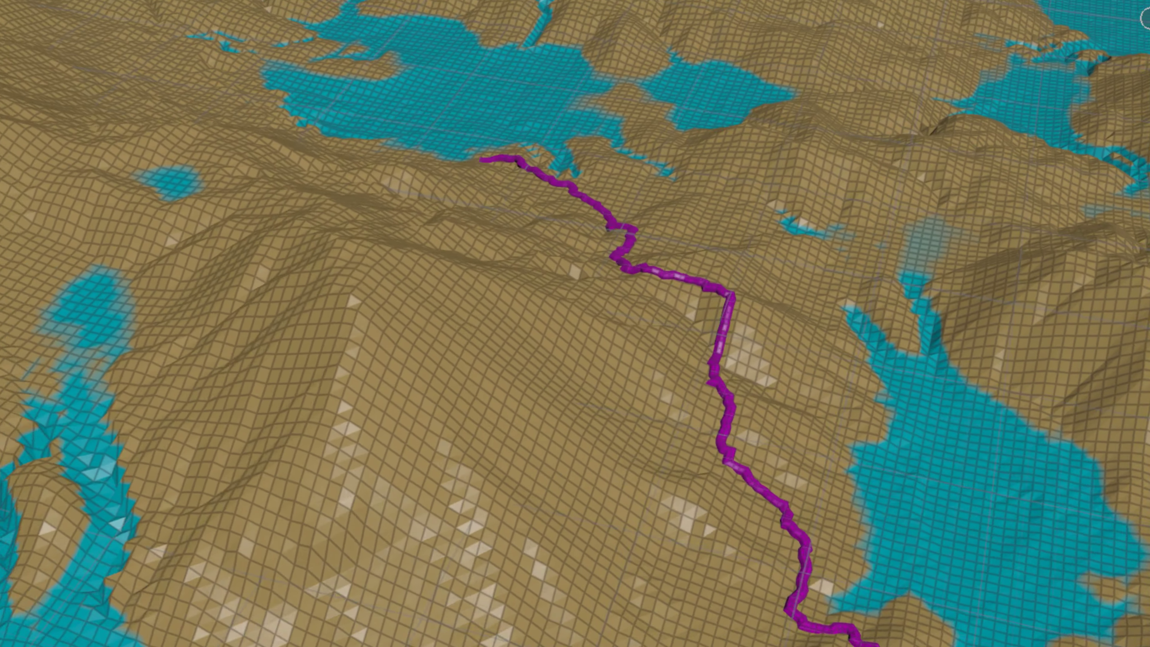